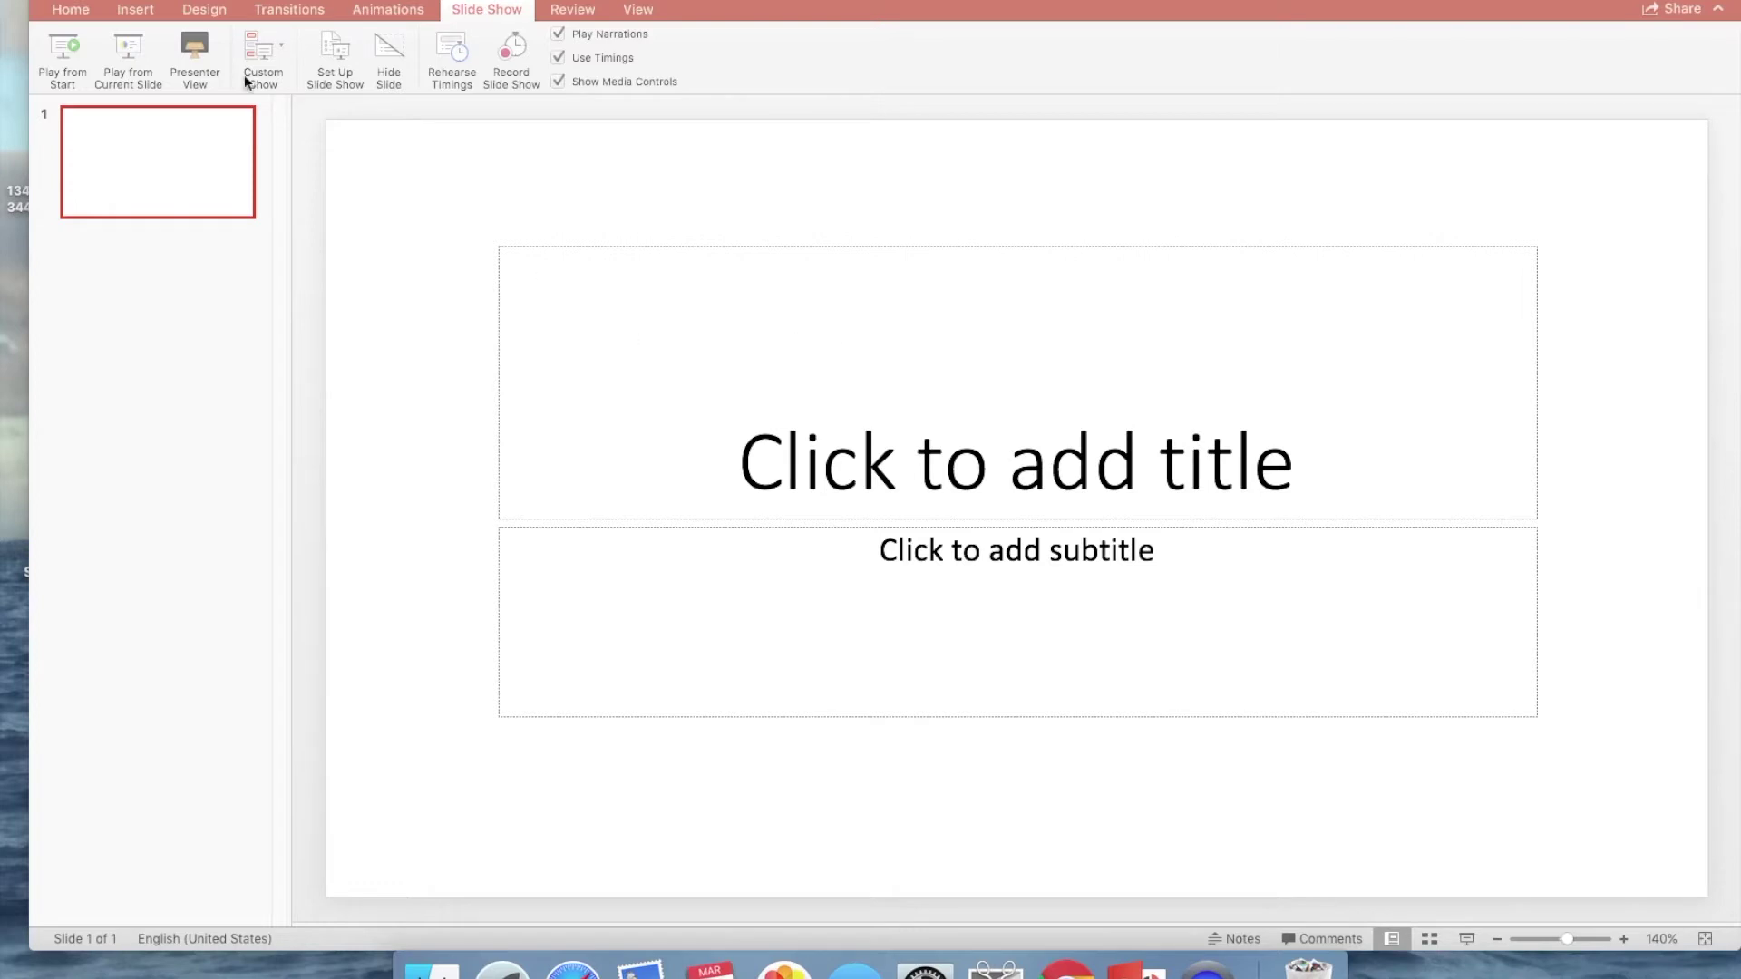
Collapse the ribbon to give the new blank title slide more room
double_click(50, 11)
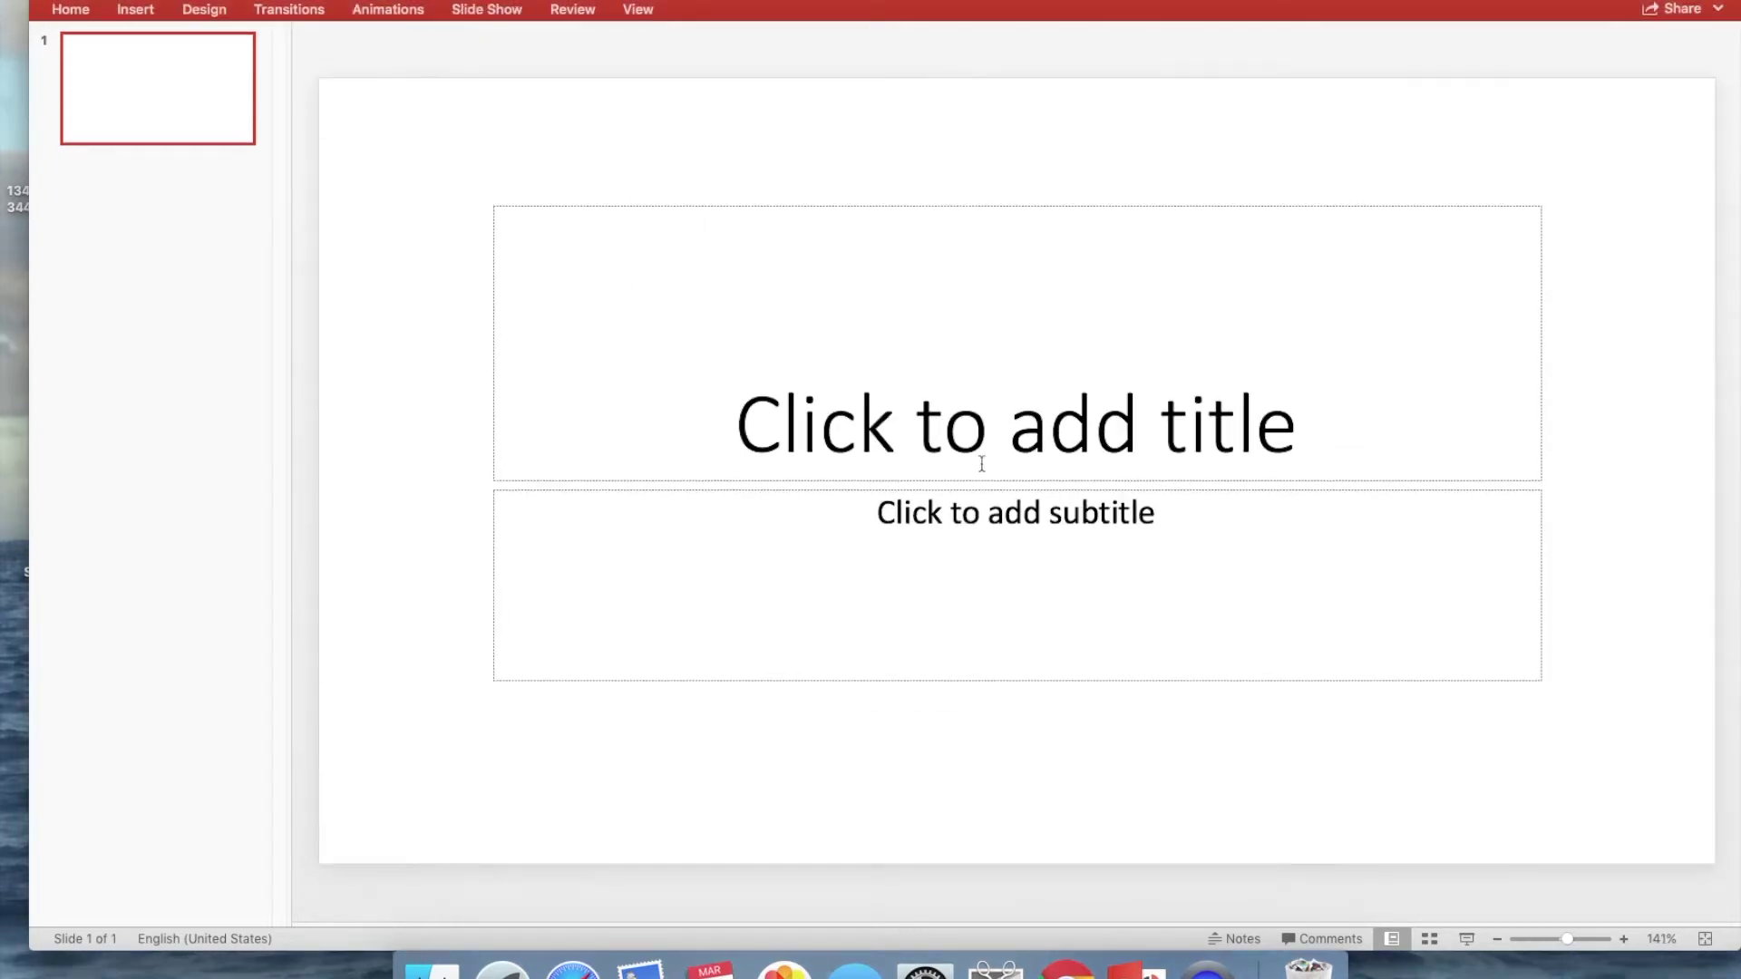
Restore the ribbon and enter title 'Self Determination' and subtitle 'Section 1' on slide 1
left_click(64, 11)
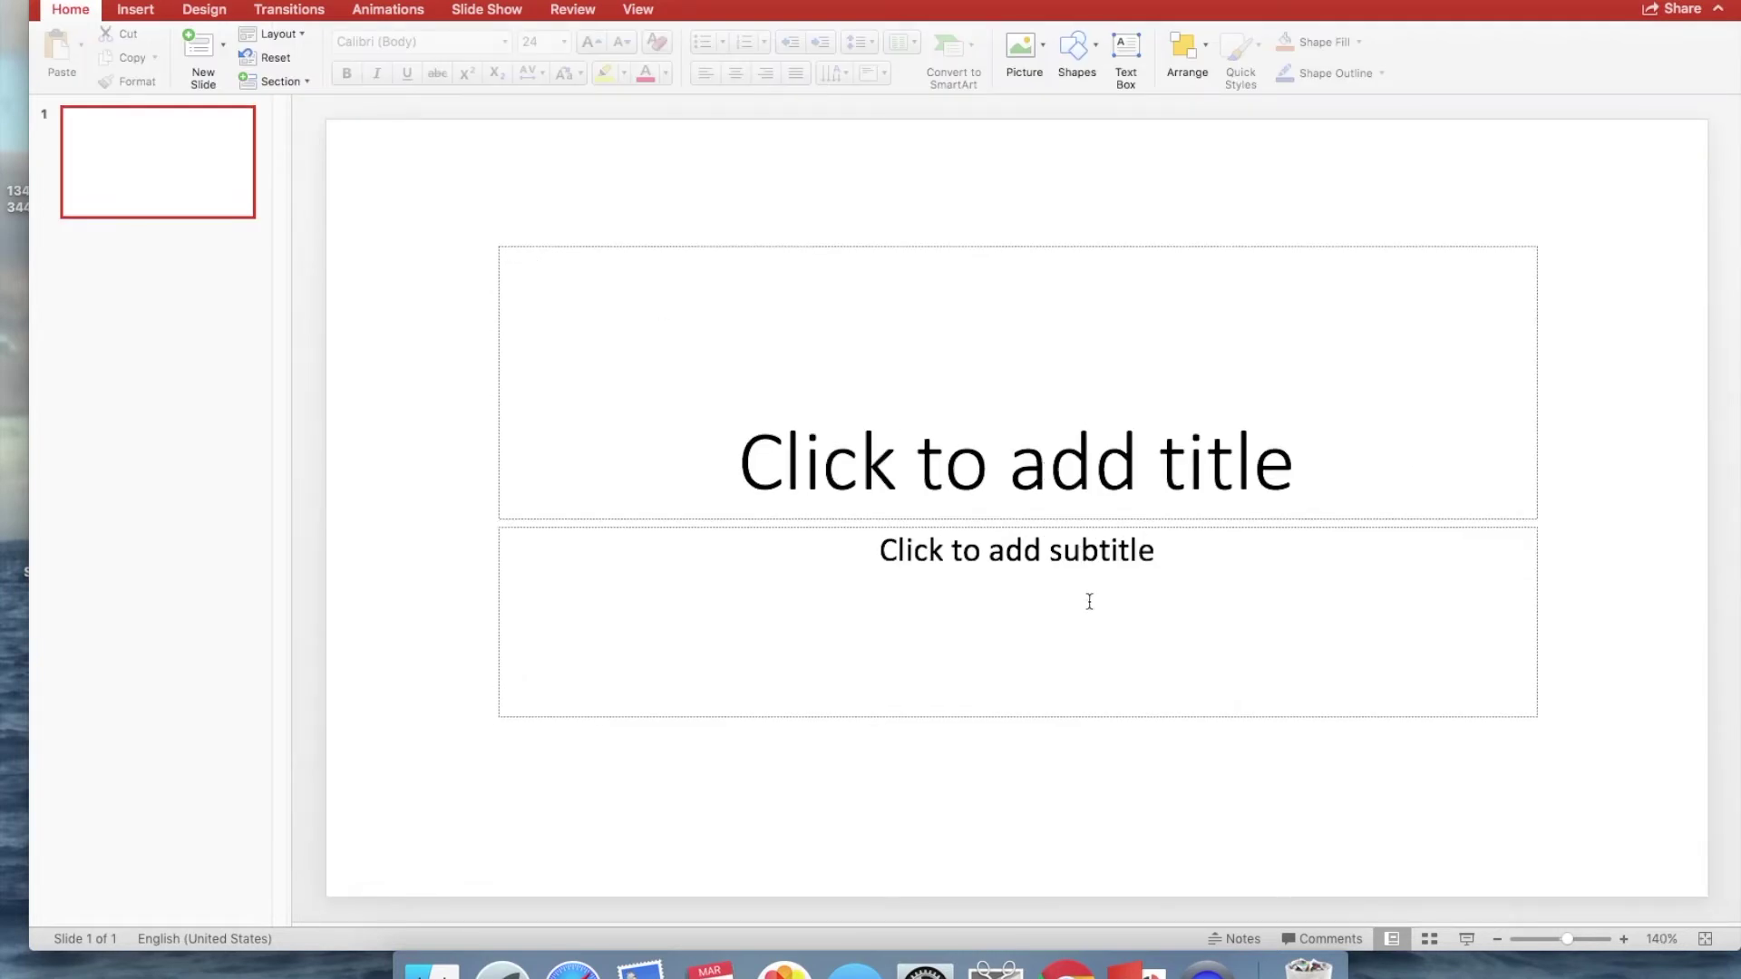
left_click(1061, 477)
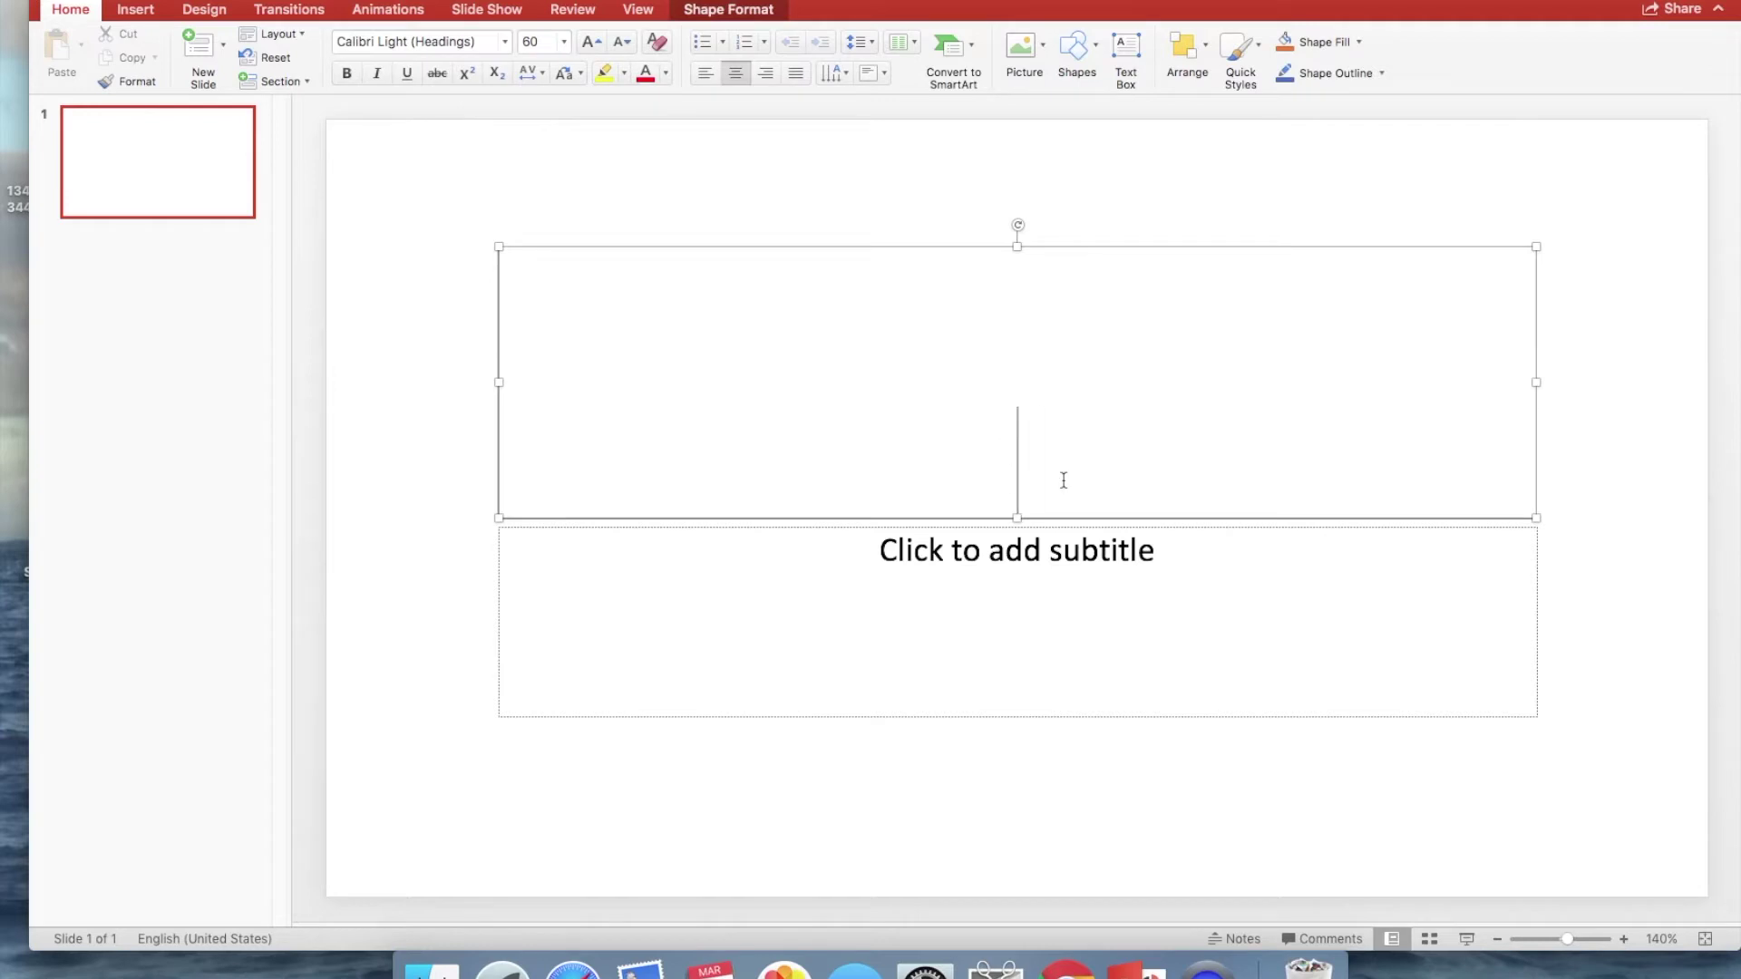
type("Self Determination")
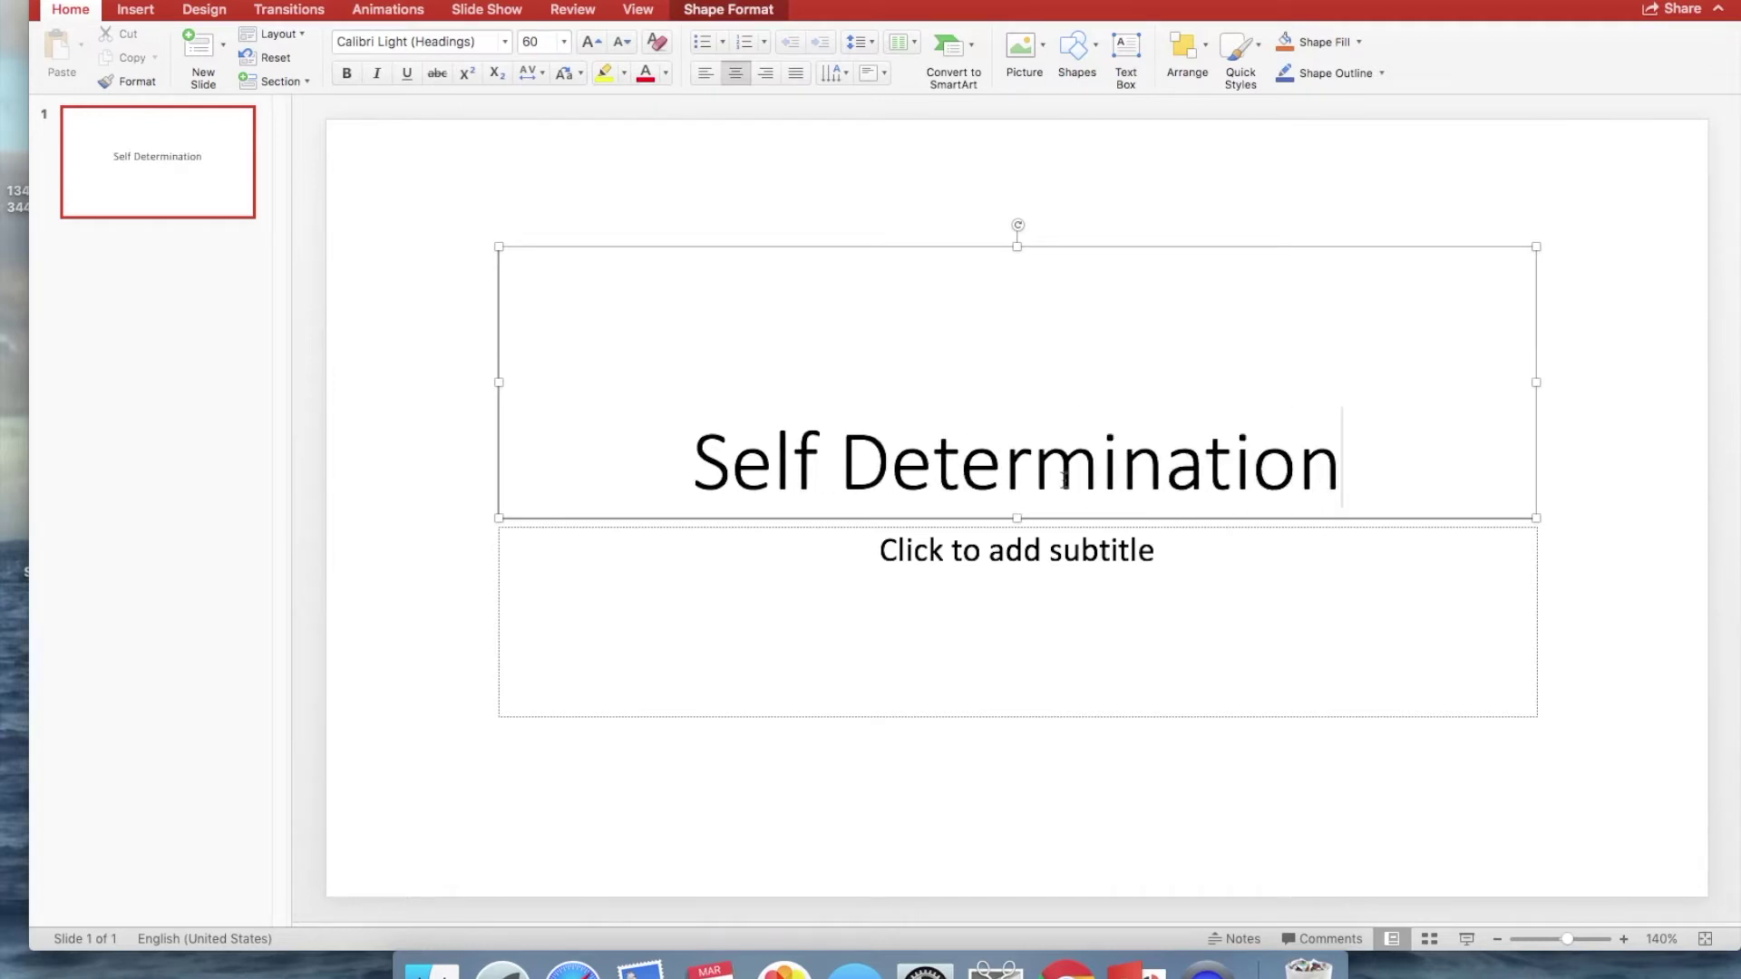
left_click(1116, 568)
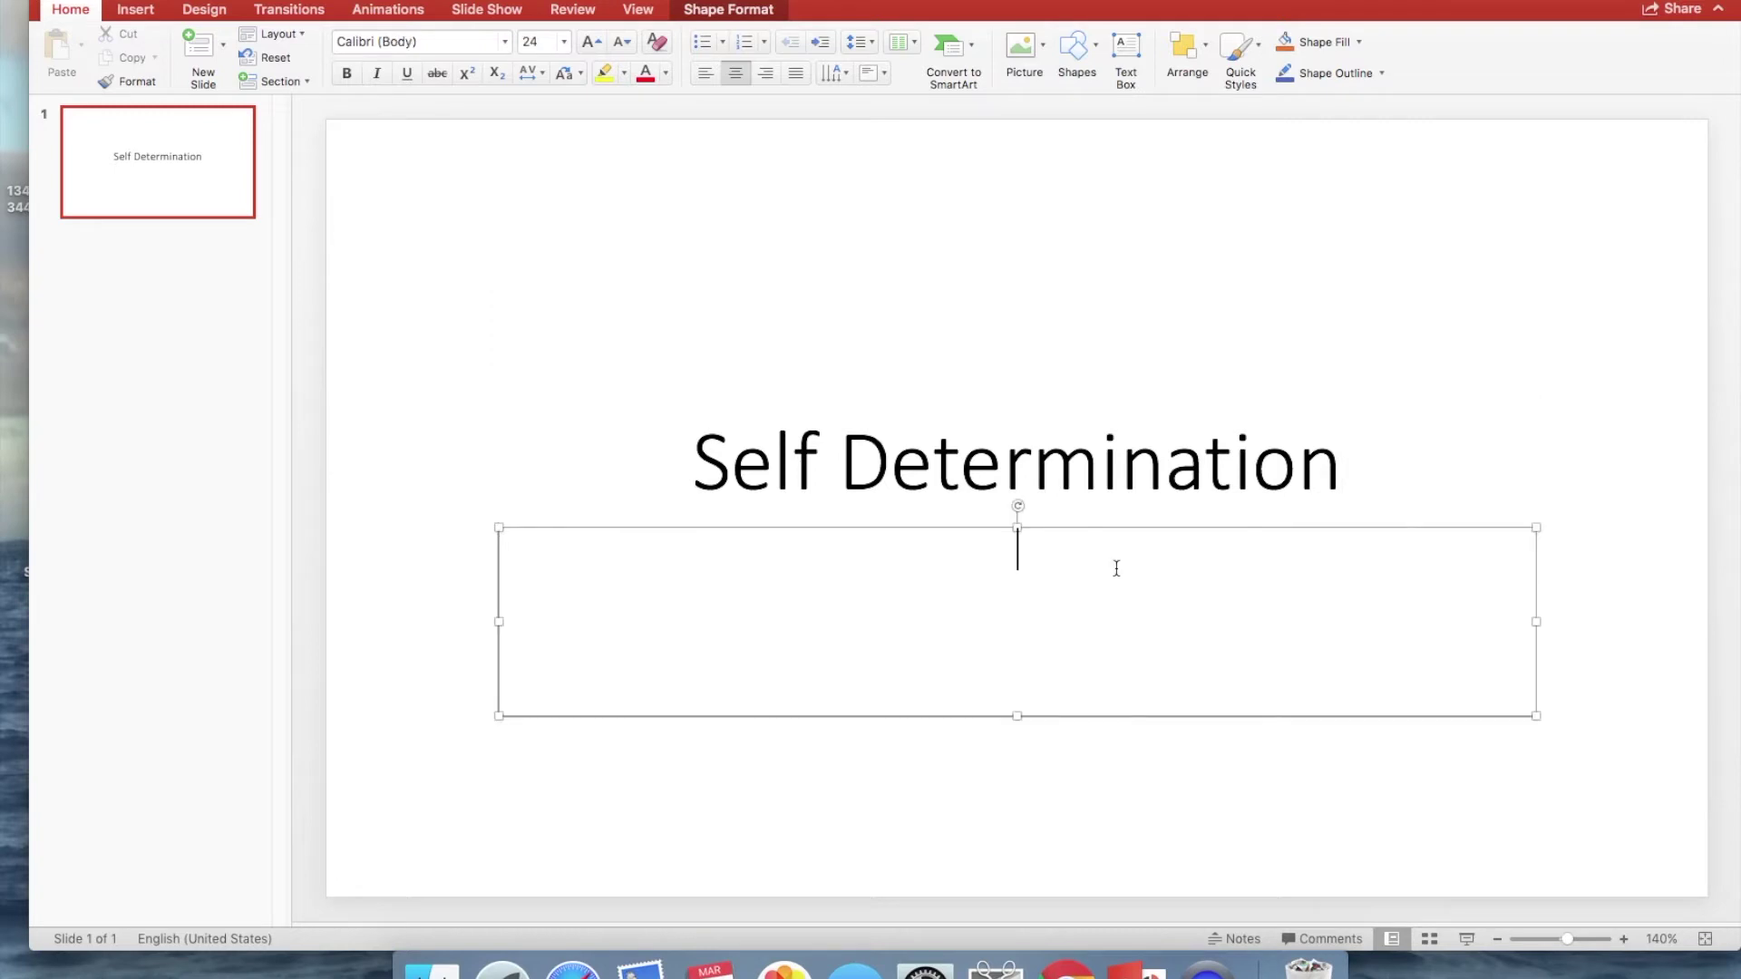
type("Section ")
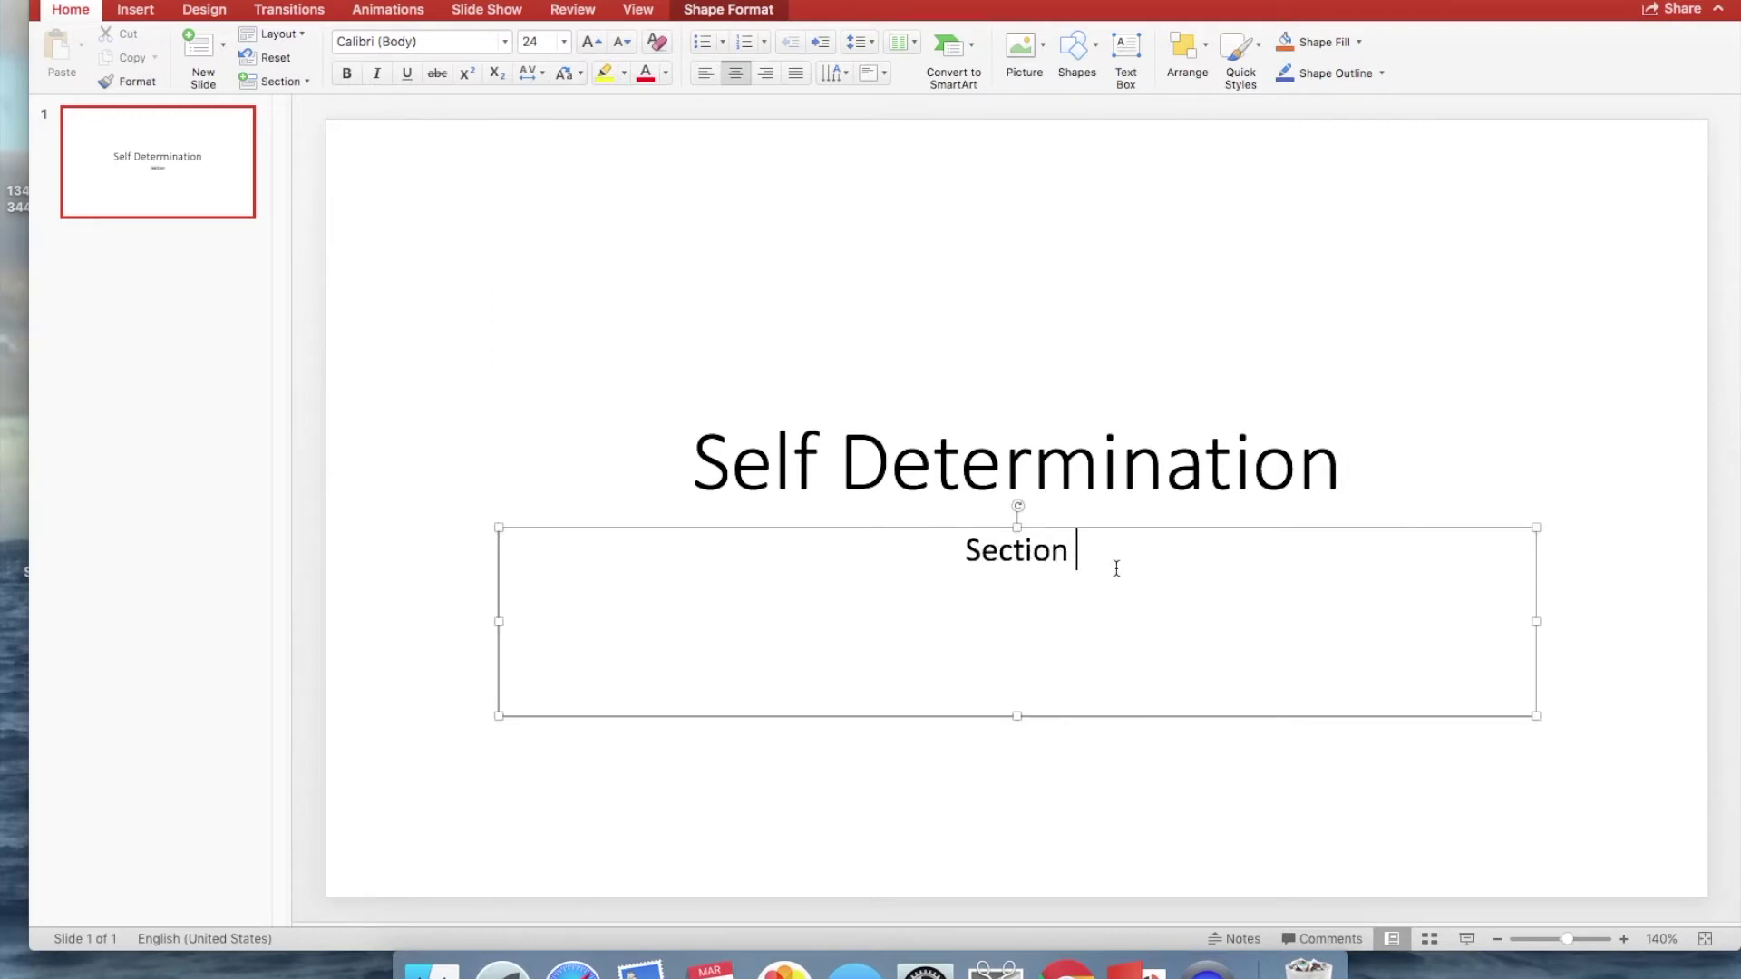
type("1")
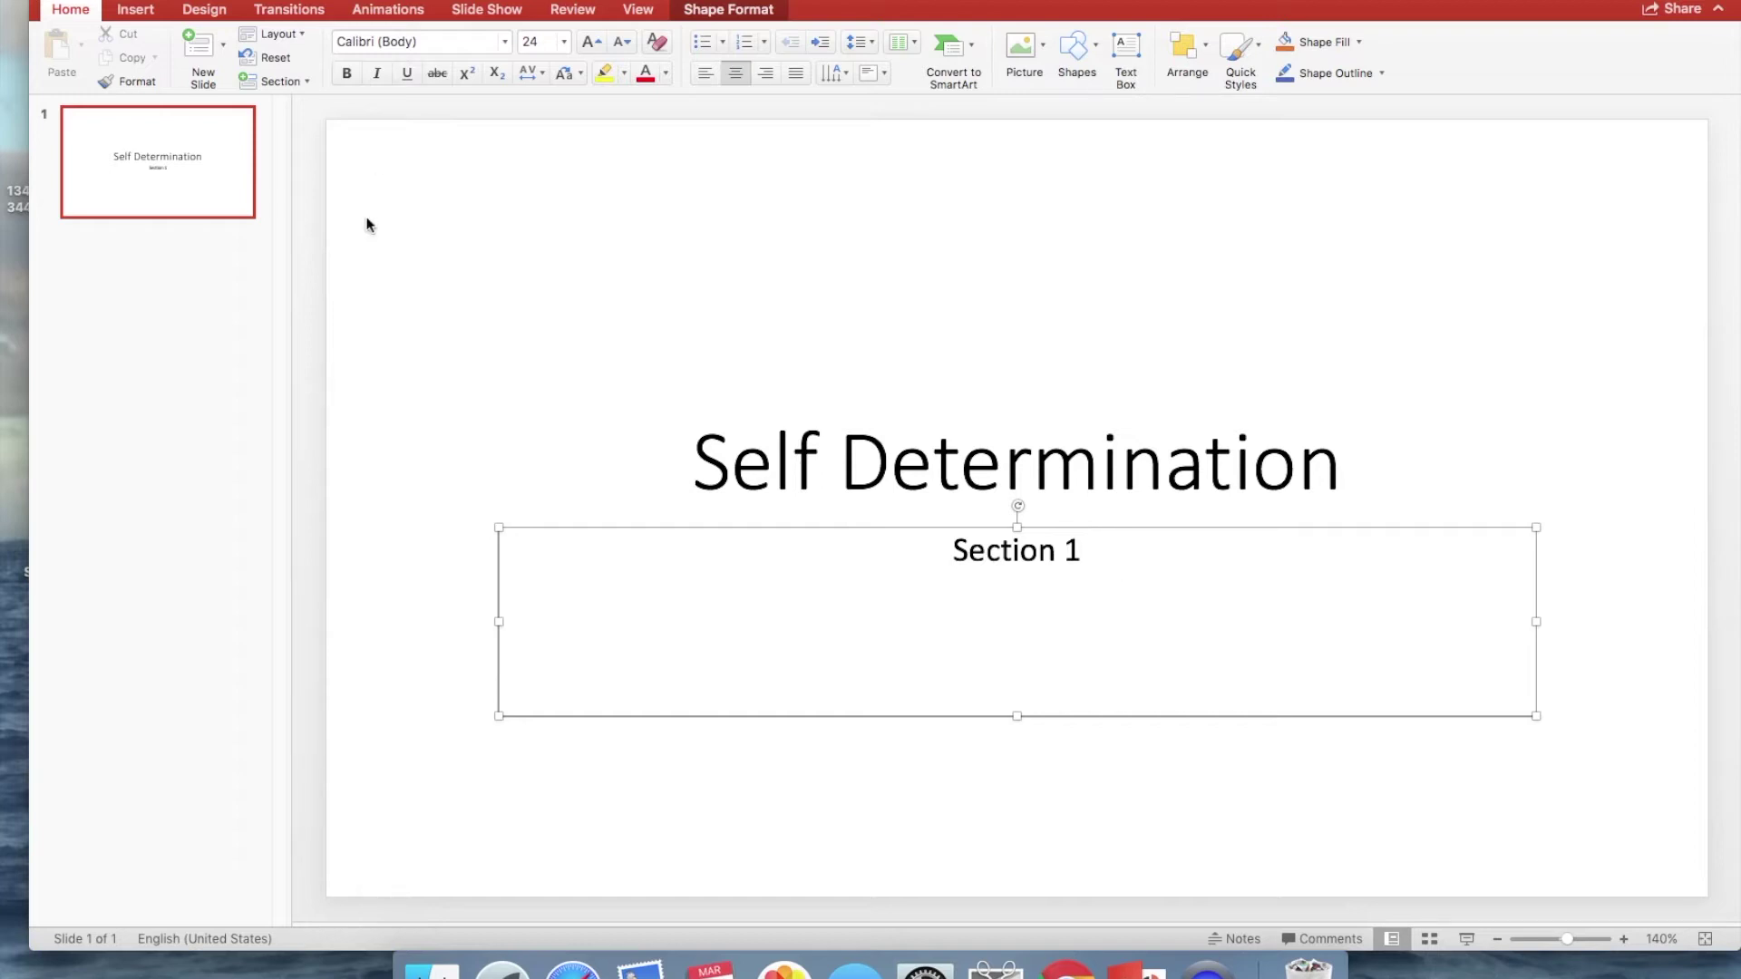
left_click(248, 314)
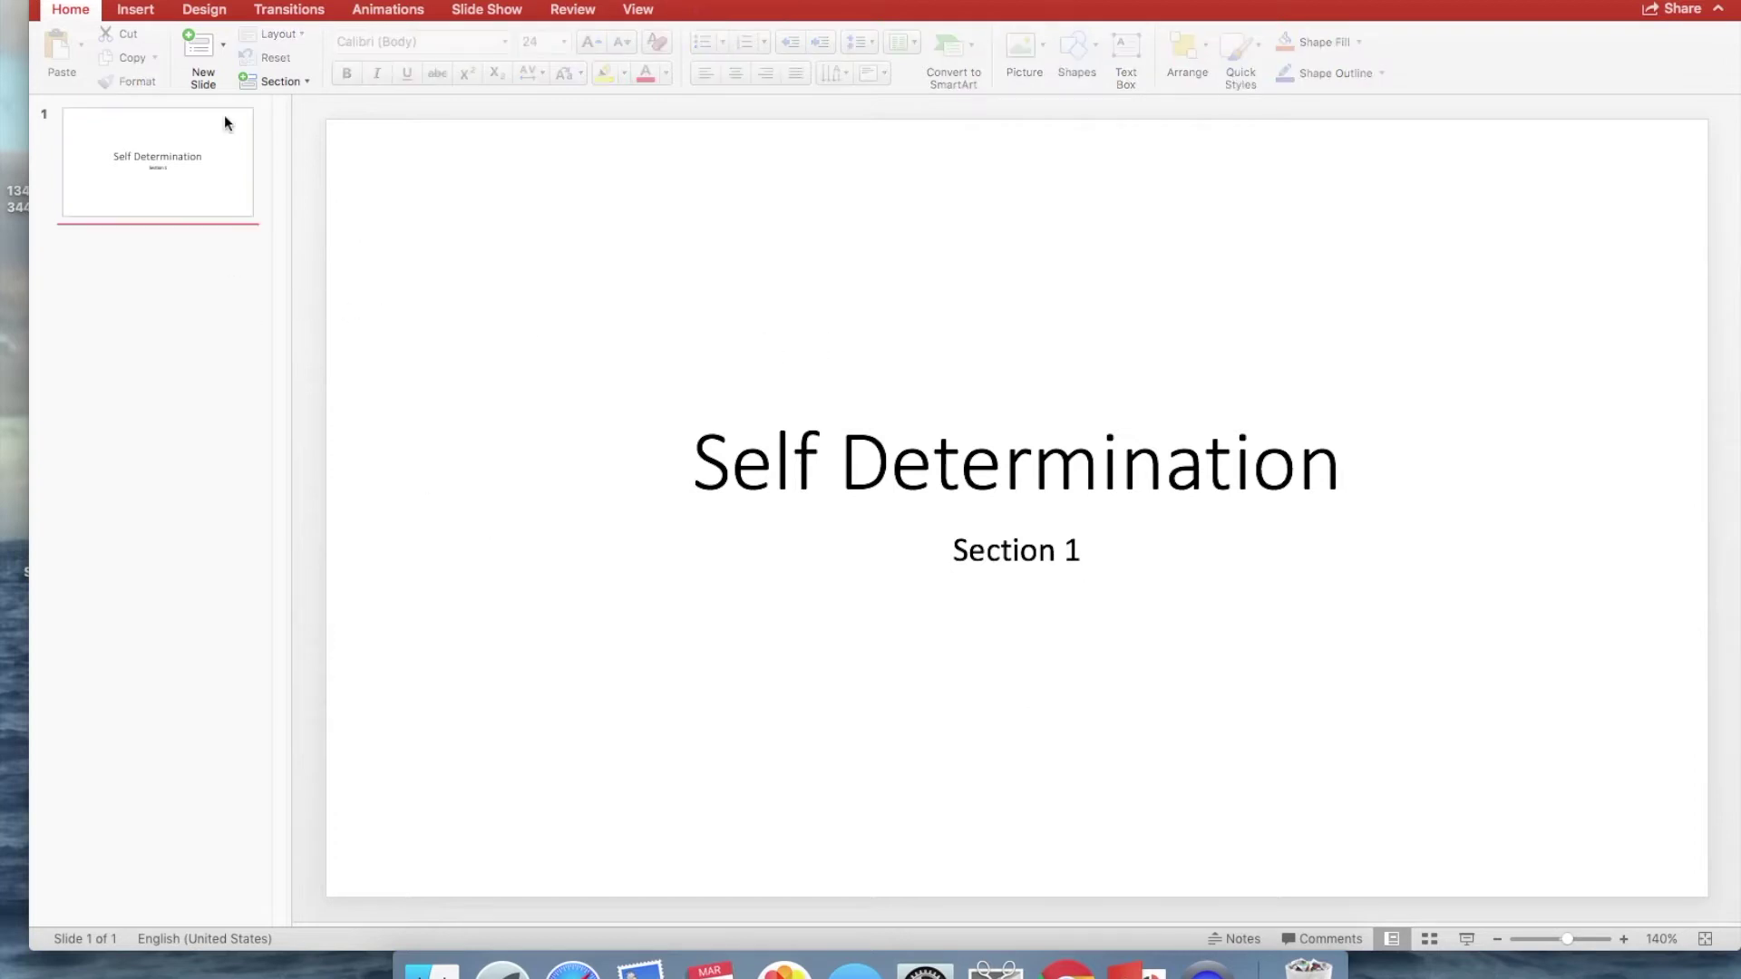
Add three new slides after the title slide and title the second one 'Slide 2'
left_click(203, 50)
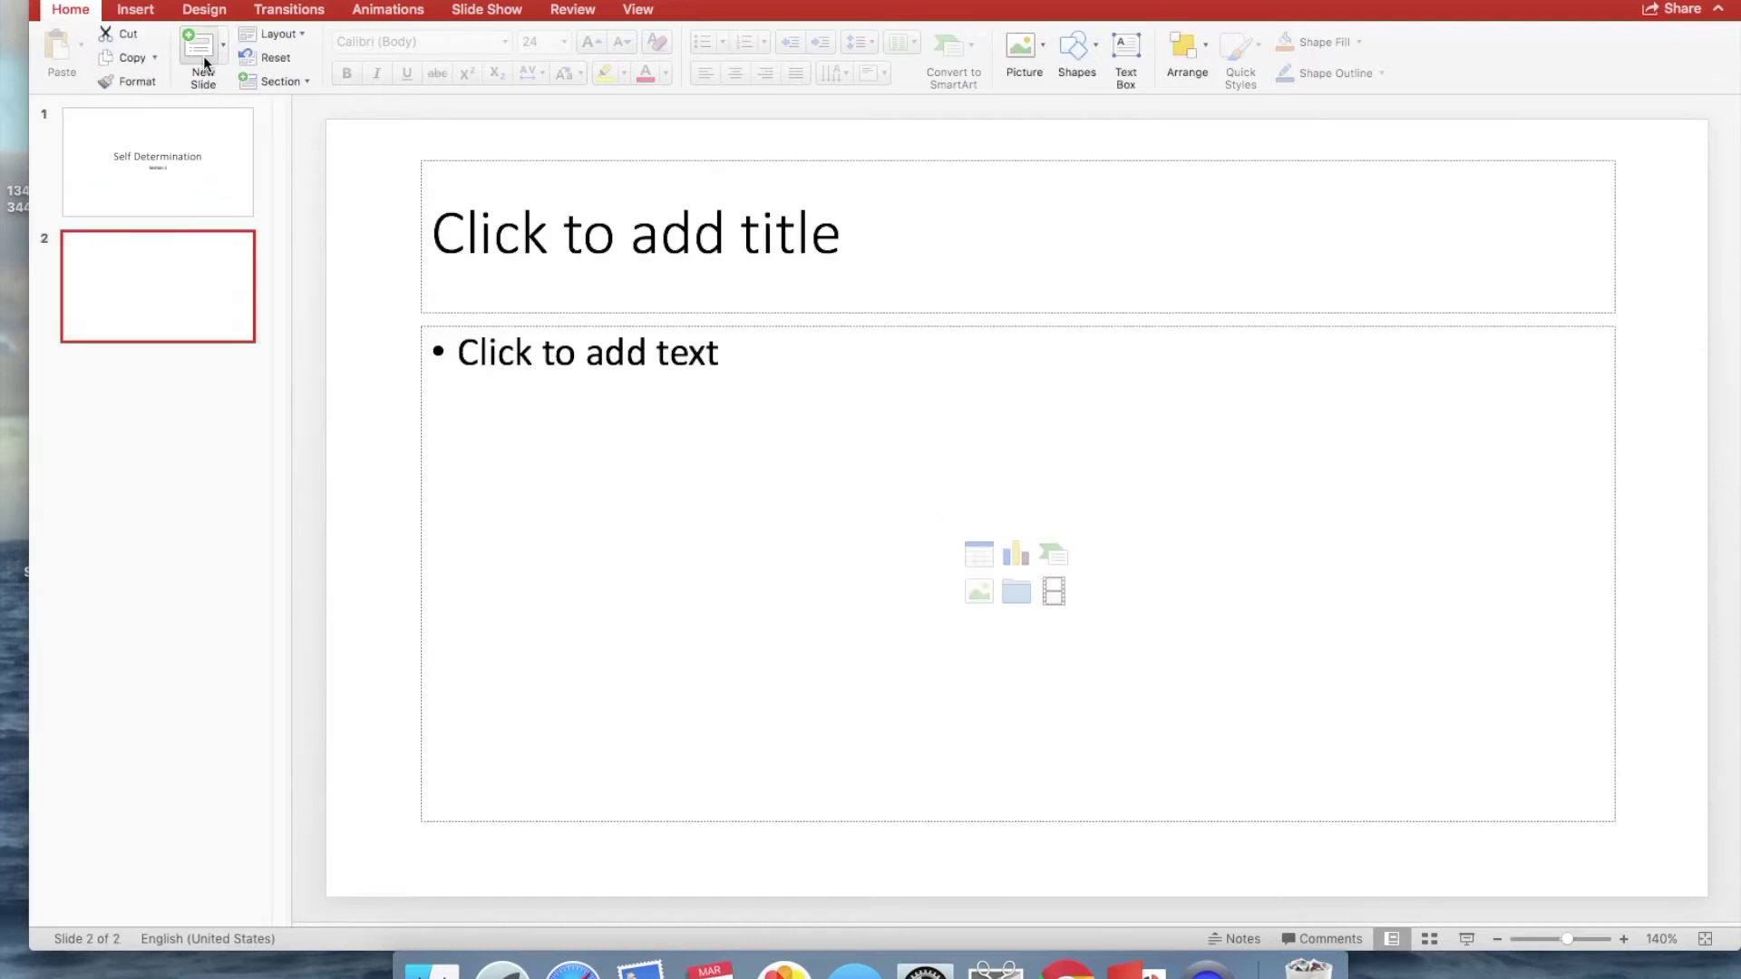
left_click(203, 50)
left_click(204, 62)
left_click(227, 263)
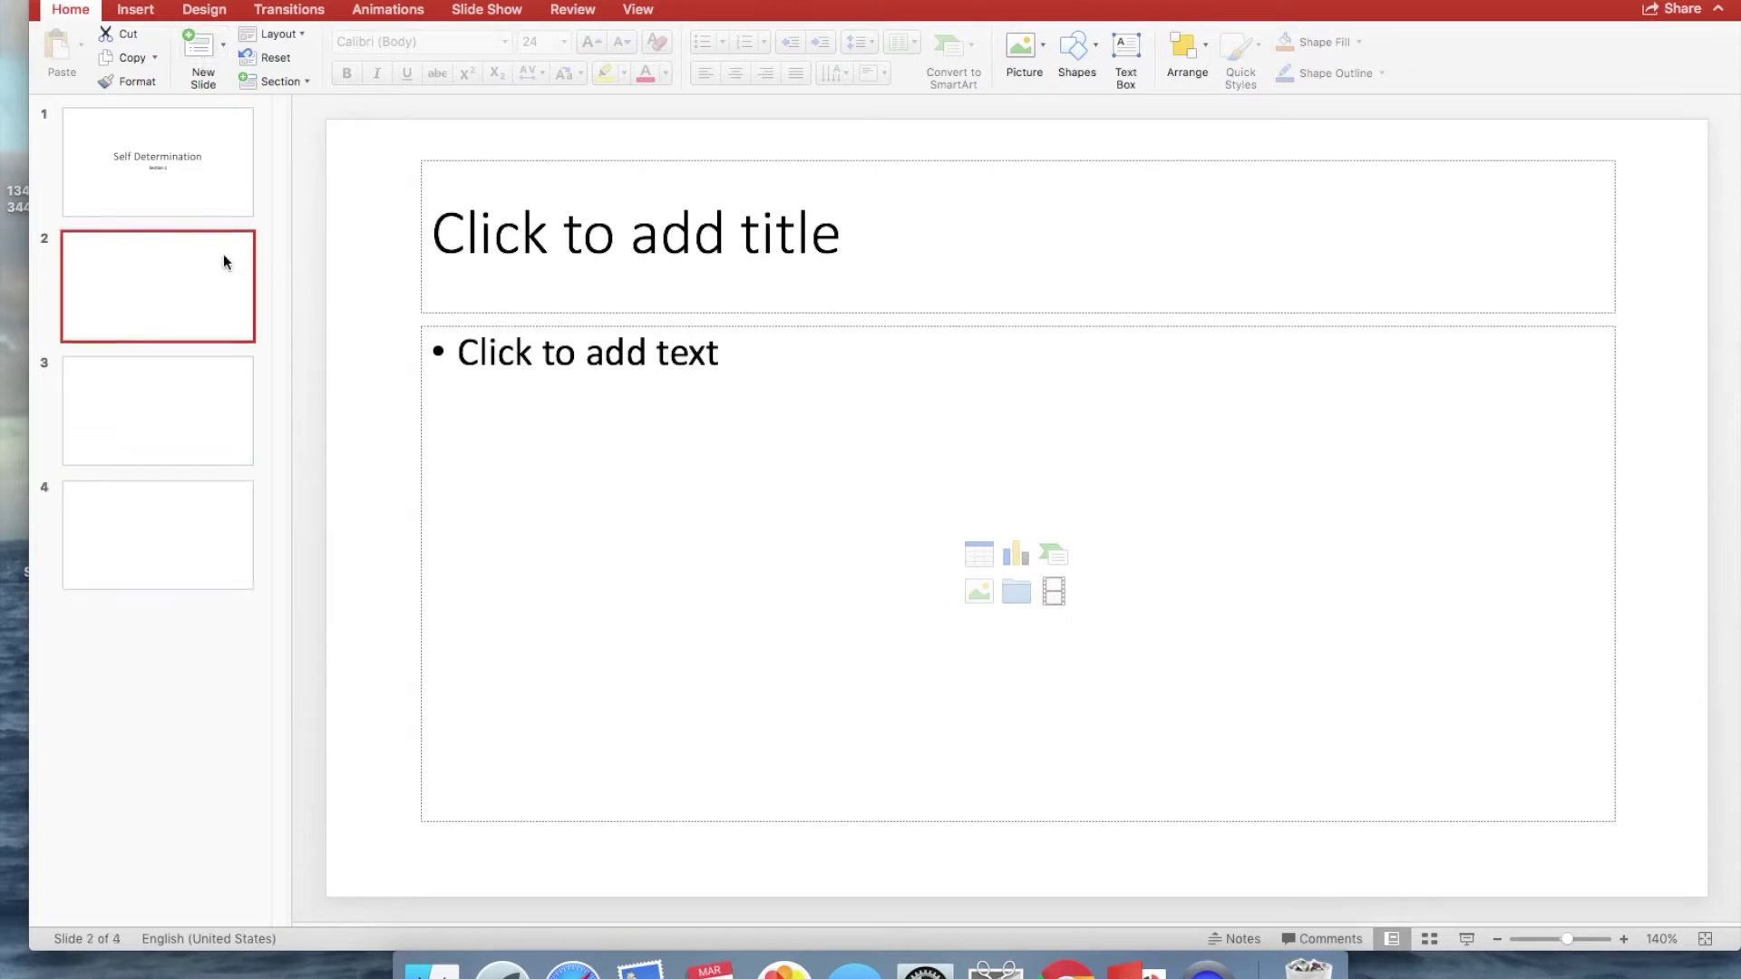
left_click(720, 257)
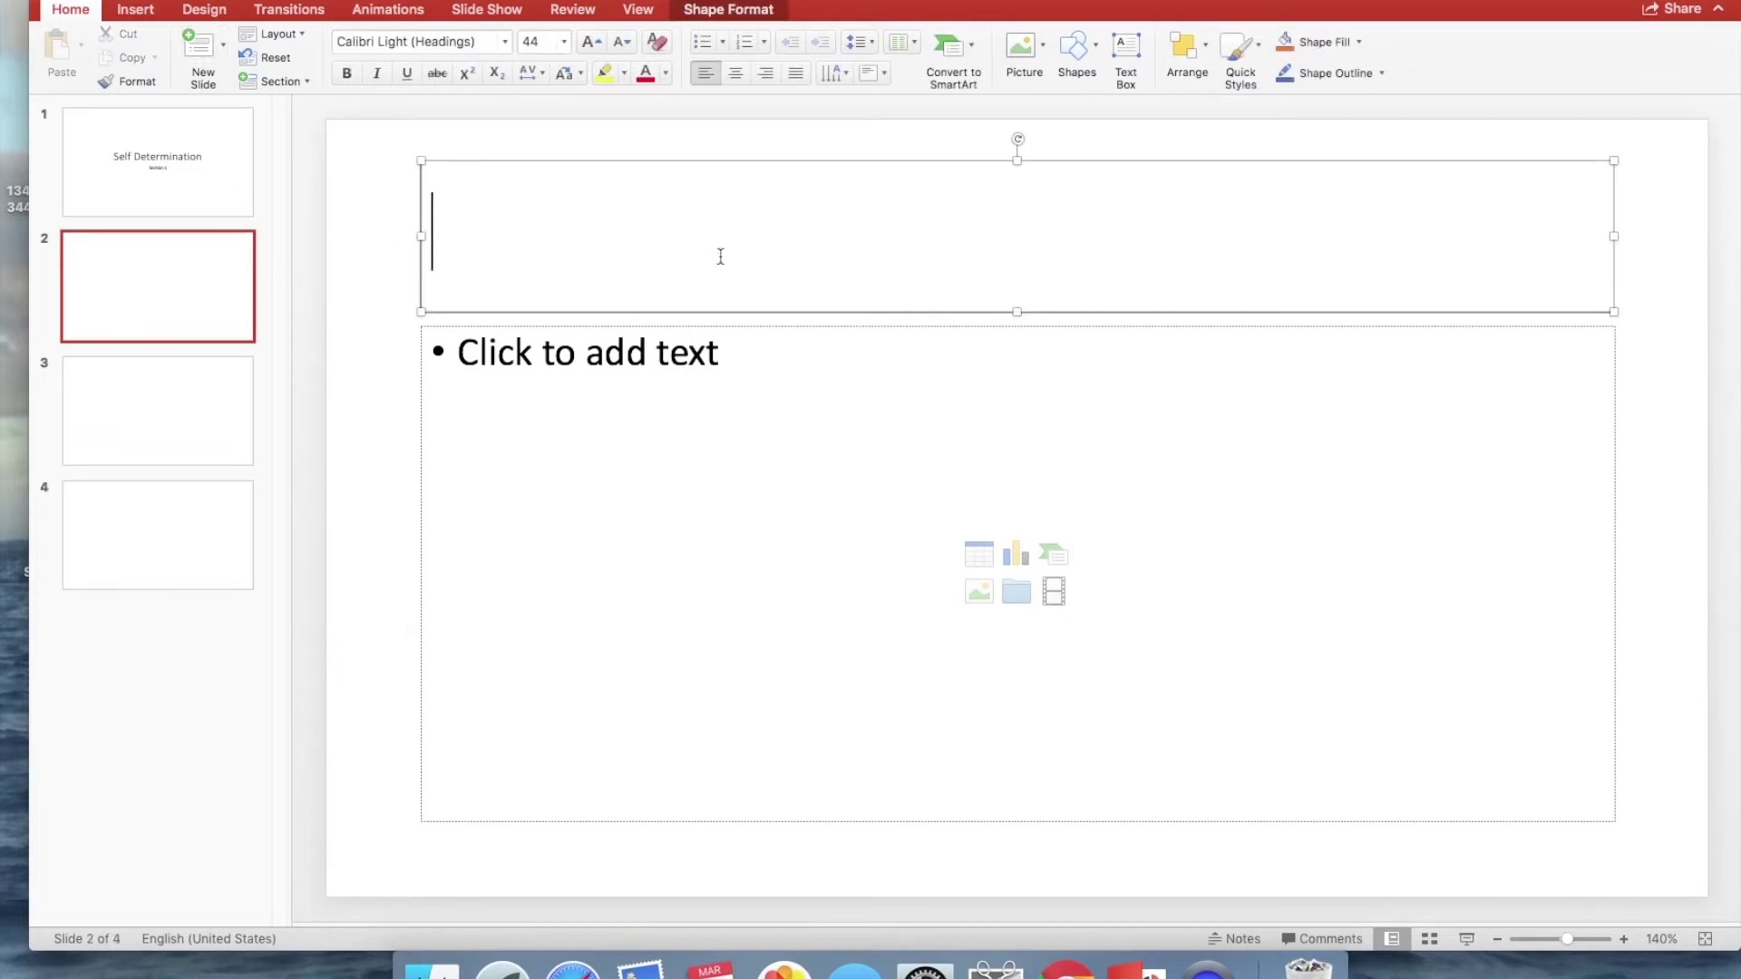
type("Slide 2")
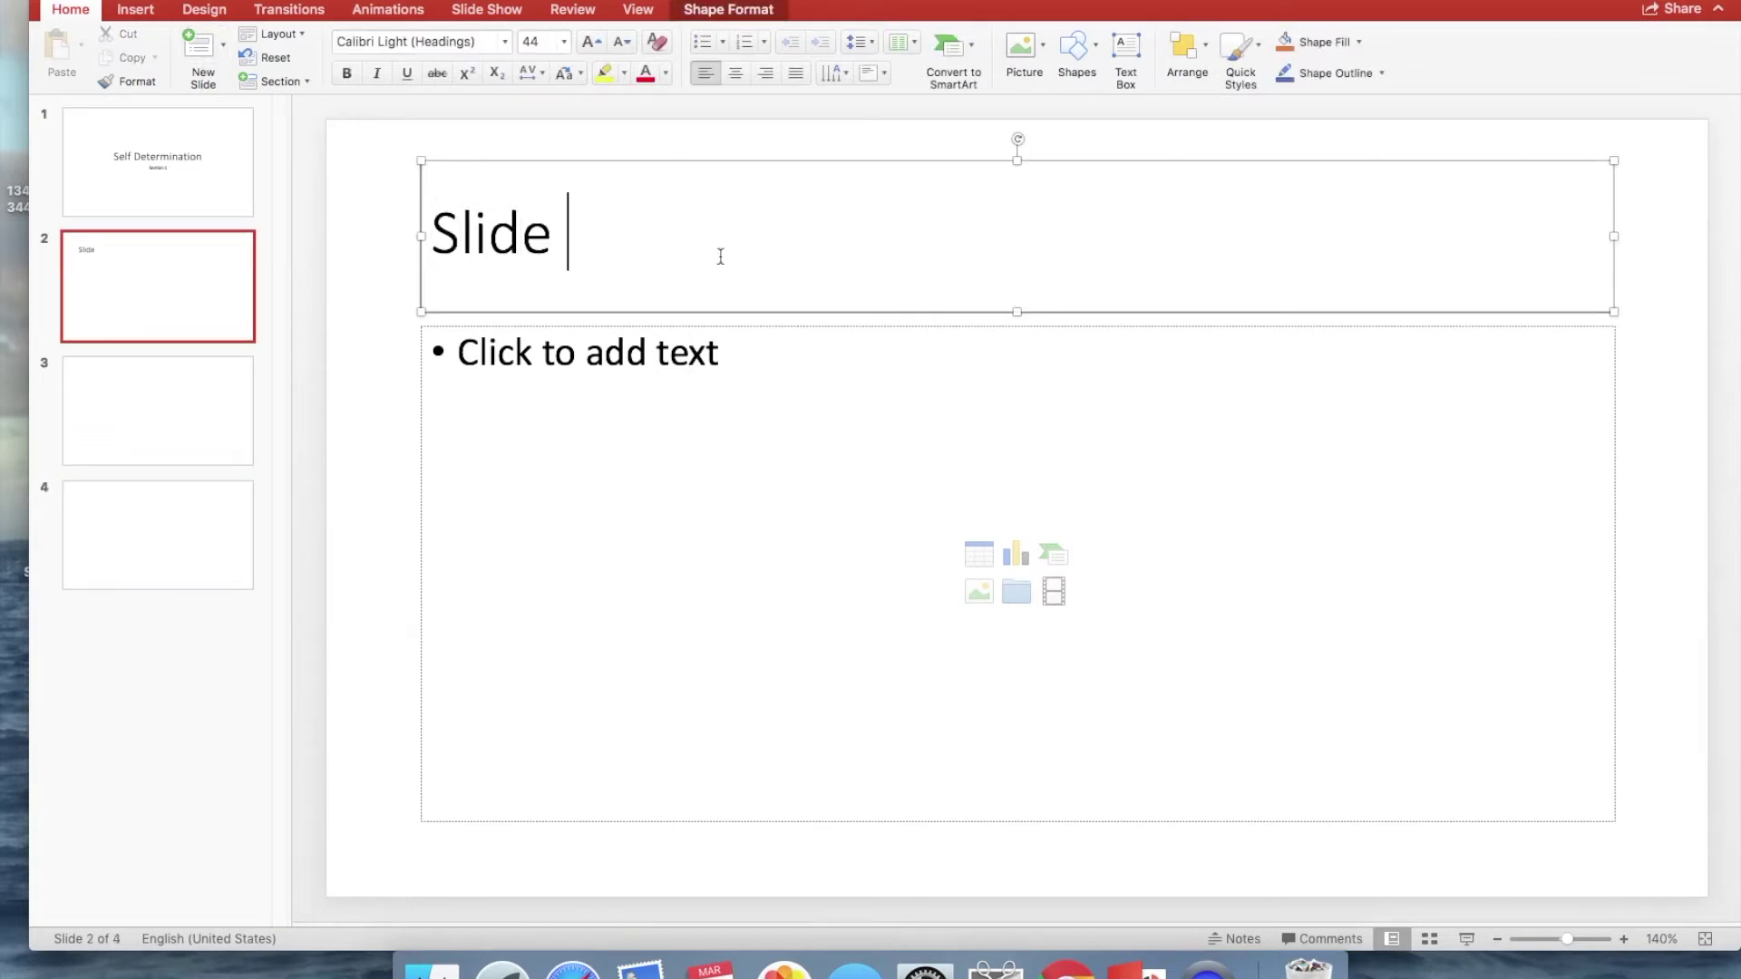
Title the third and fourth slides 'Slide 3' and 'Slide 4'
left_click(199, 434)
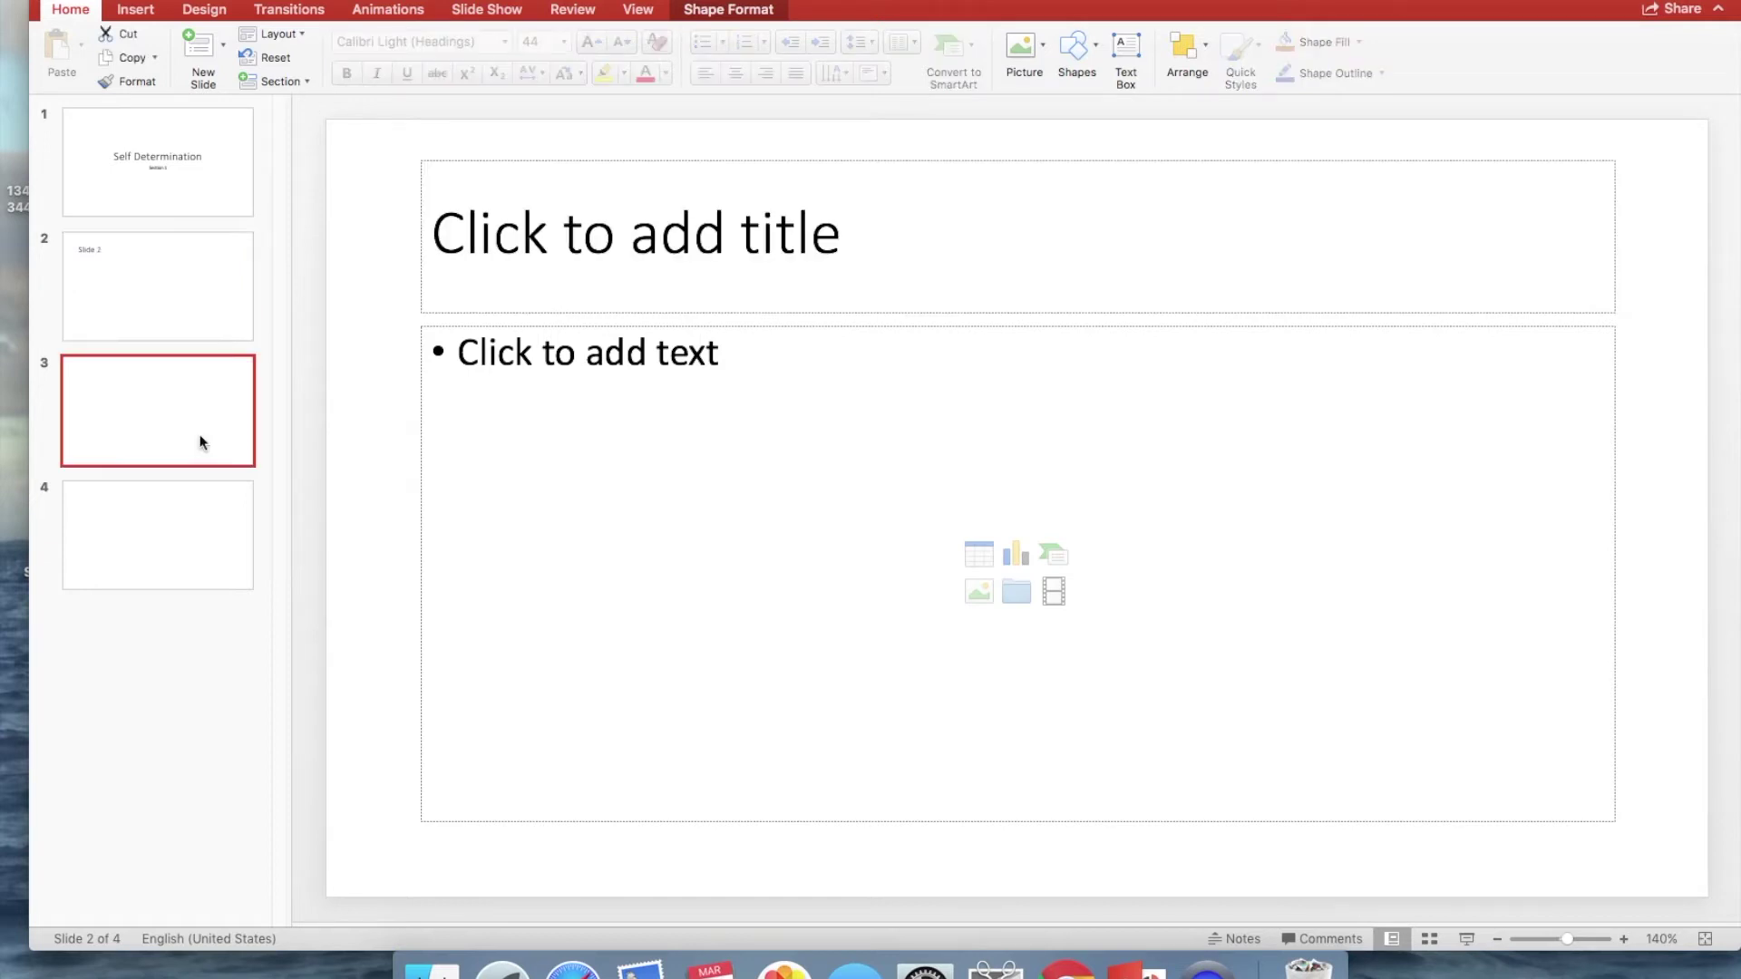
left_click(575, 264)
type("Slide 4")
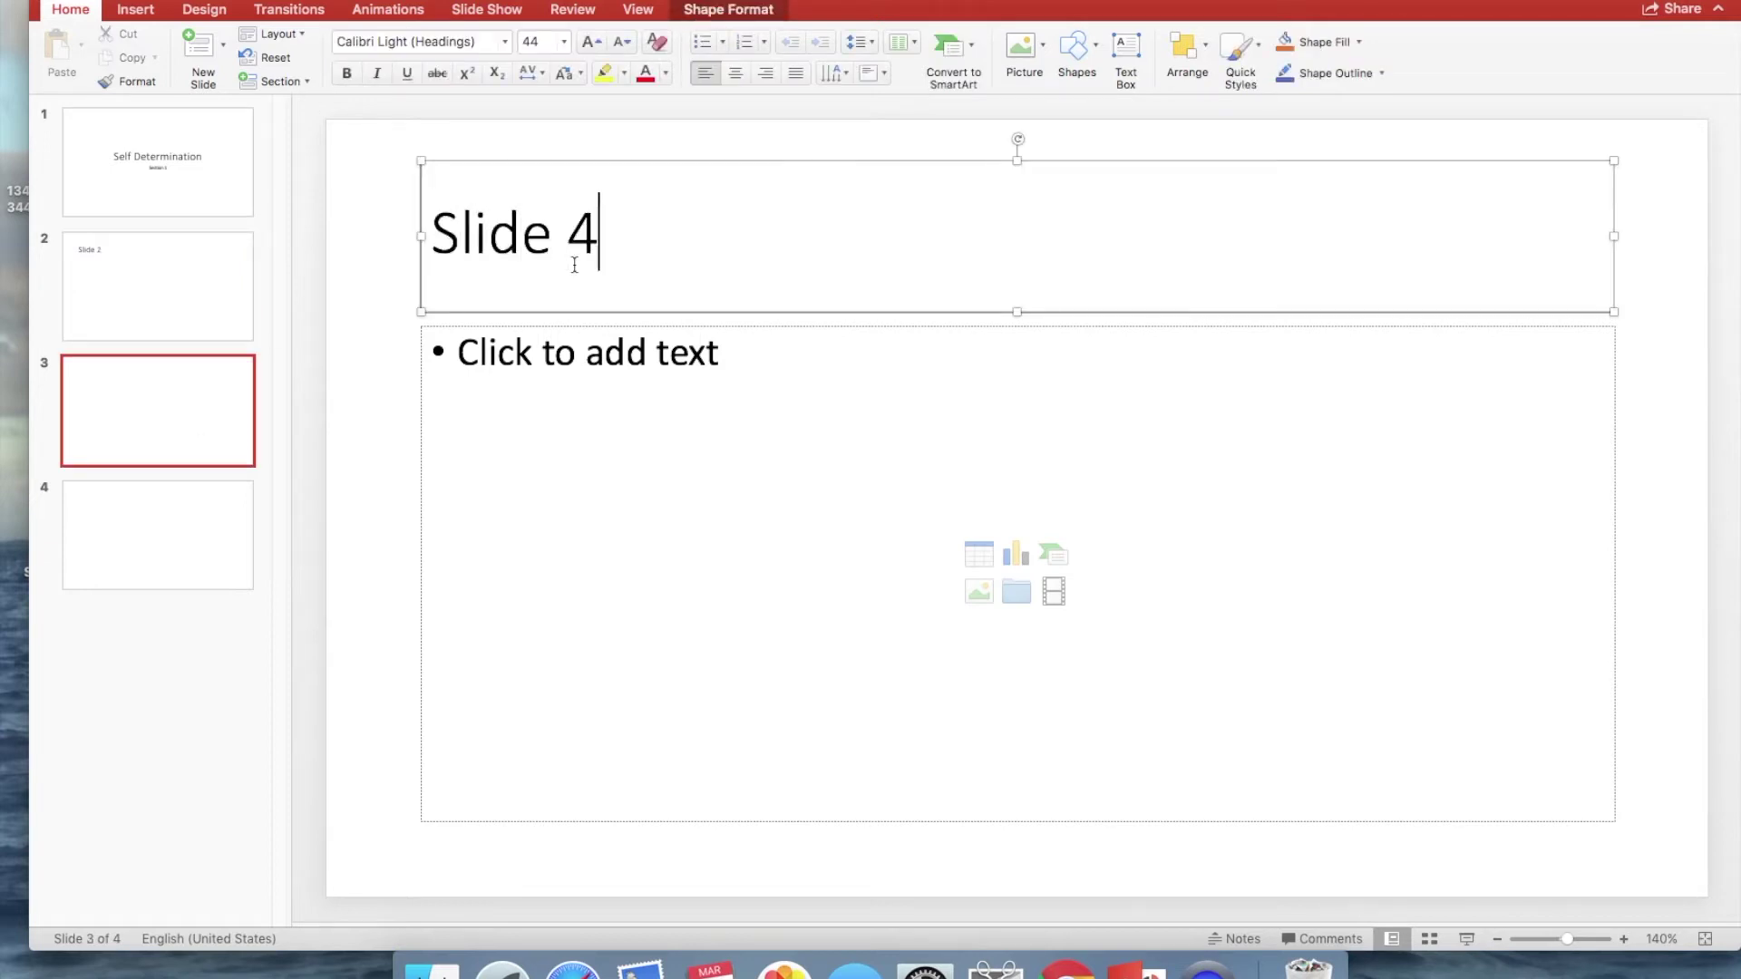
key("BackSpace")
type("4")
key("BackSpace")
type("3")
left_click(193, 524)
left_click(723, 245)
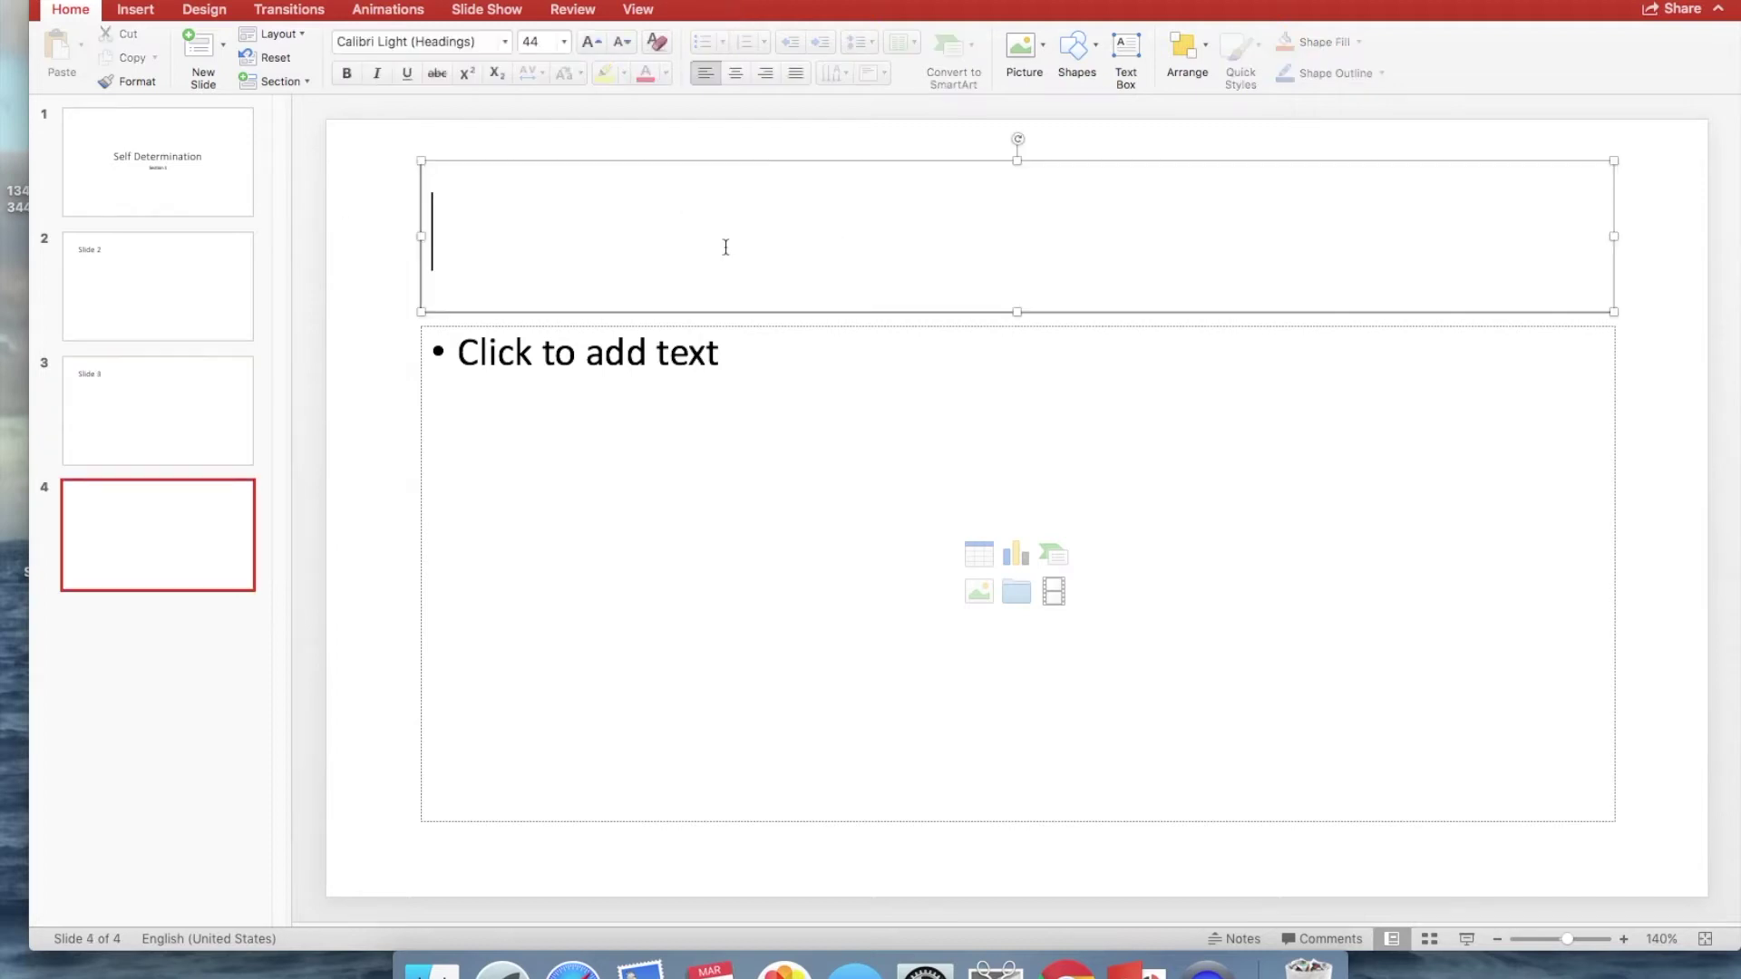
type("Slide 4")
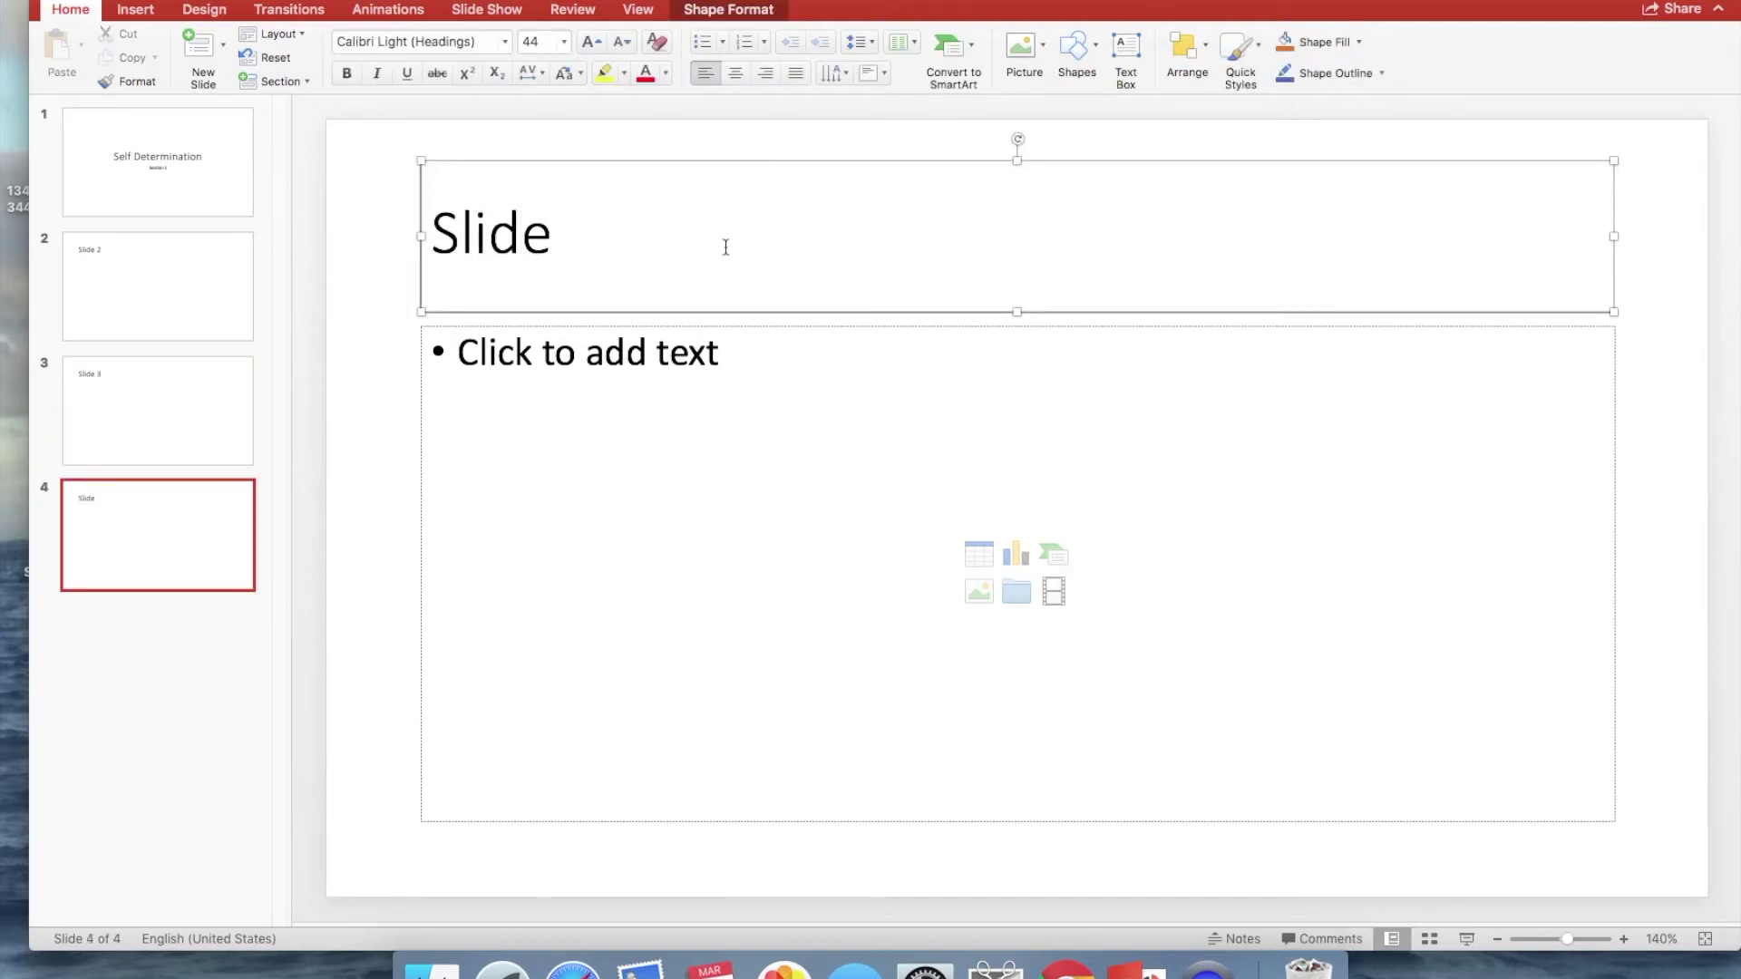
Add body text 'Content for slide 2.' to slide 2 and 'Testing audio recording for powerpoint.' to slide 3
left_click(241, 303)
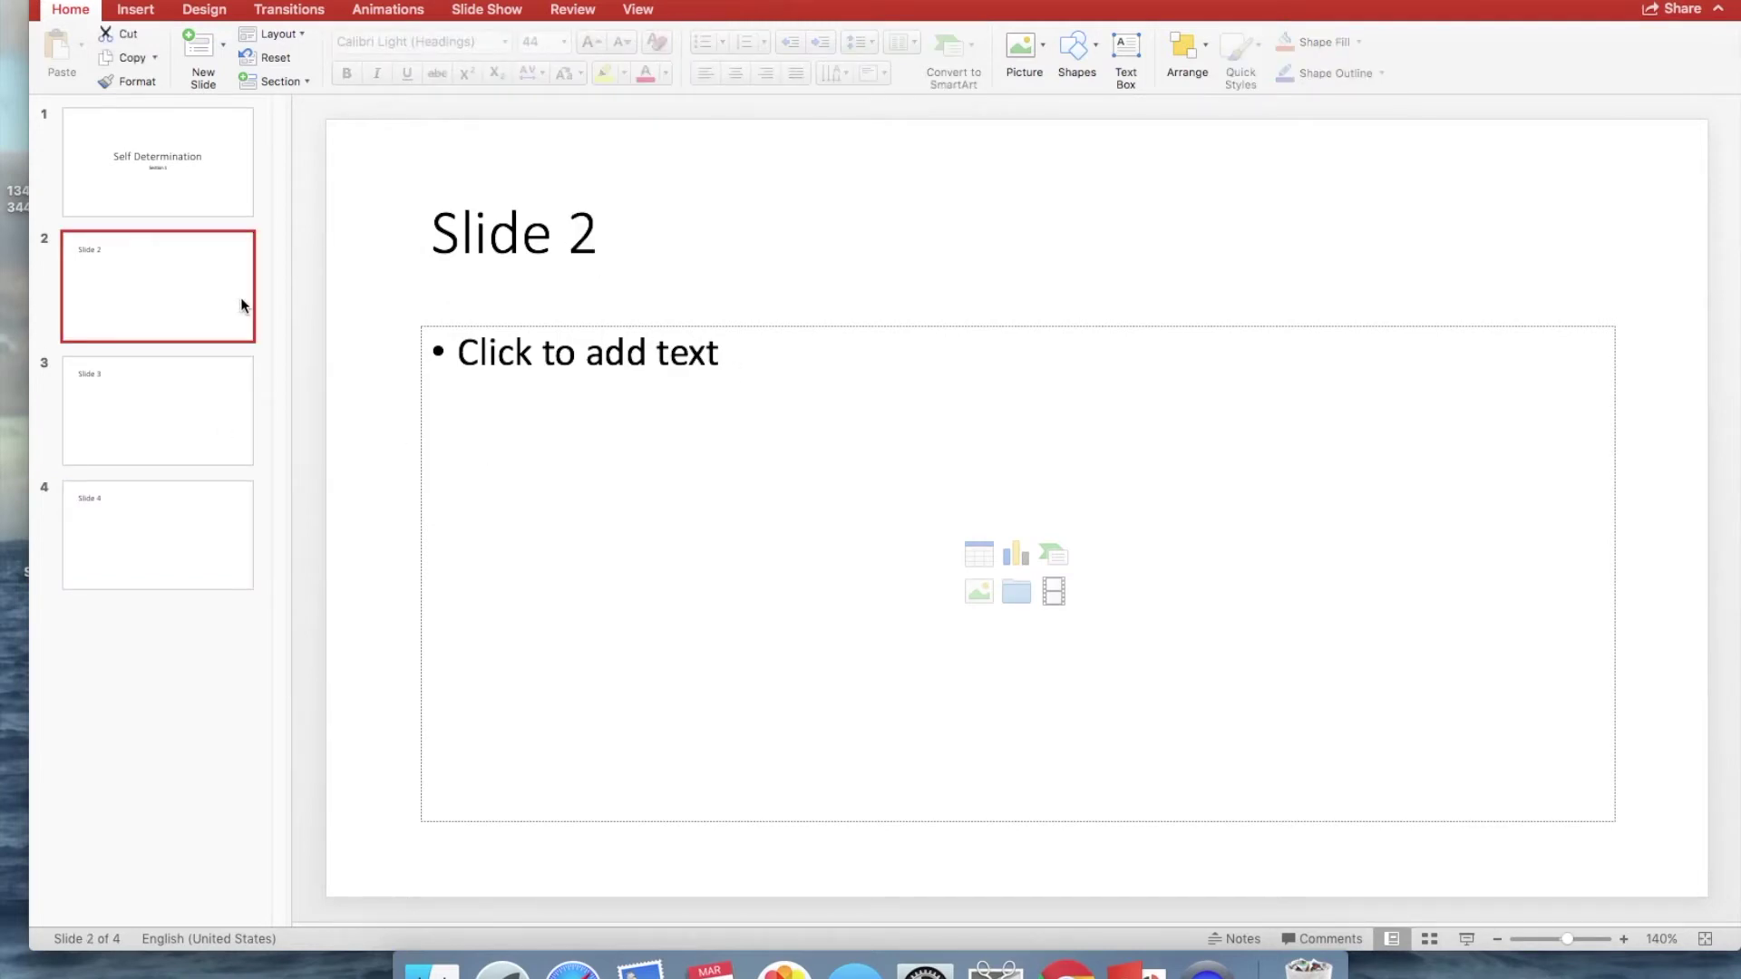
left_click(795, 476)
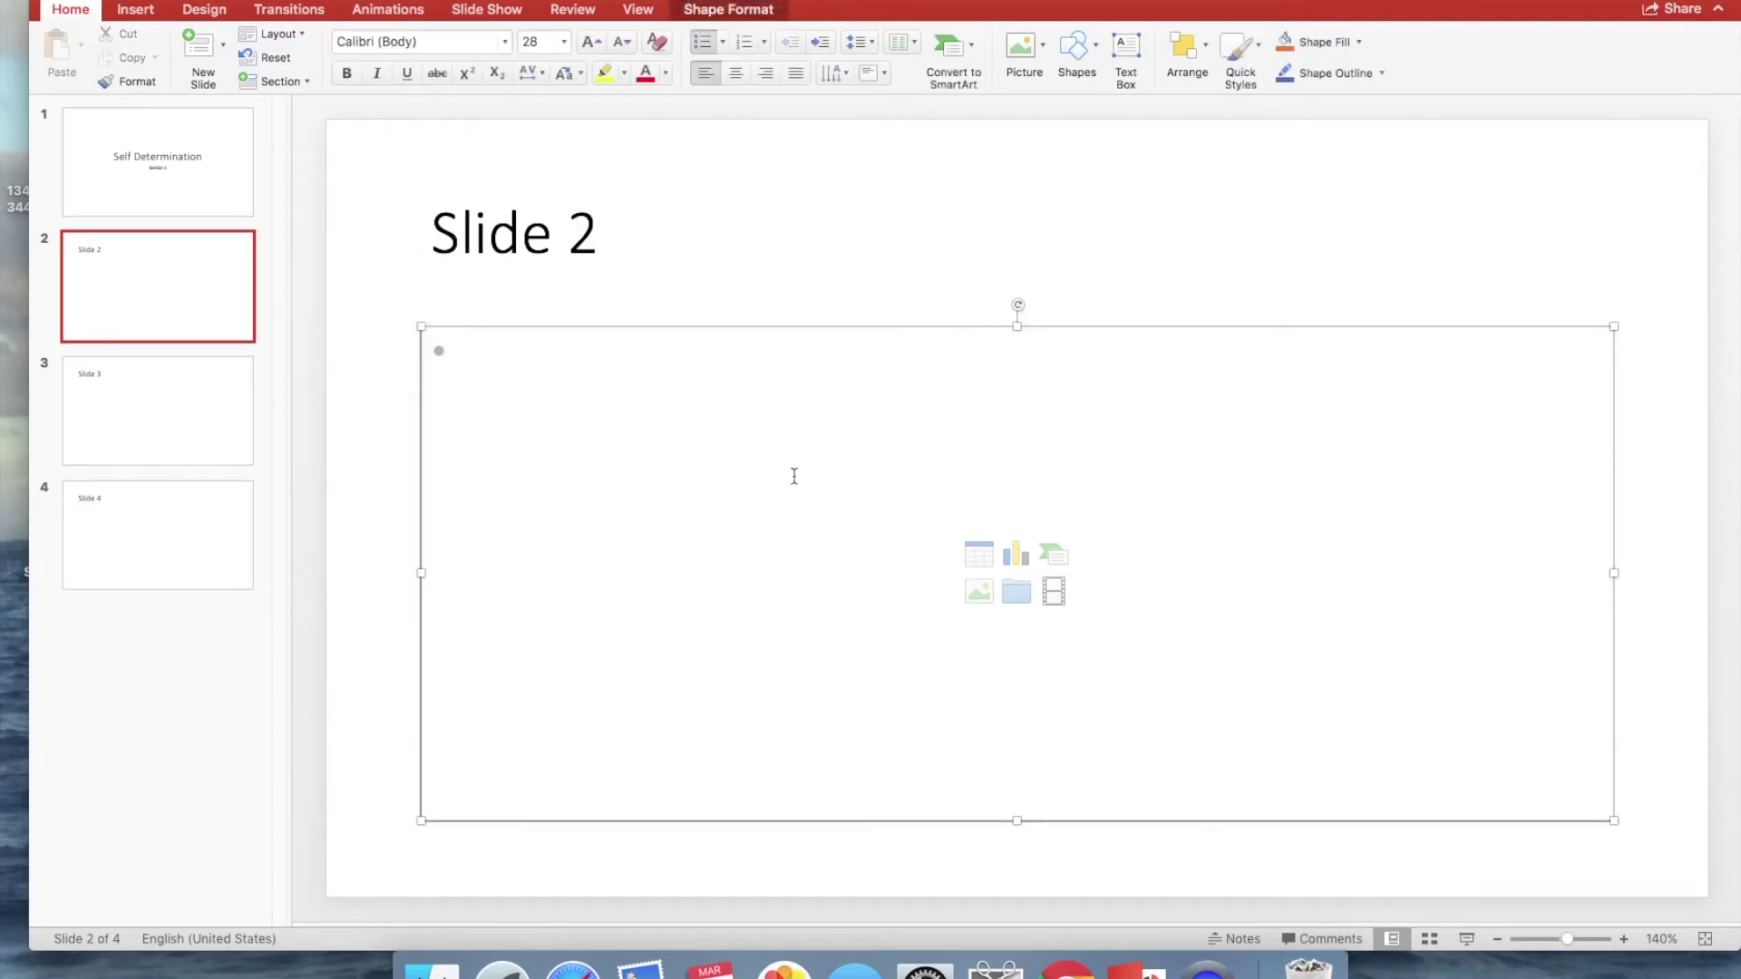
type("Conten")
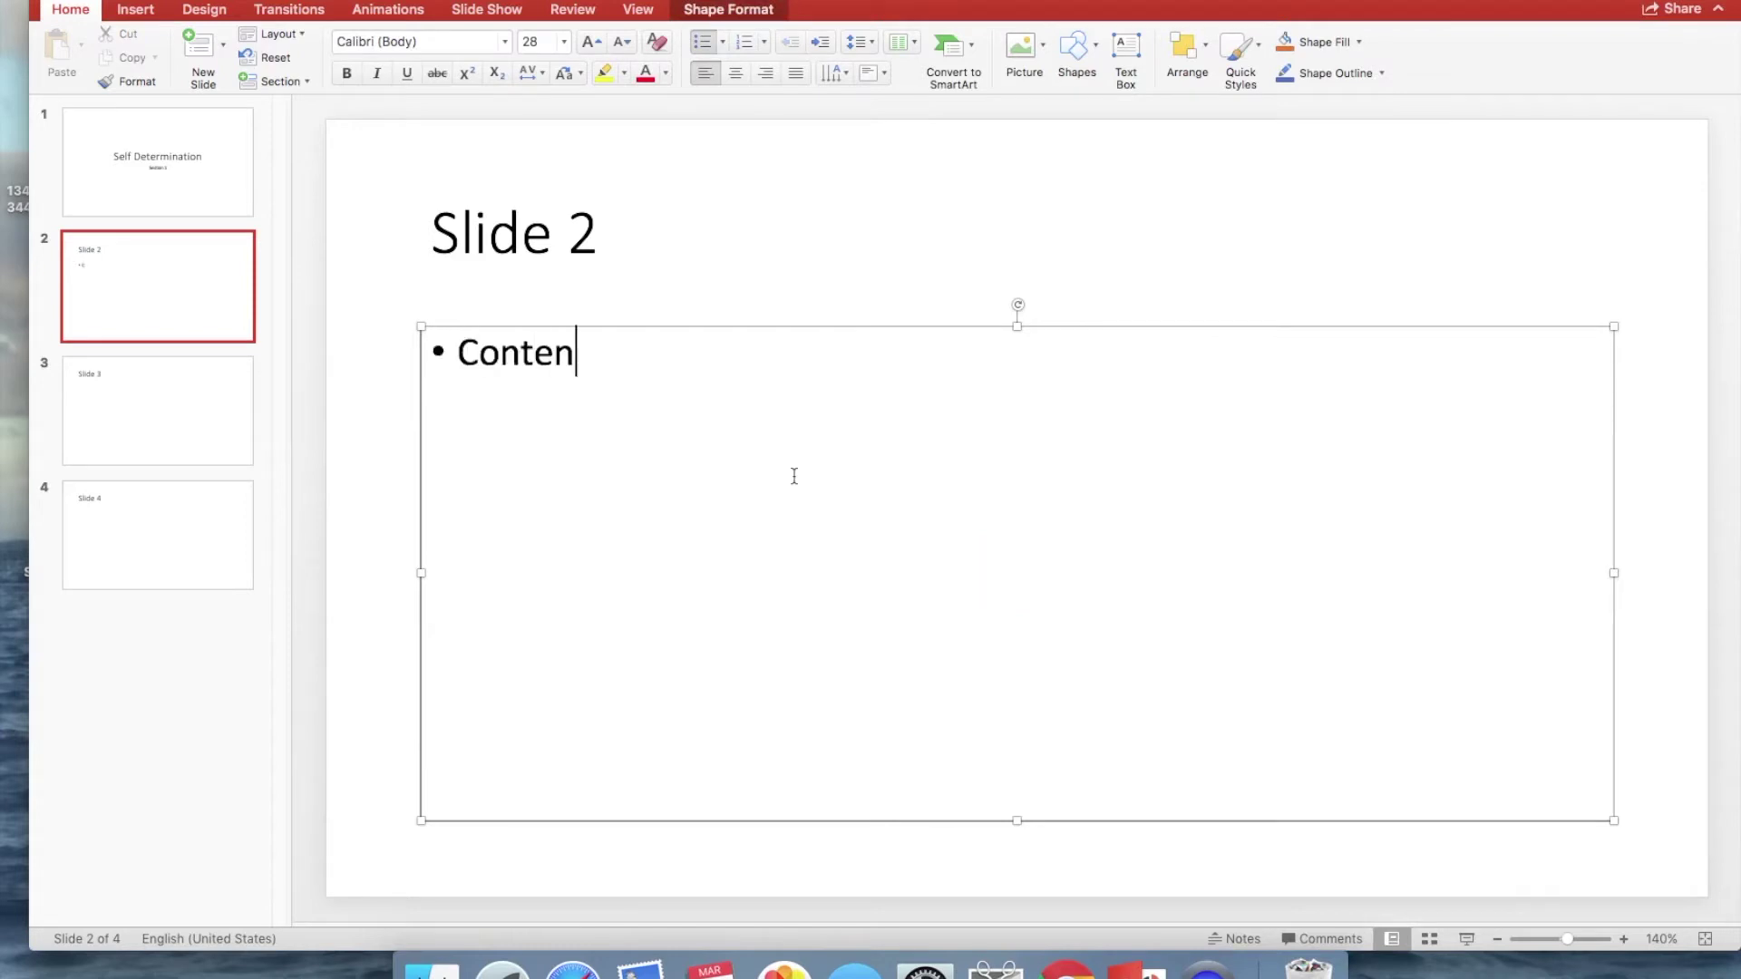
type("t for slide ")
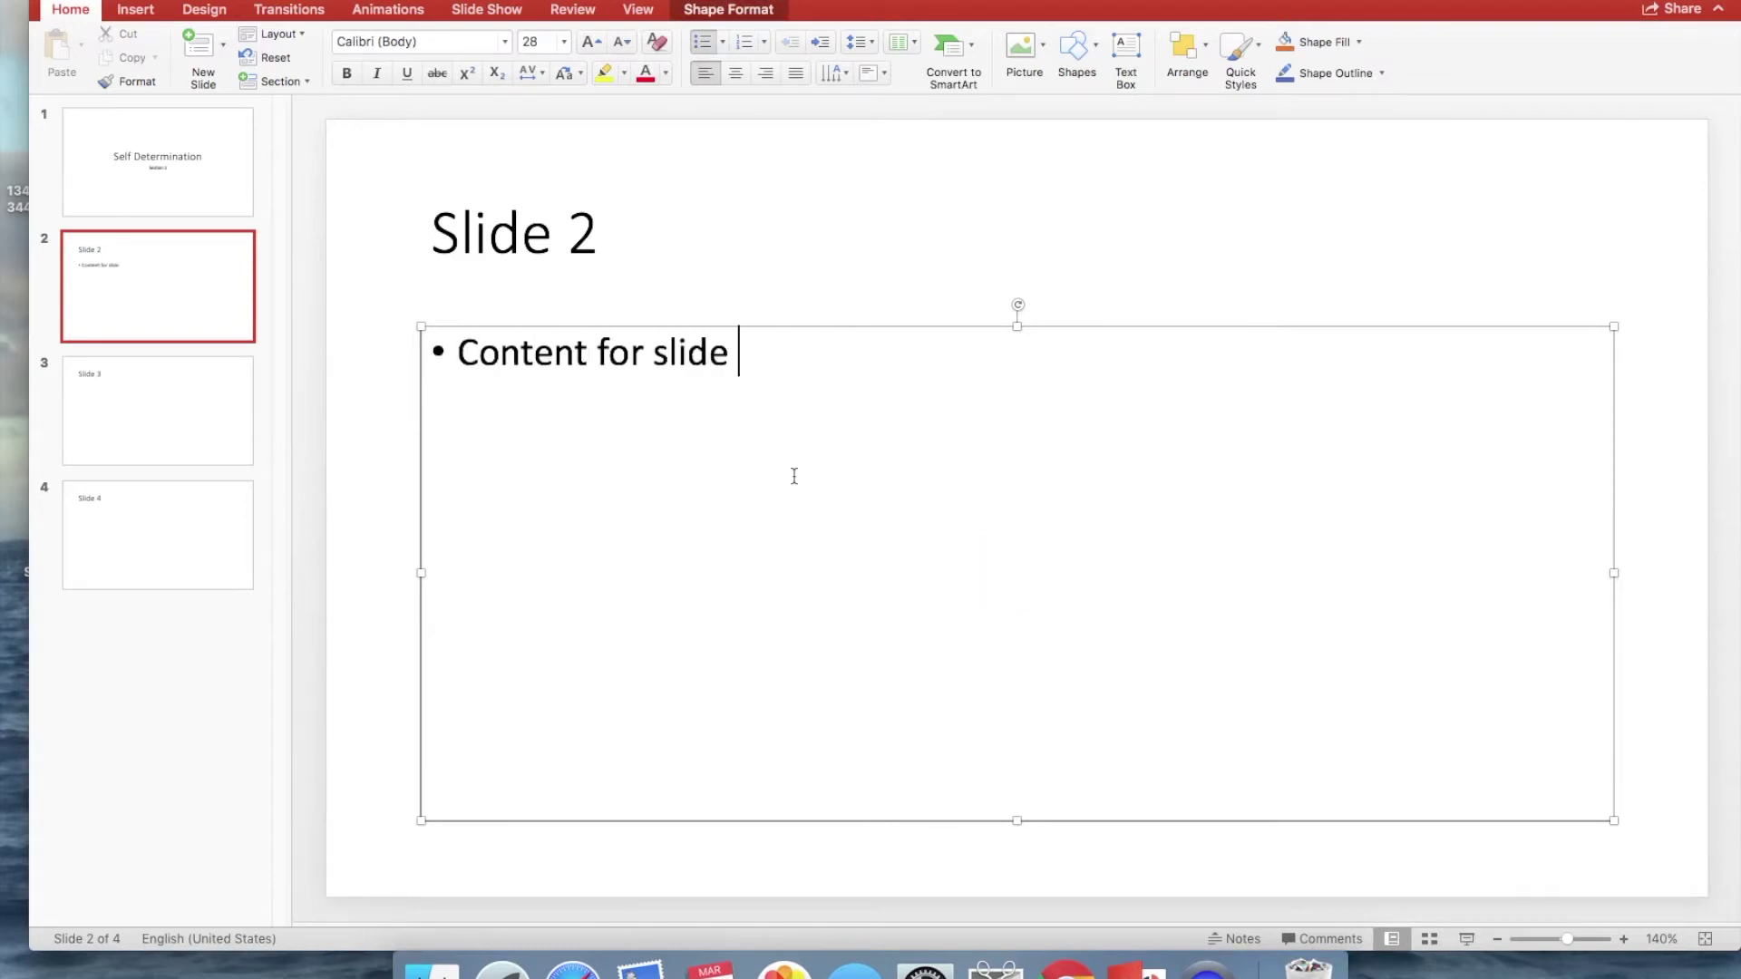
type("2.")
left_click(239, 406)
left_click(753, 411)
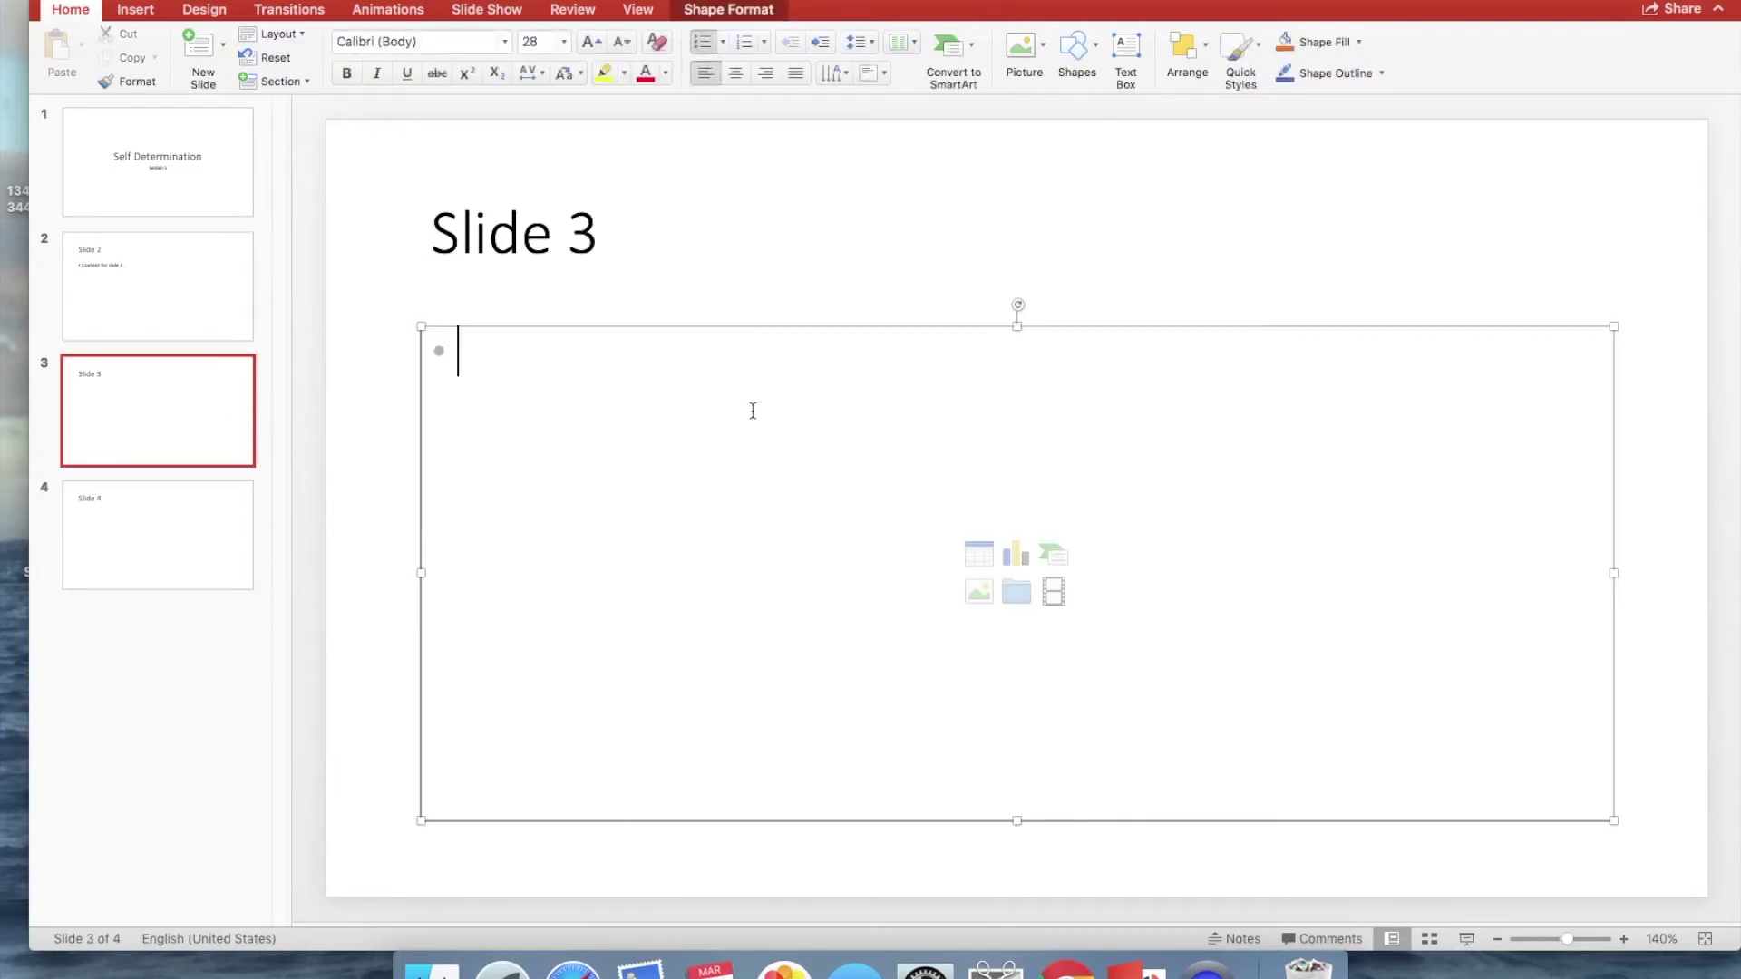
type("Testing a")
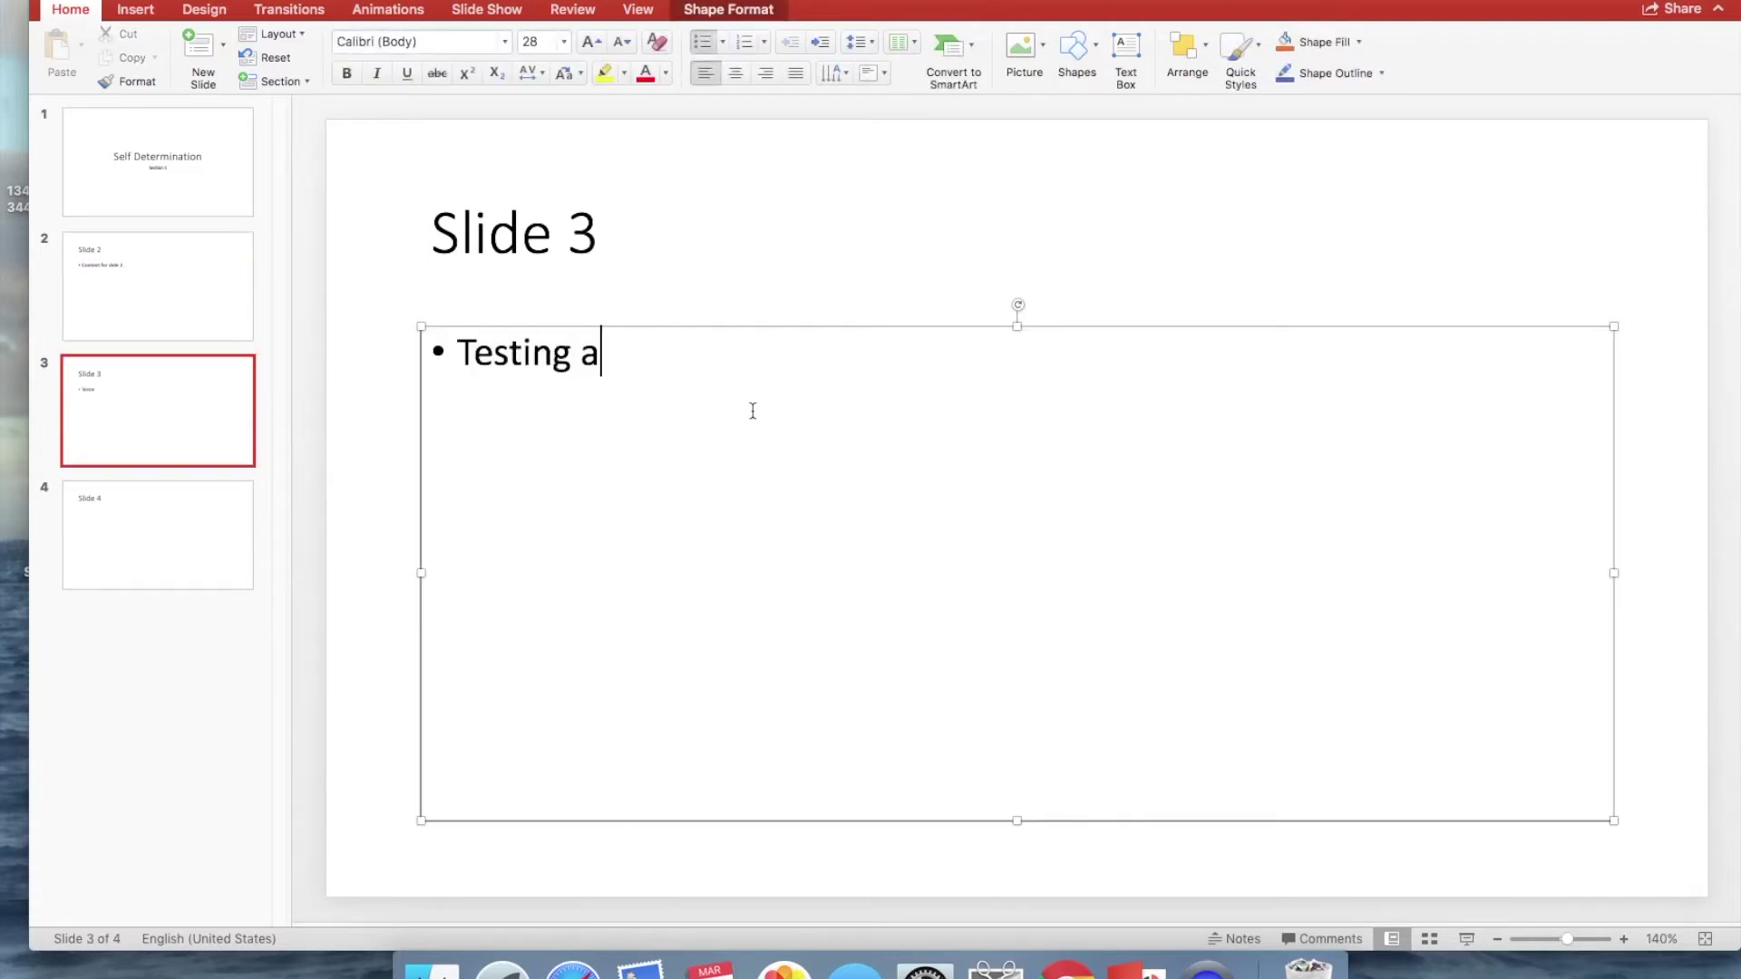
type("udio recor")
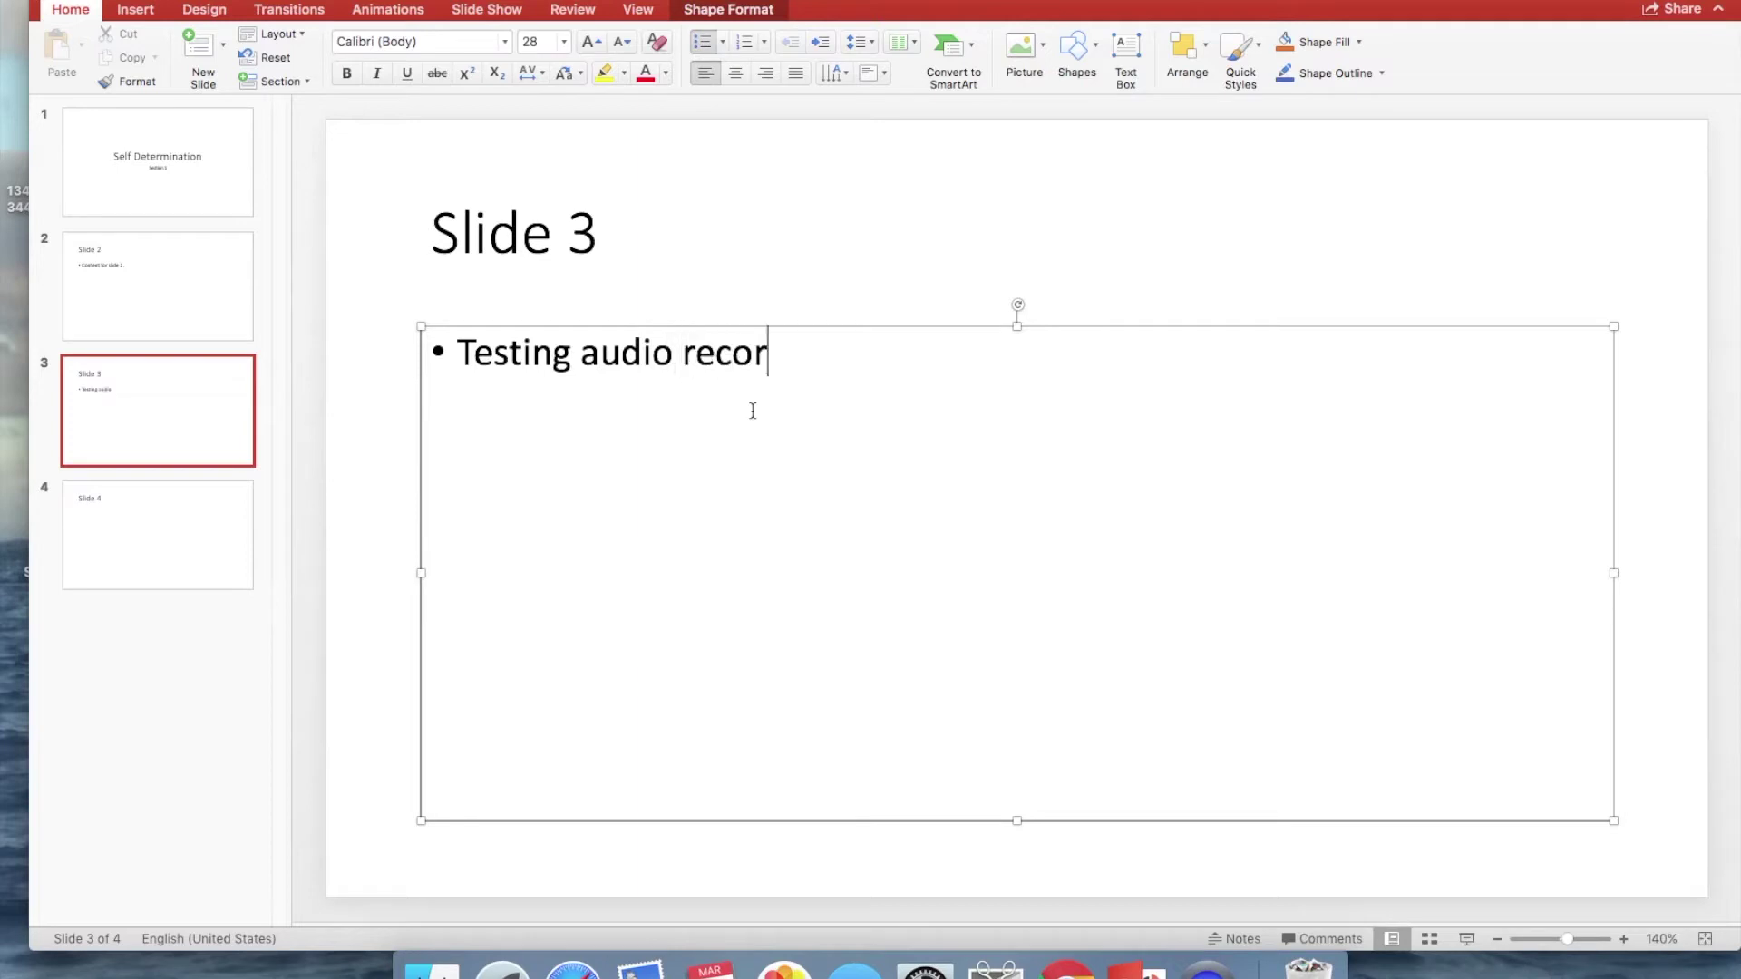
type("ding for power")
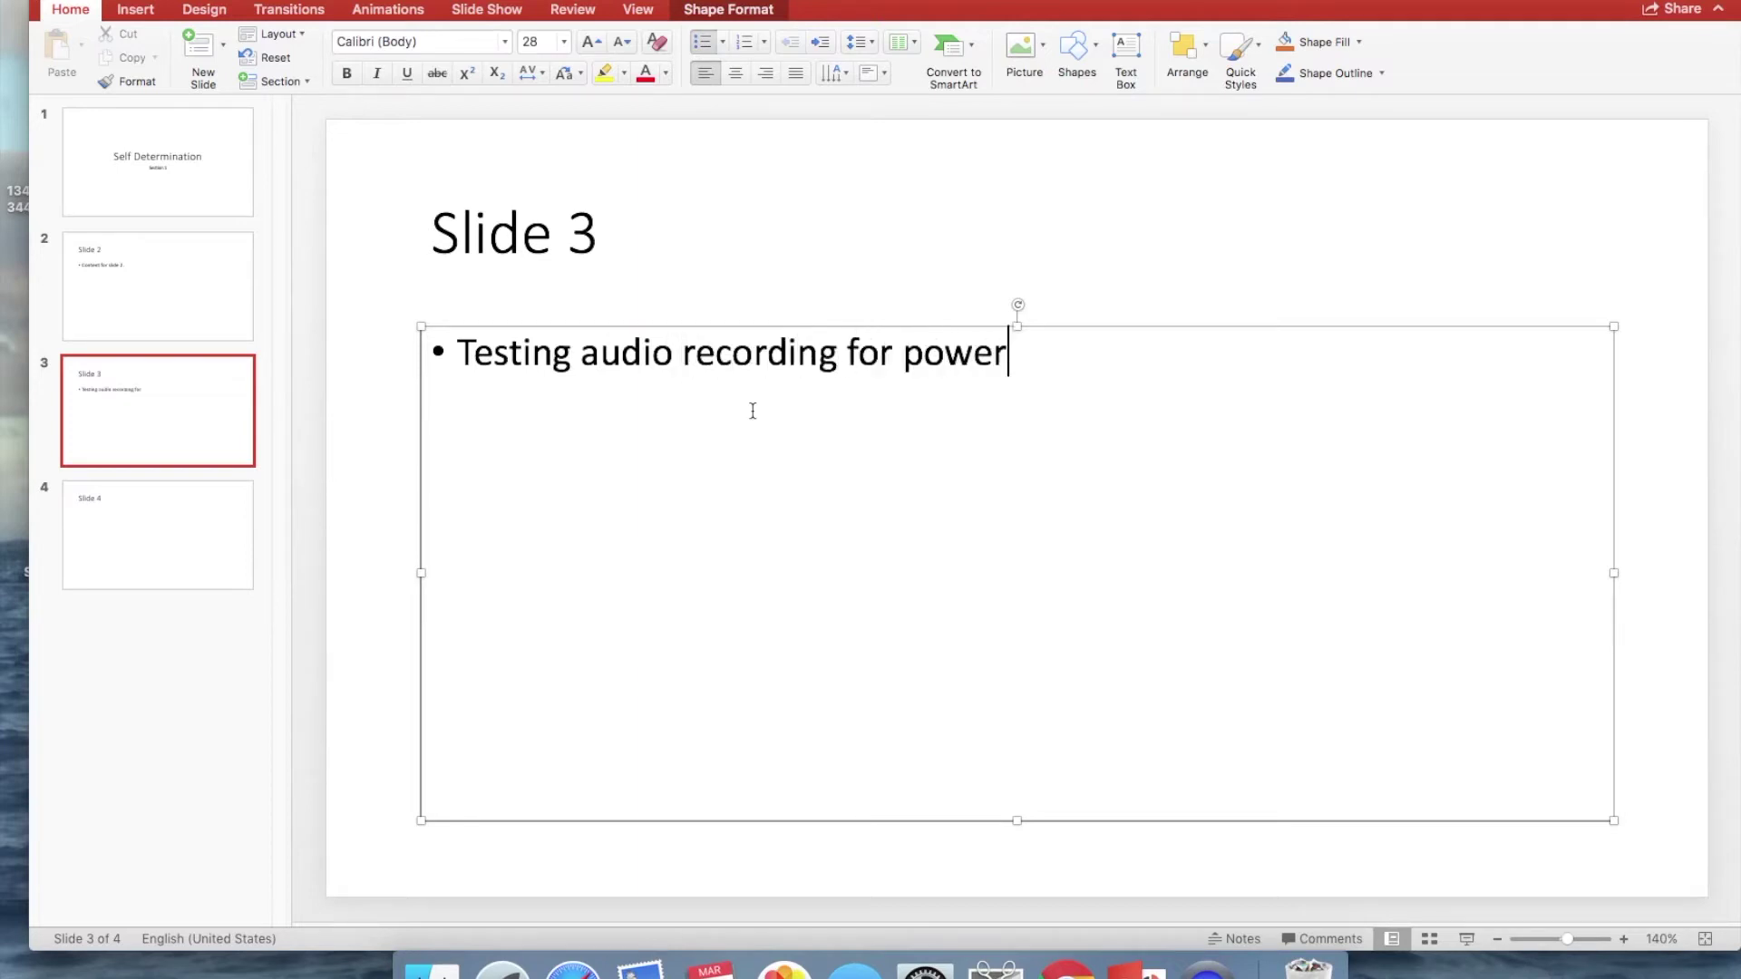
type("point.")
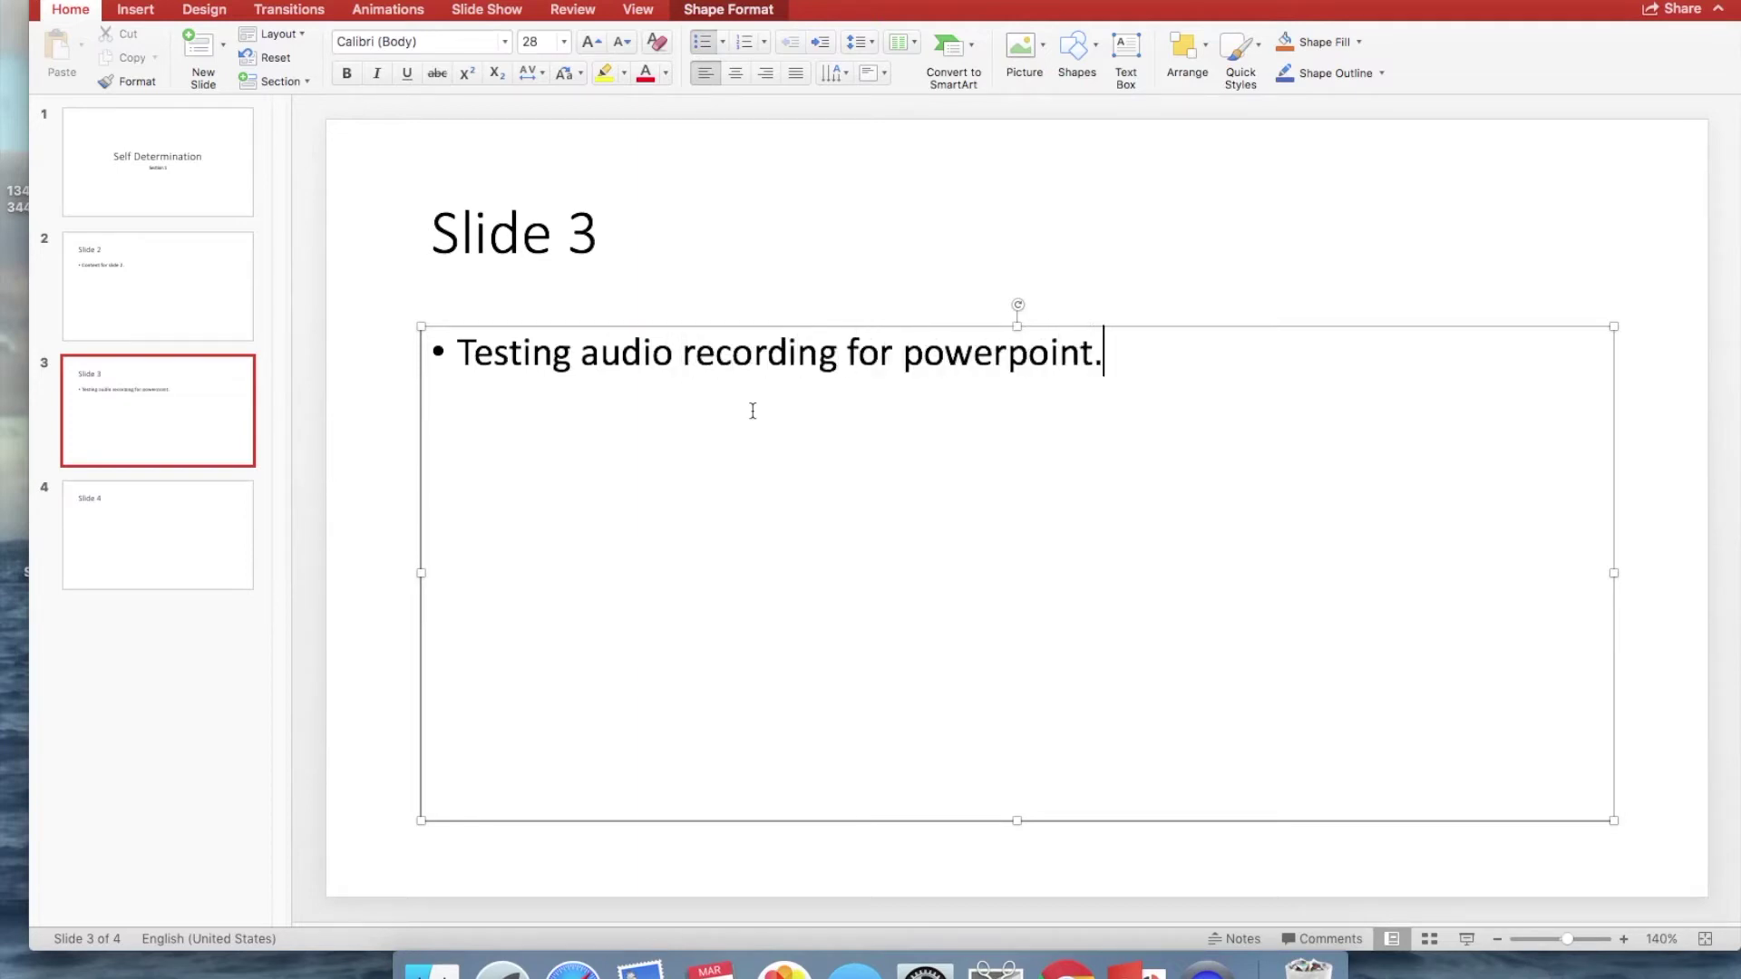
left_click(226, 523)
On the title slide, open the Record Sound dialog via Insert > Audio > Record Audio
left_click(204, 168)
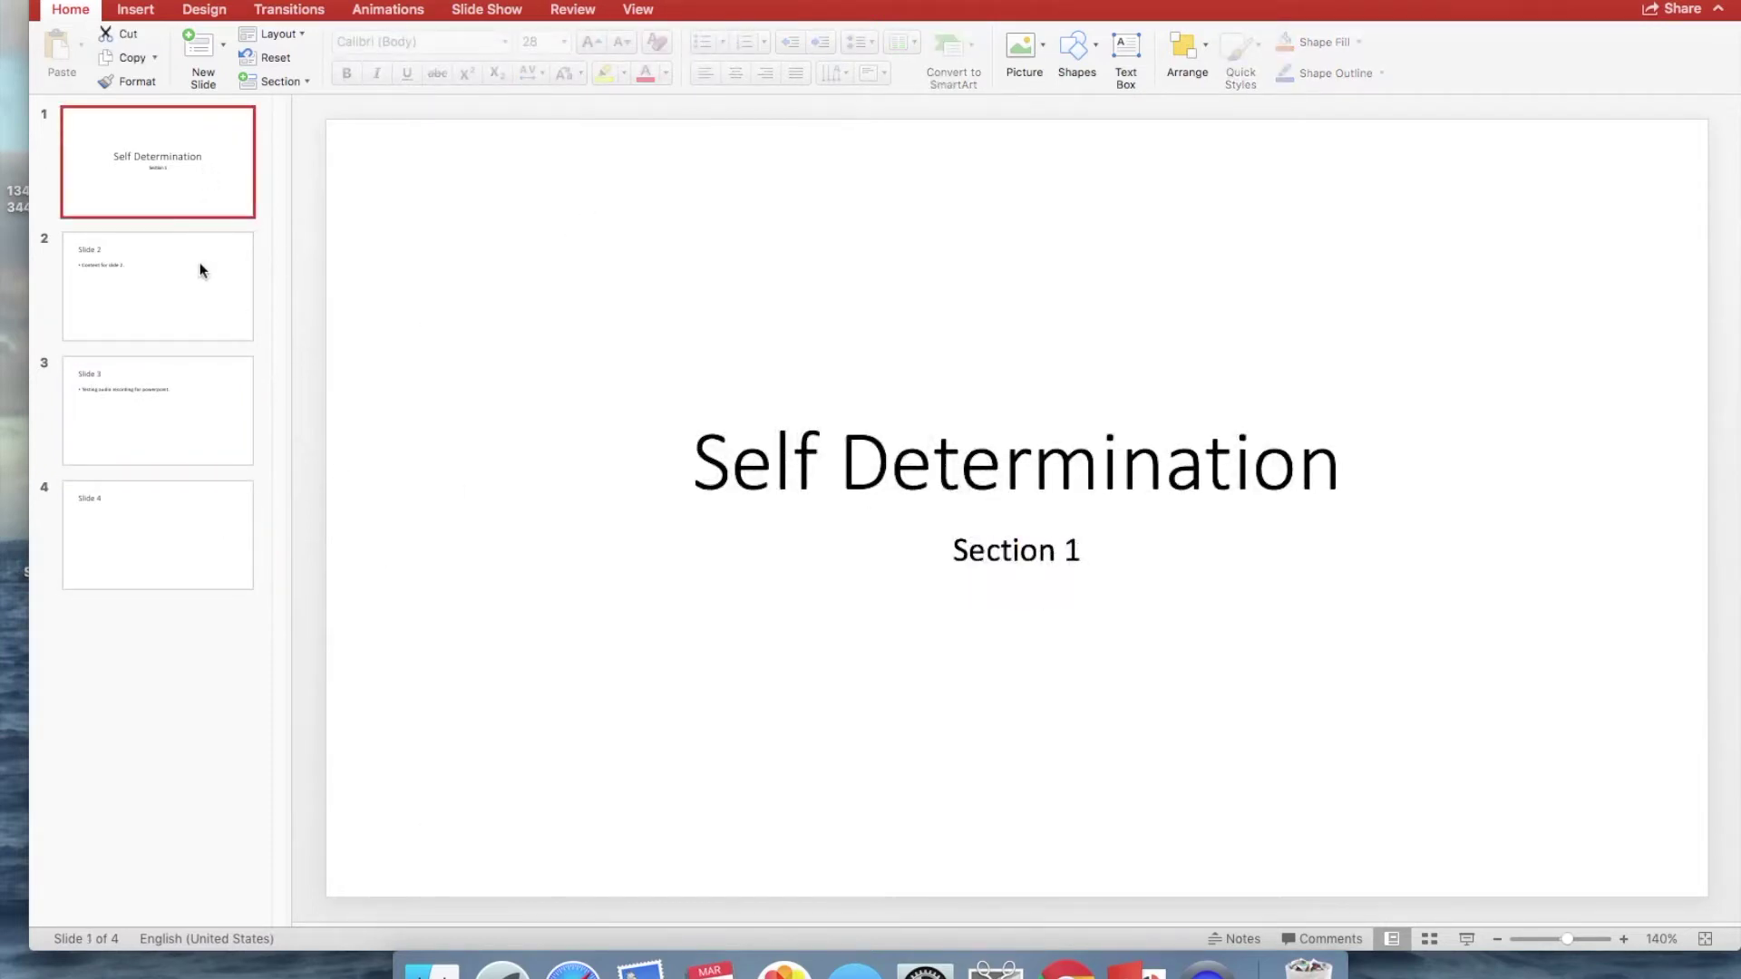
left_click(186, 512)
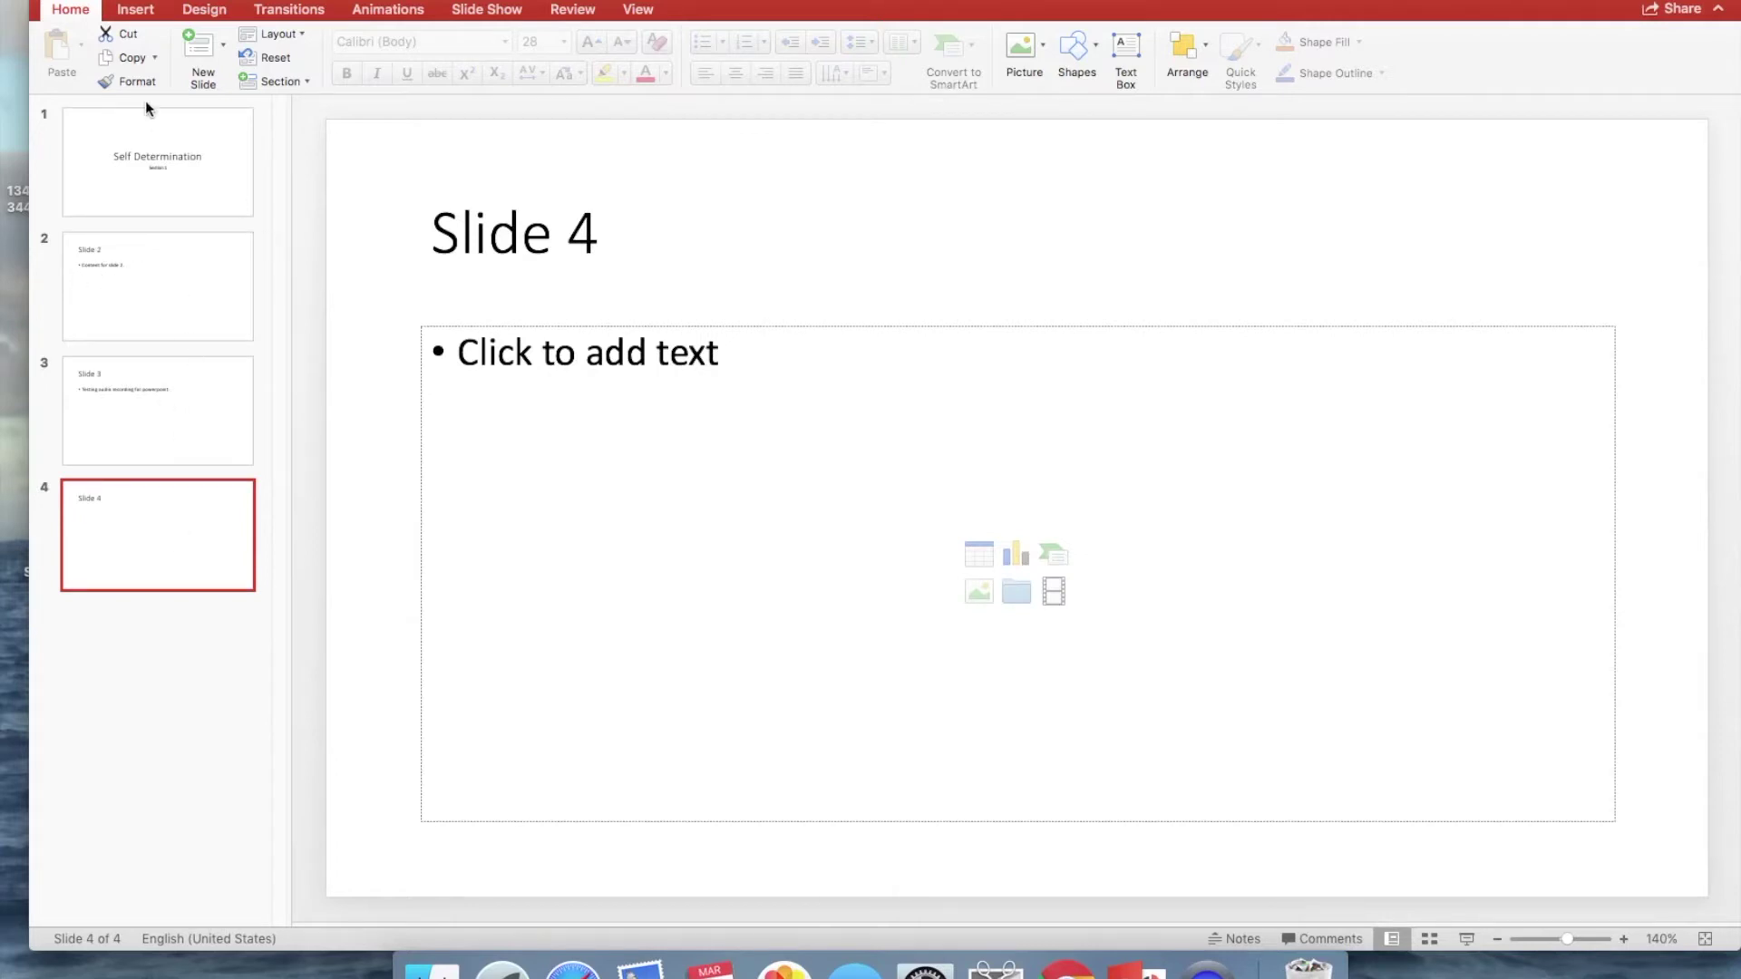
left_click(151, 160)
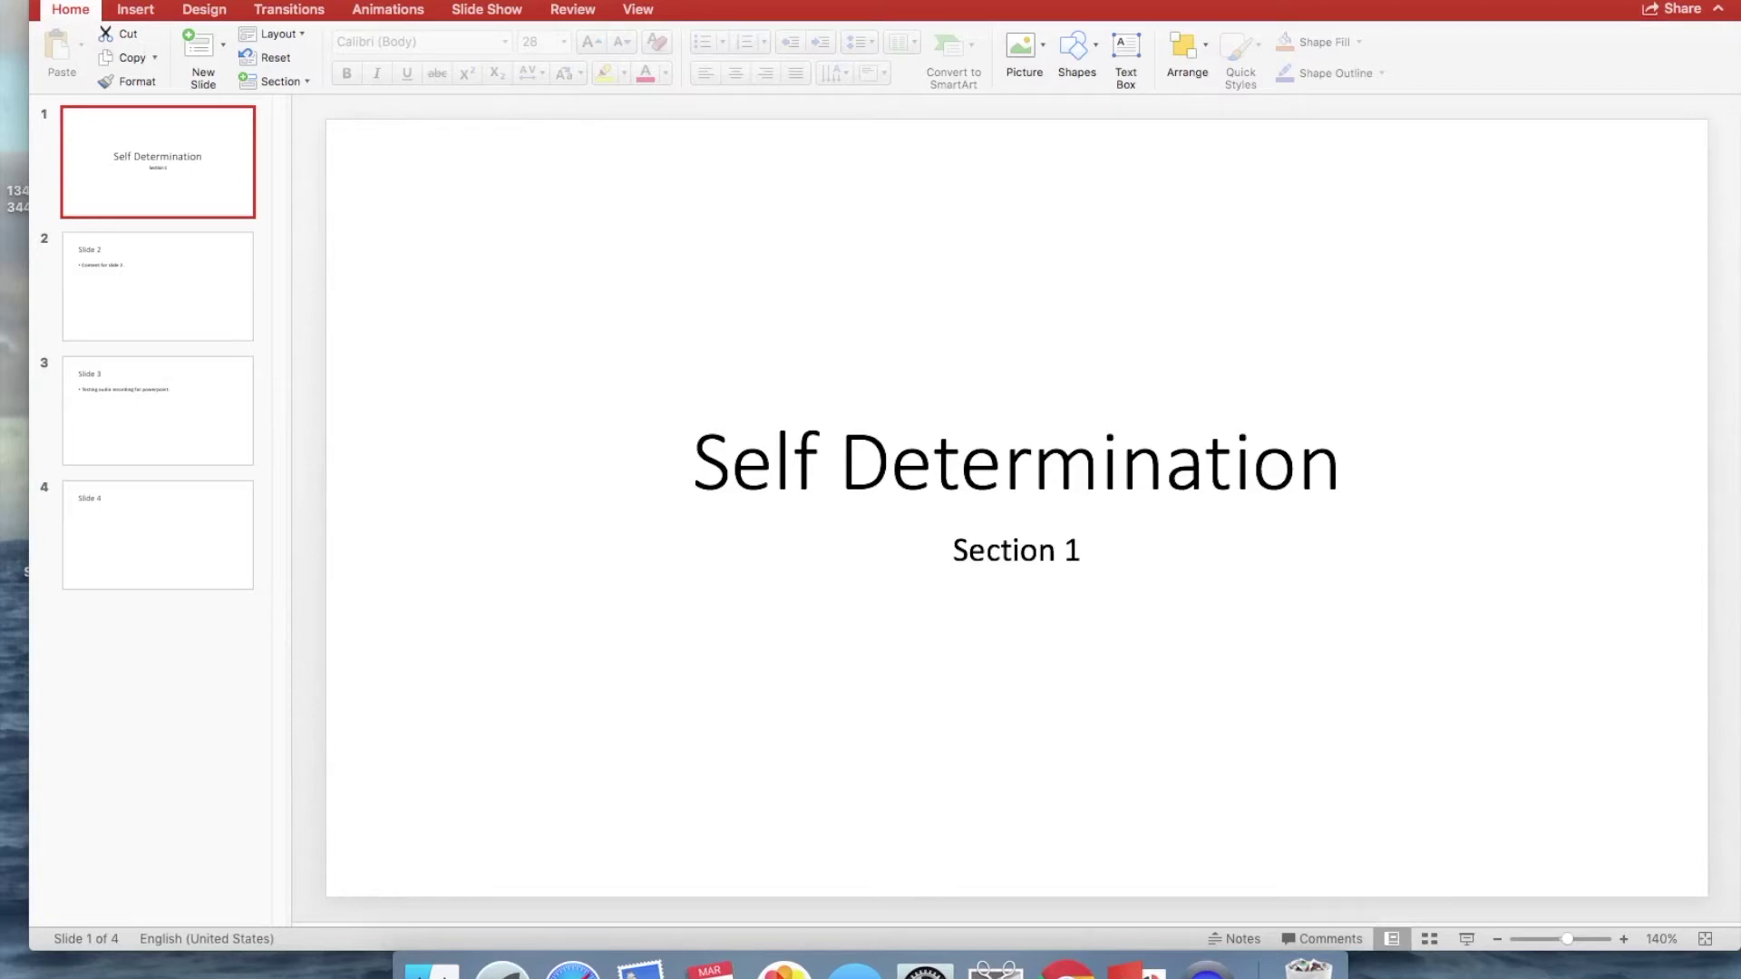
left_click(308, 0)
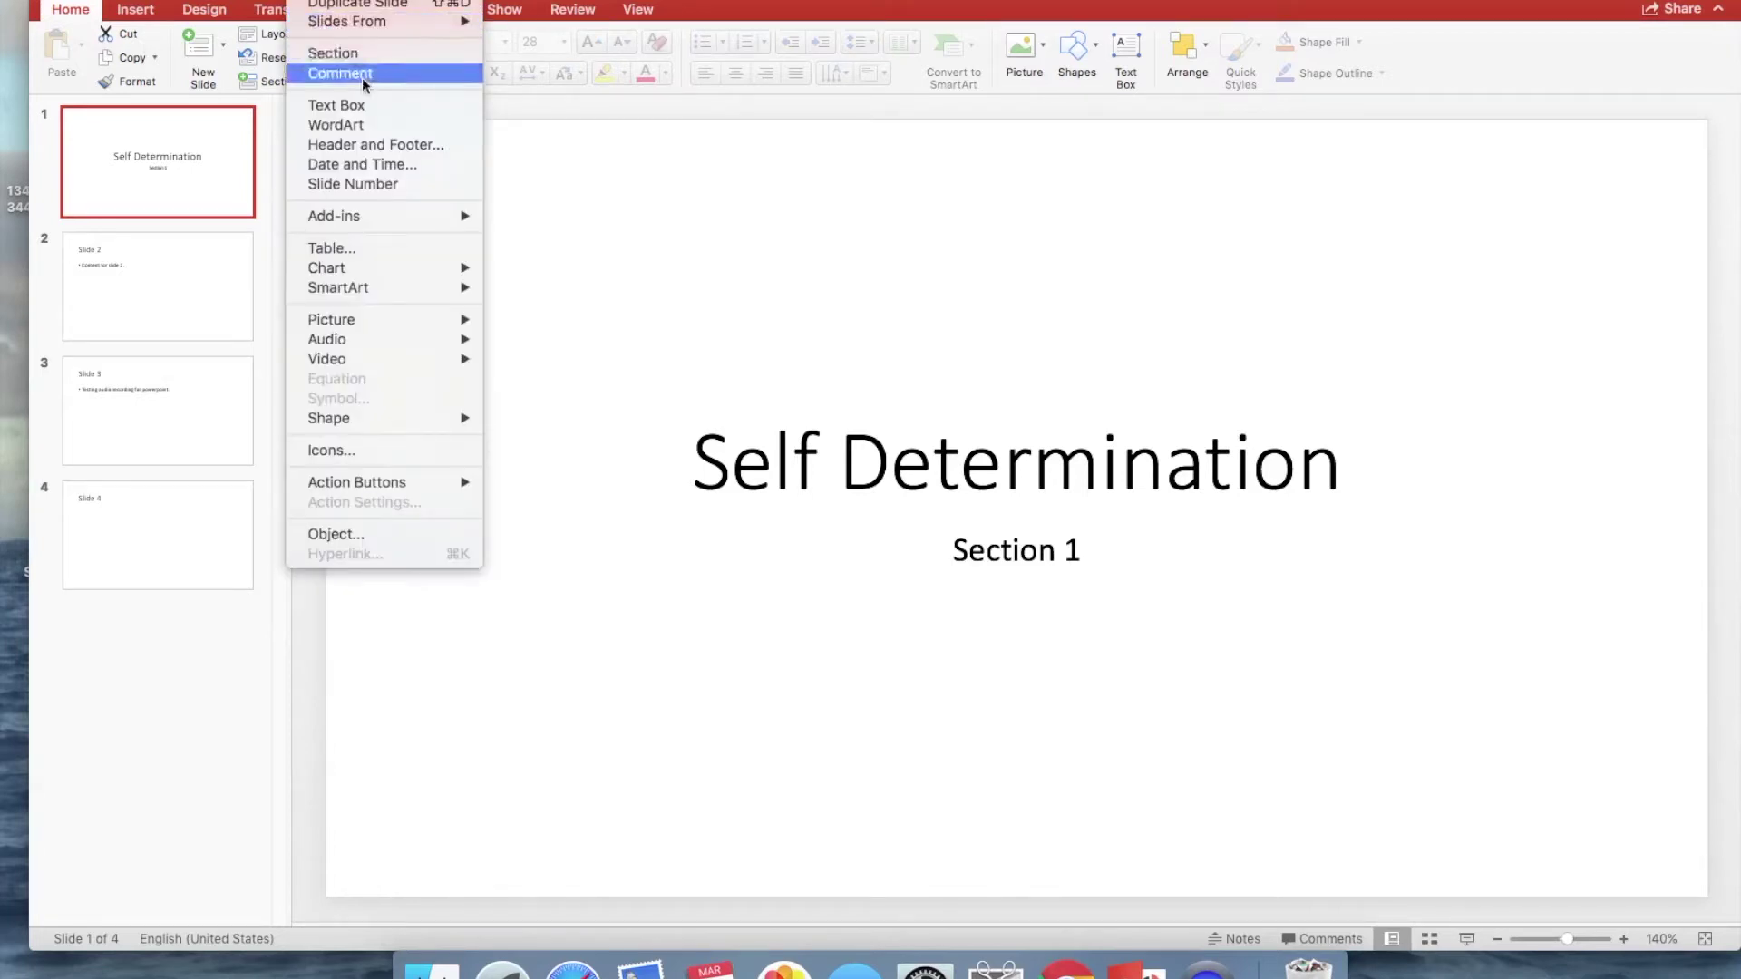
mouse_move(382, 361)
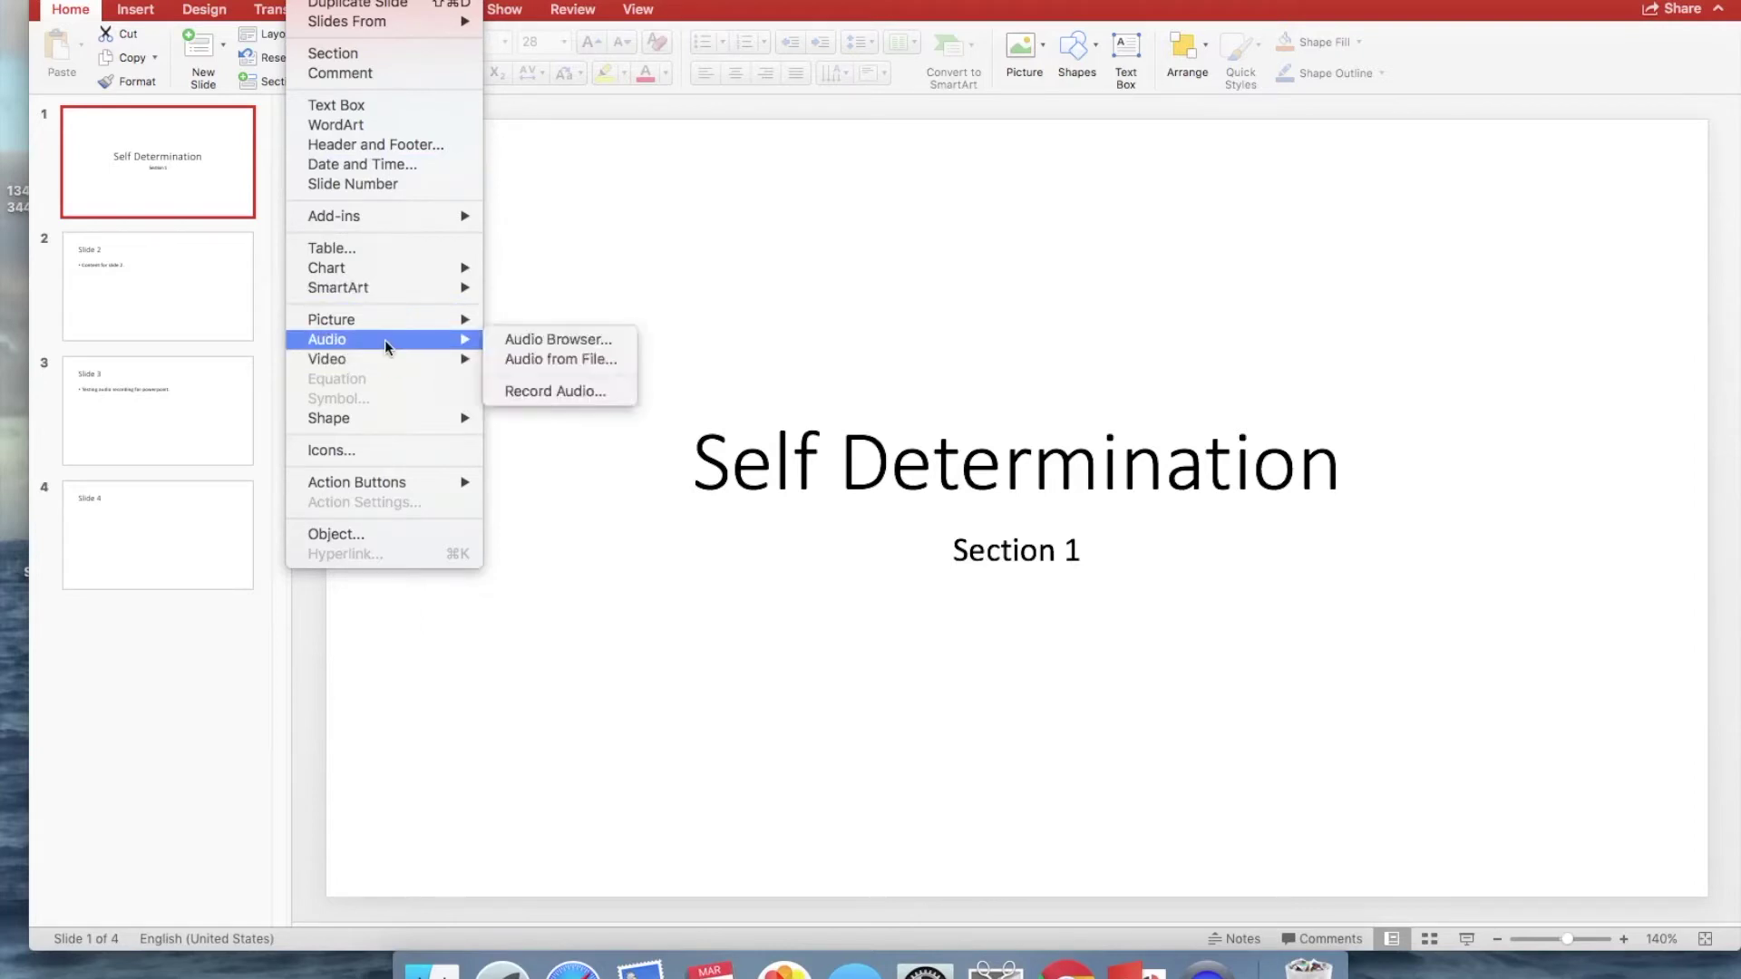
left_click(137, 11)
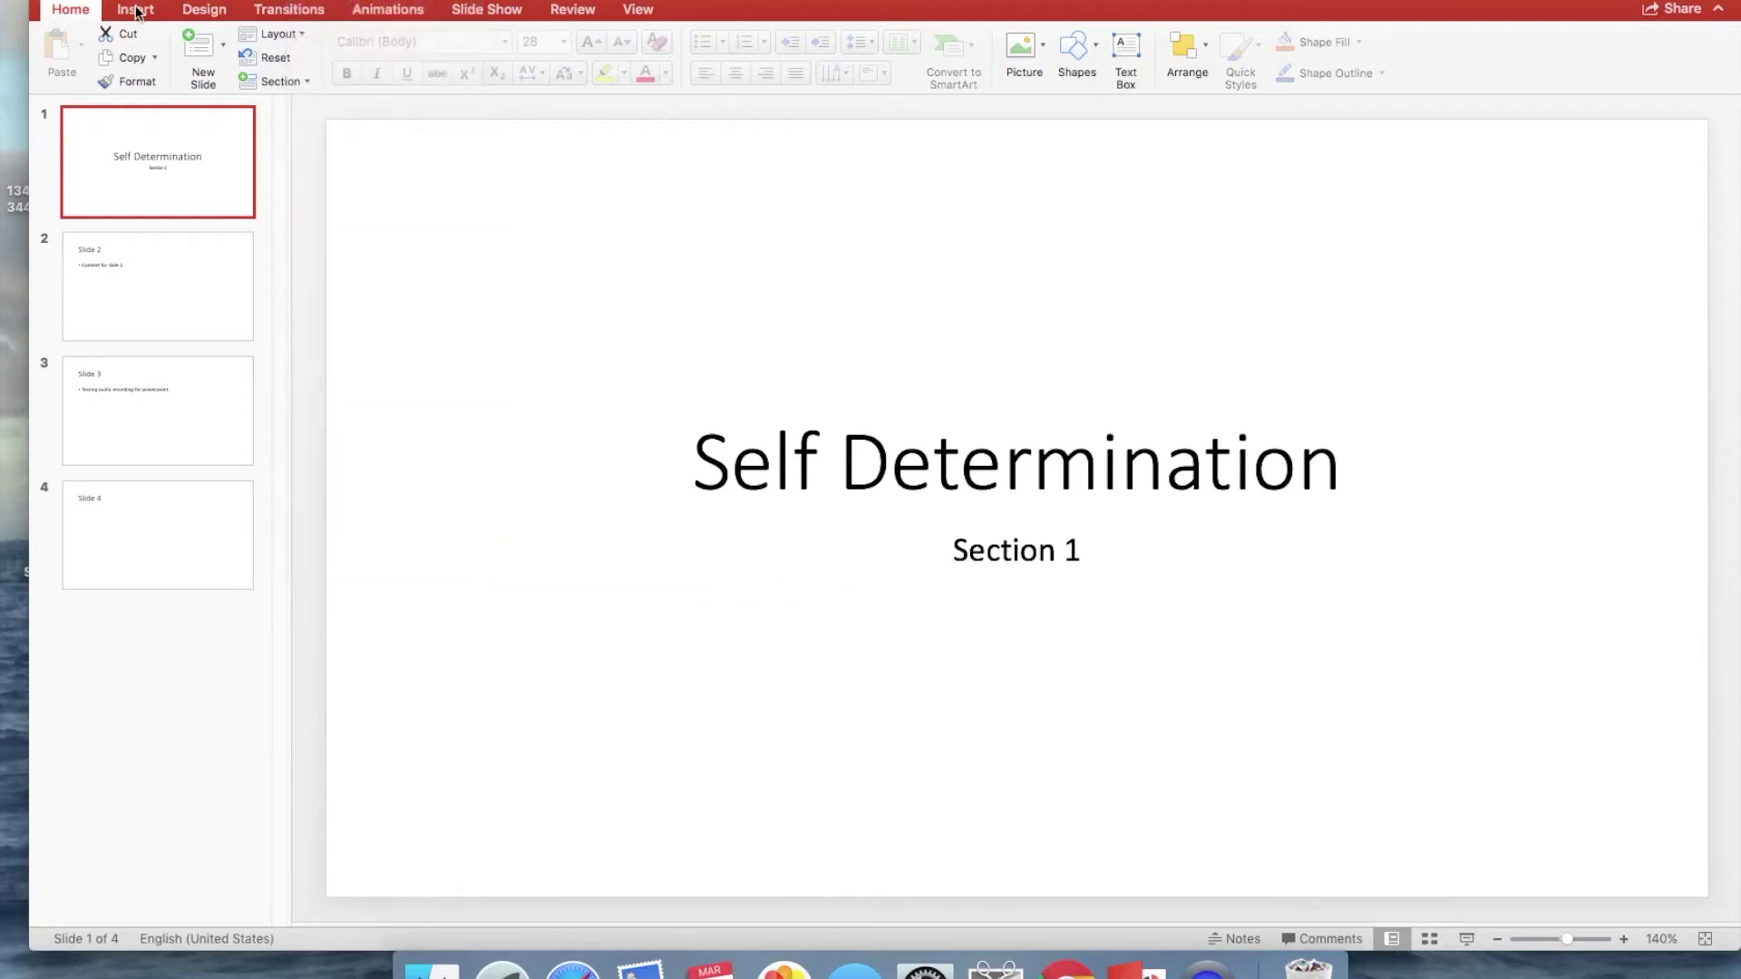
left_click(137, 11)
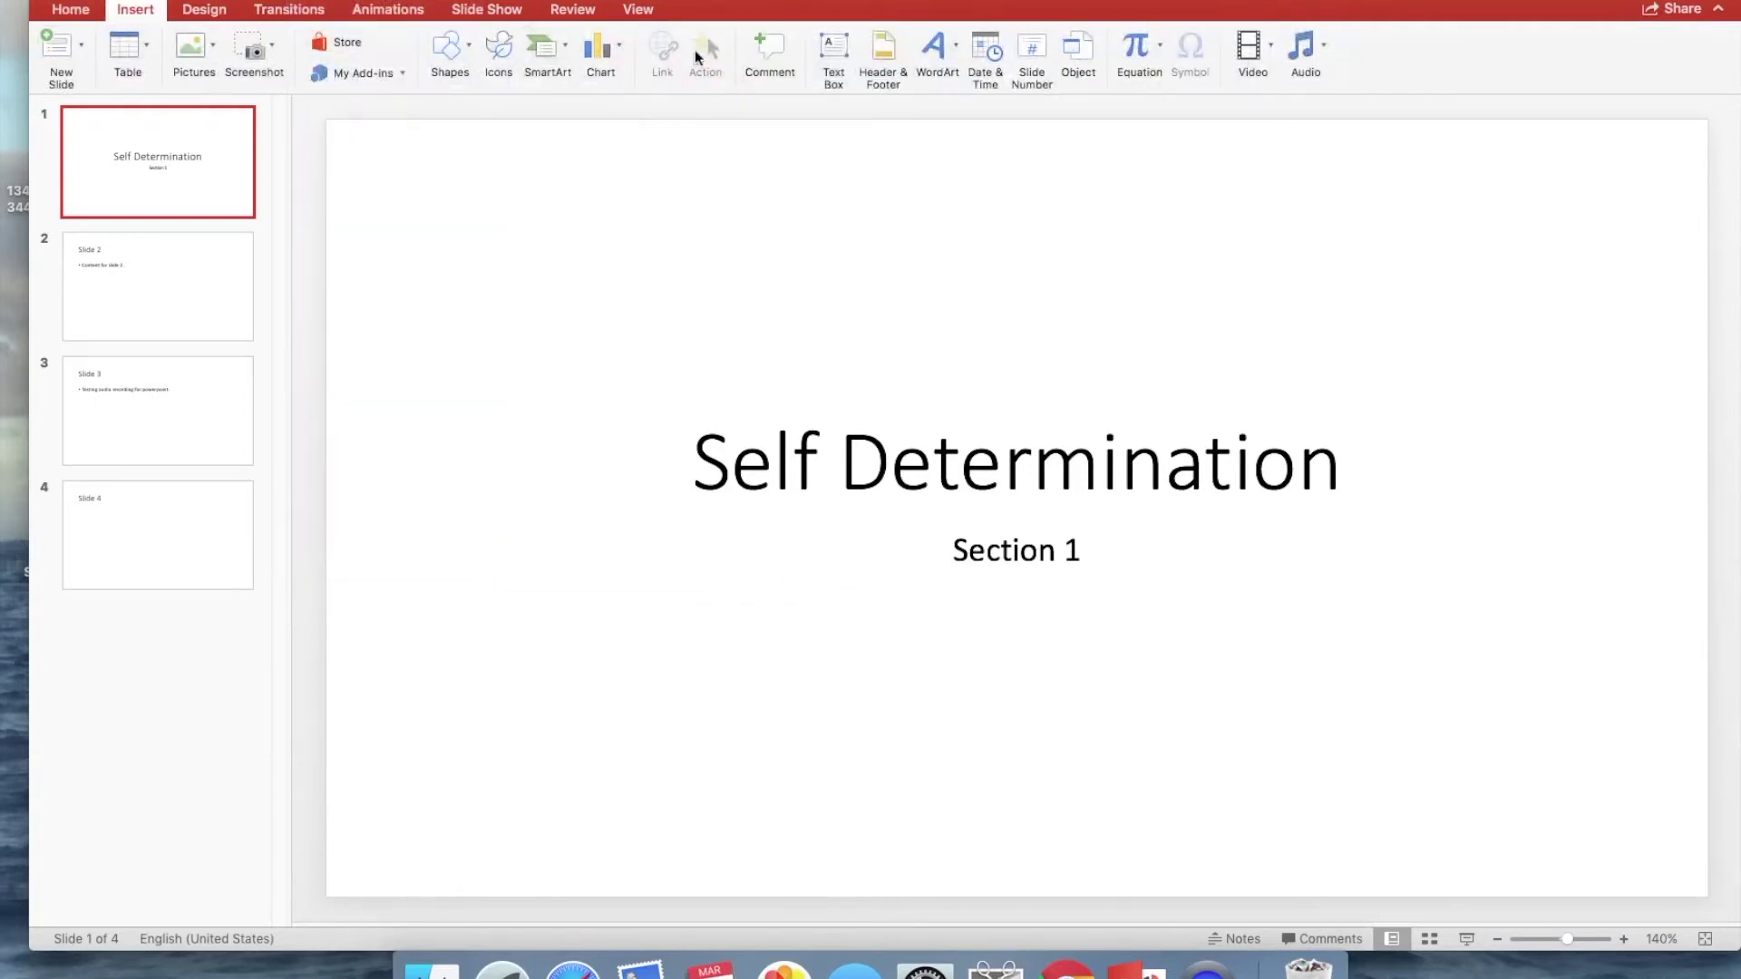
left_click(1320, 66)
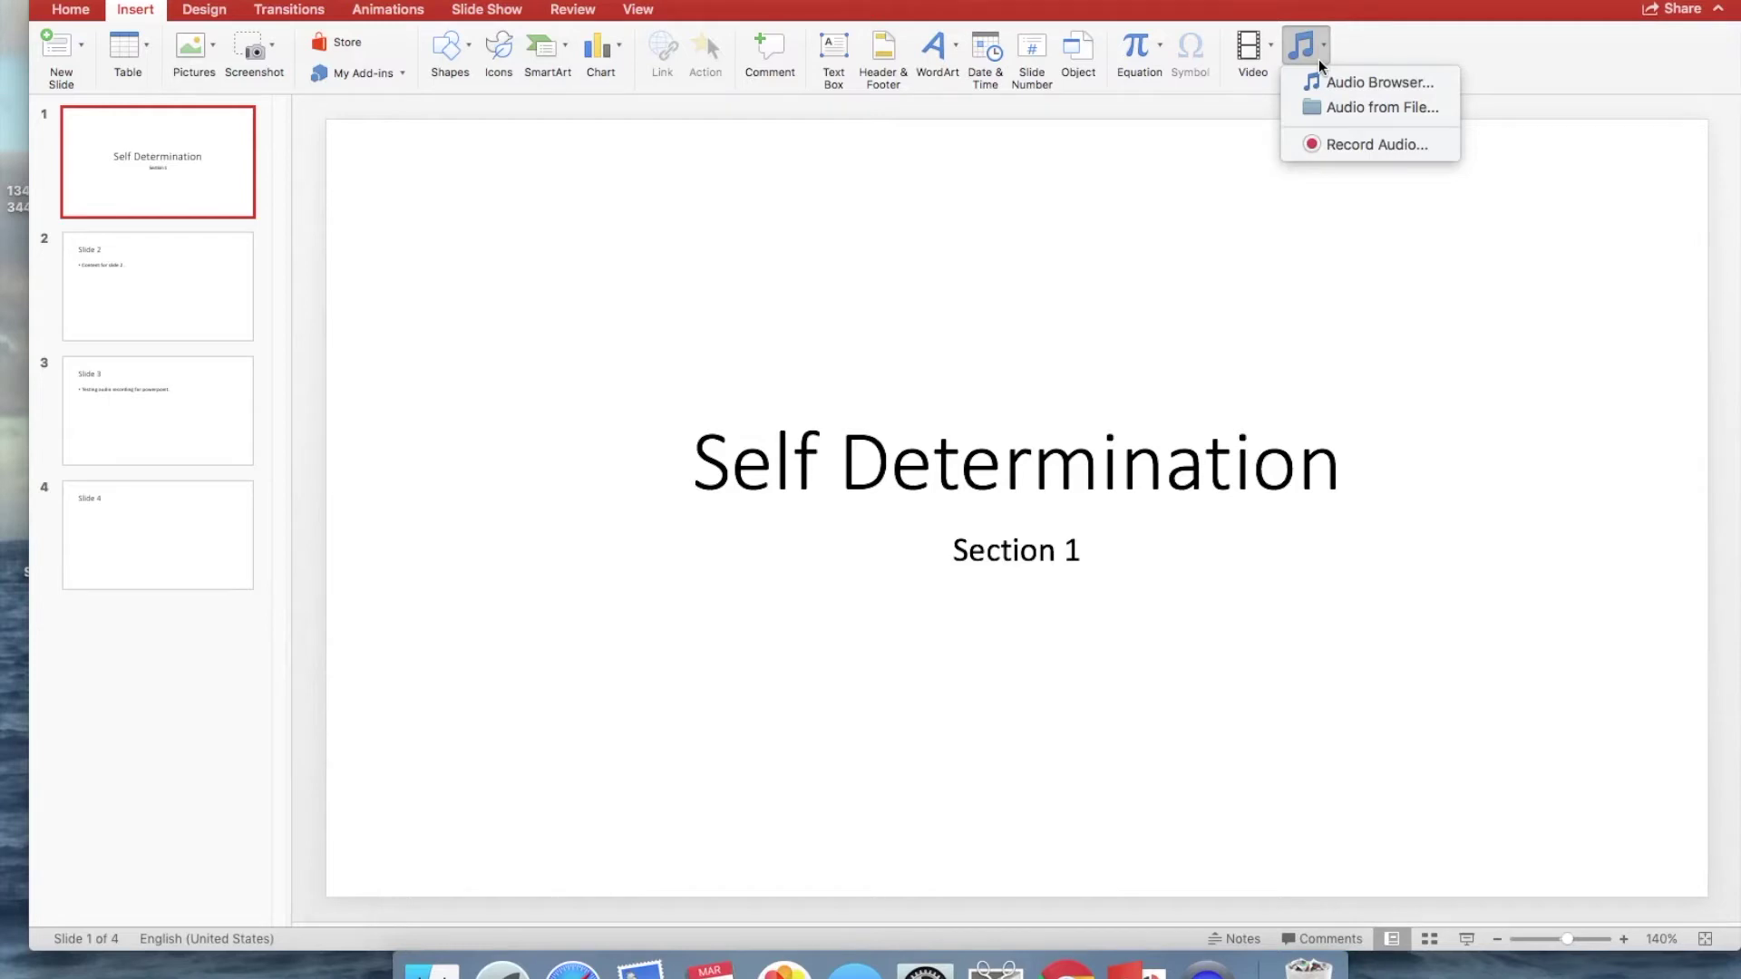
left_click(1337, 145)
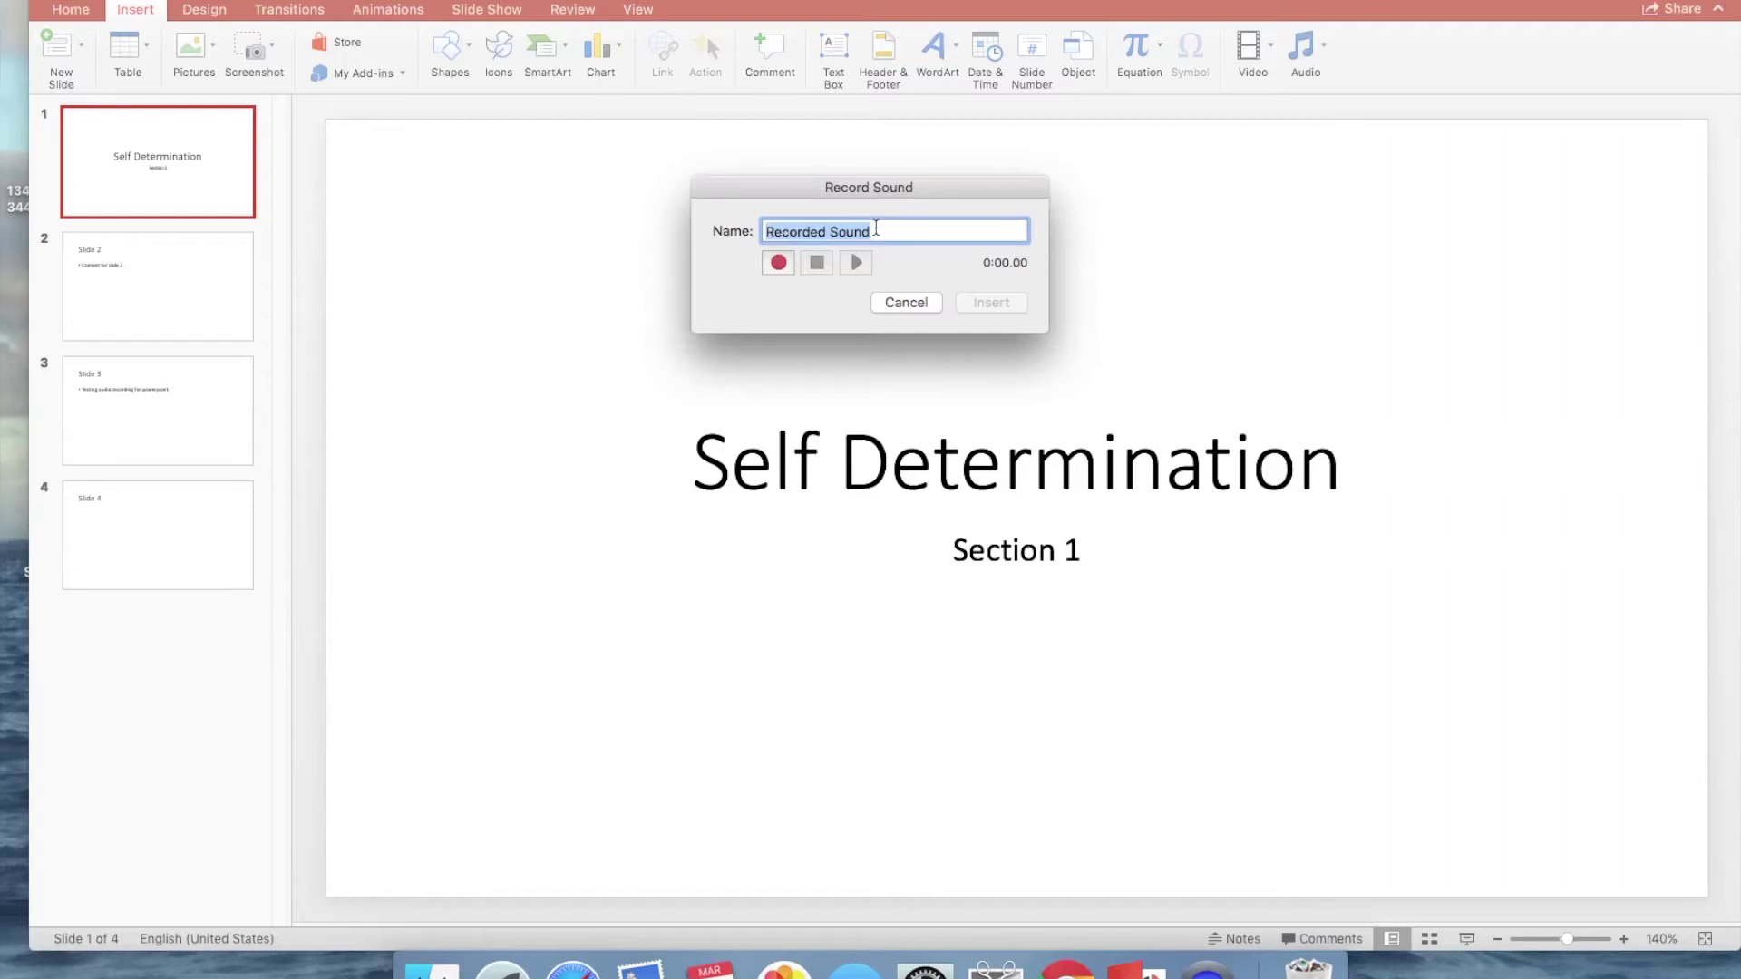
Record a clip named 'Title Slide', play it back, and insert it on the title slide
type("Ti")
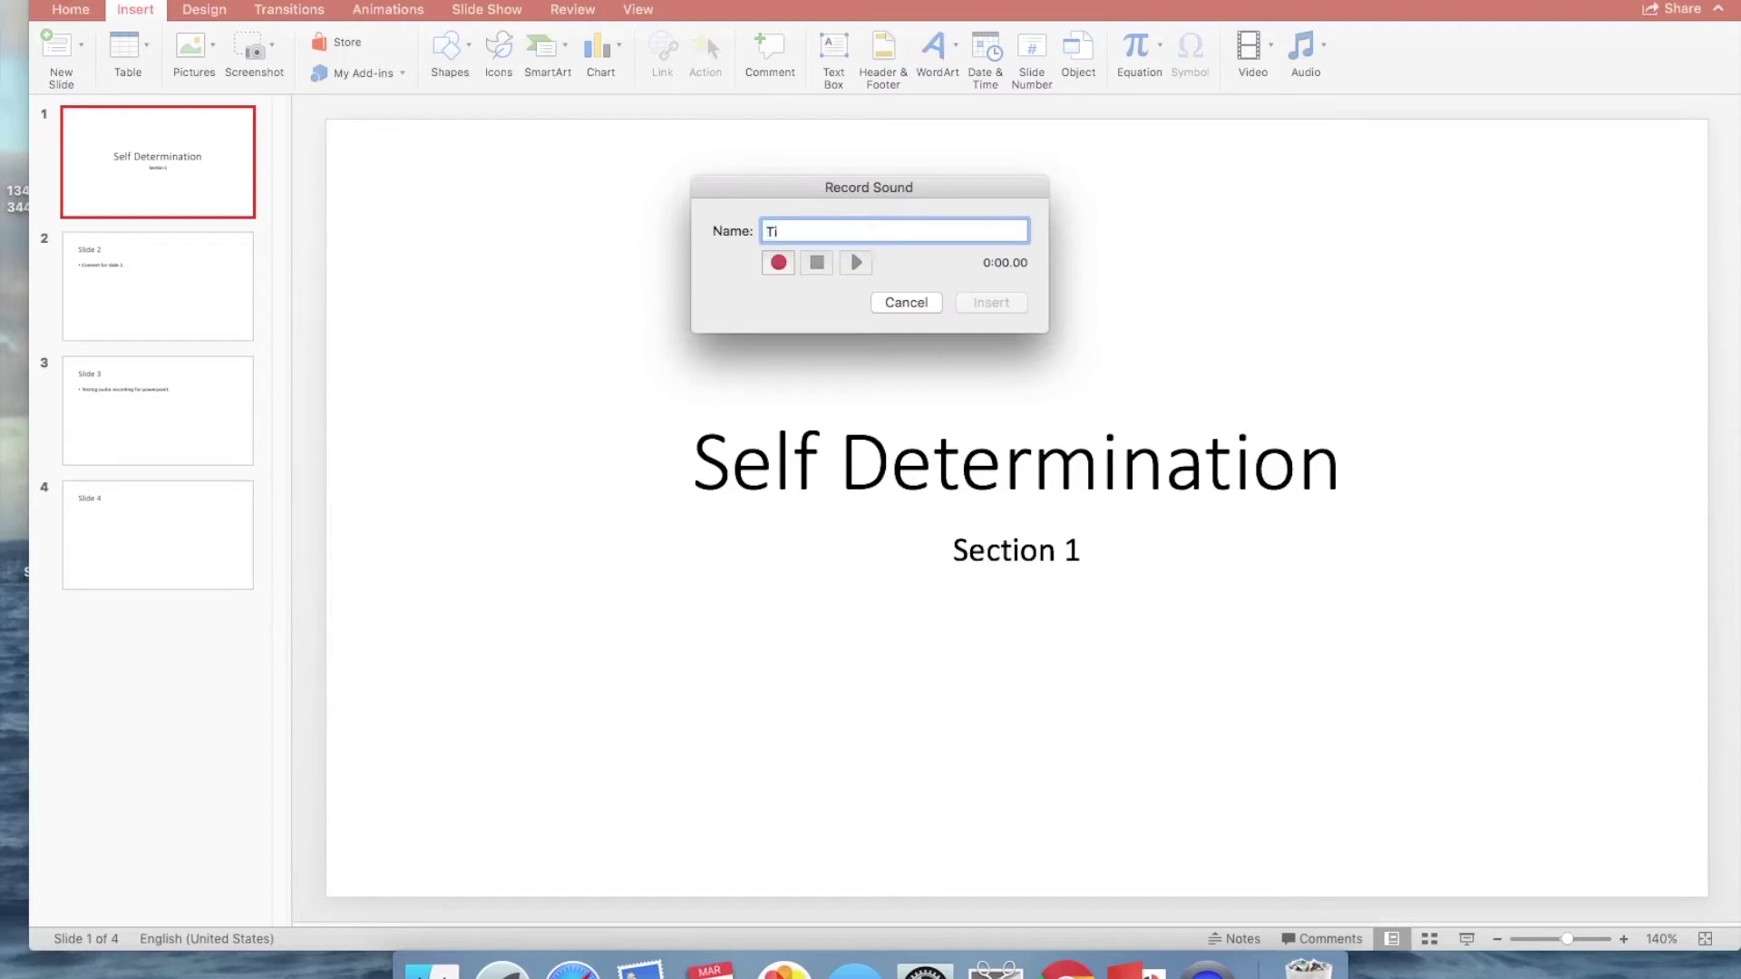
type("tle Slide")
left_click(787, 261)
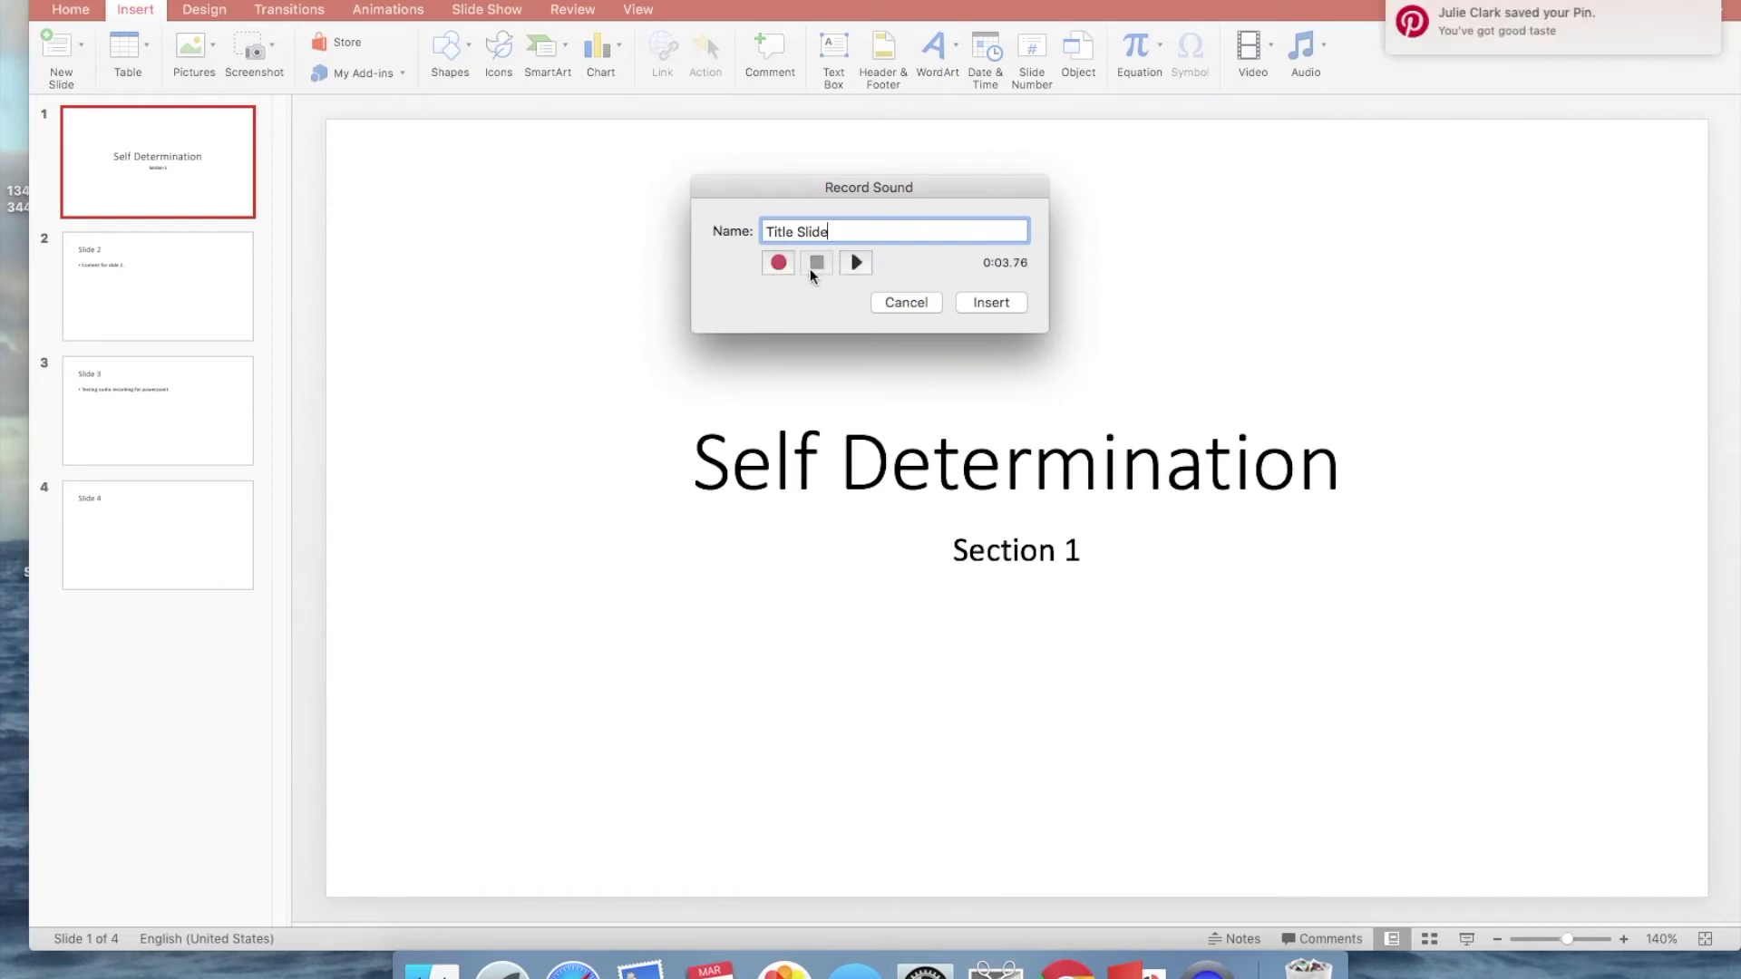
left_click(857, 263)
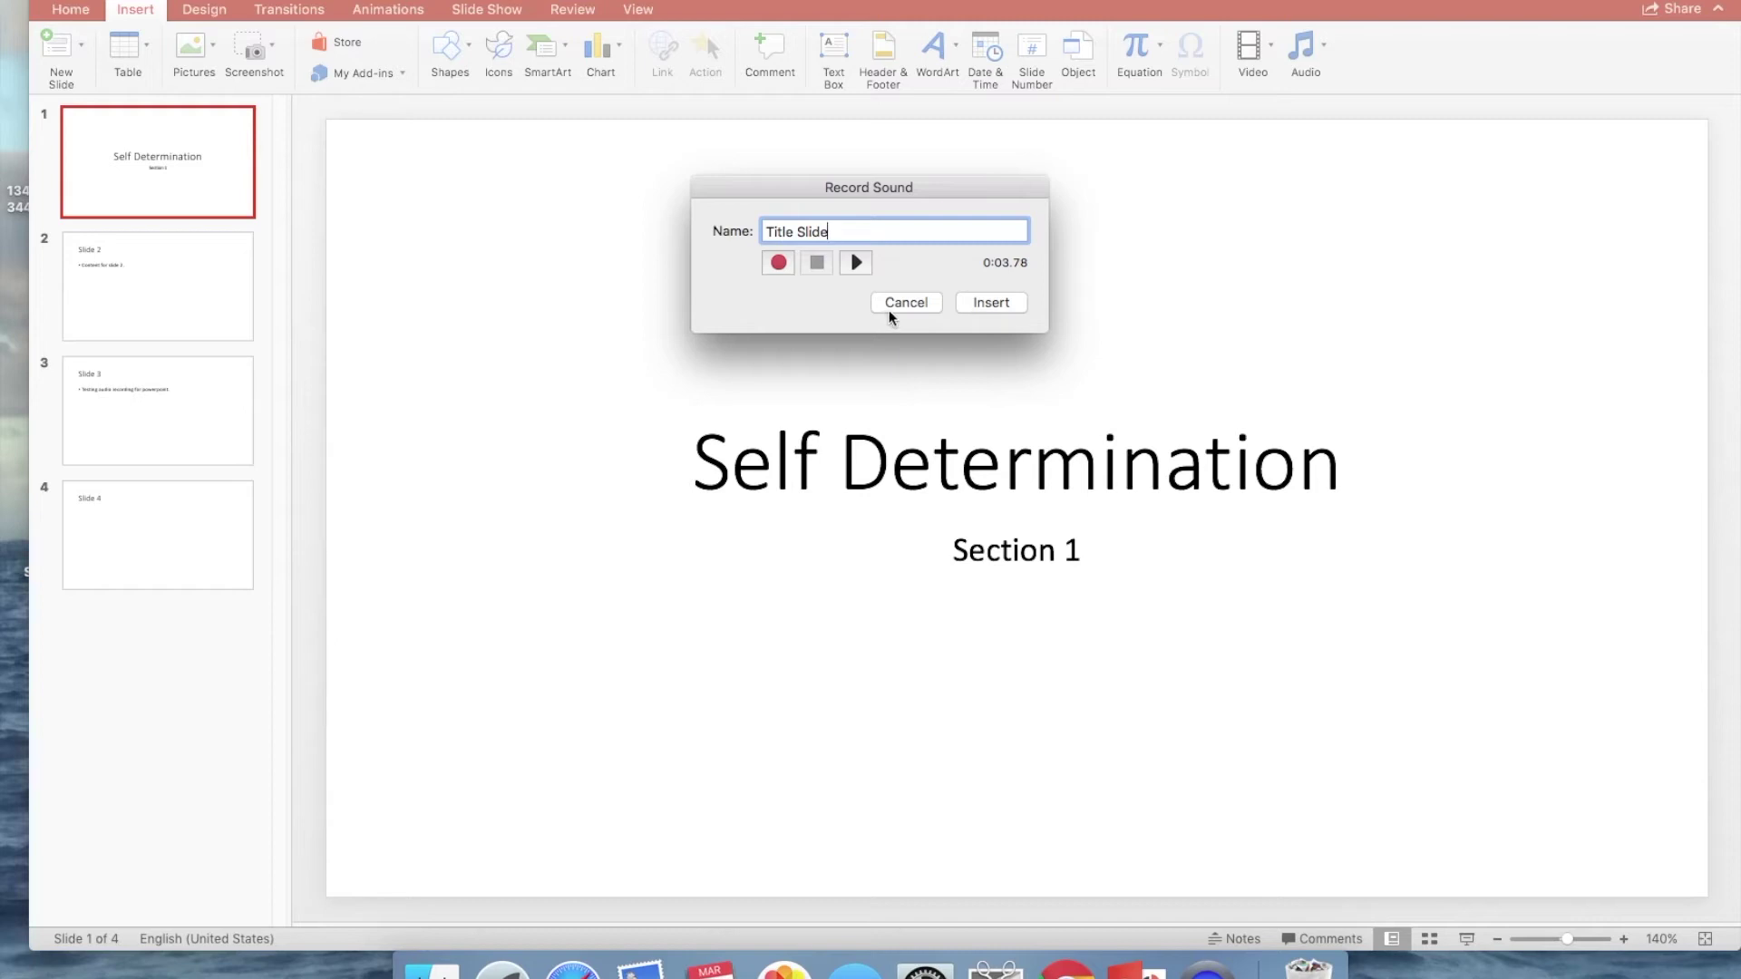
left_click(977, 305)
Record a 0:05.13 narration clip named 'Slide 2' and insert it on slide 2
left_click(209, 315)
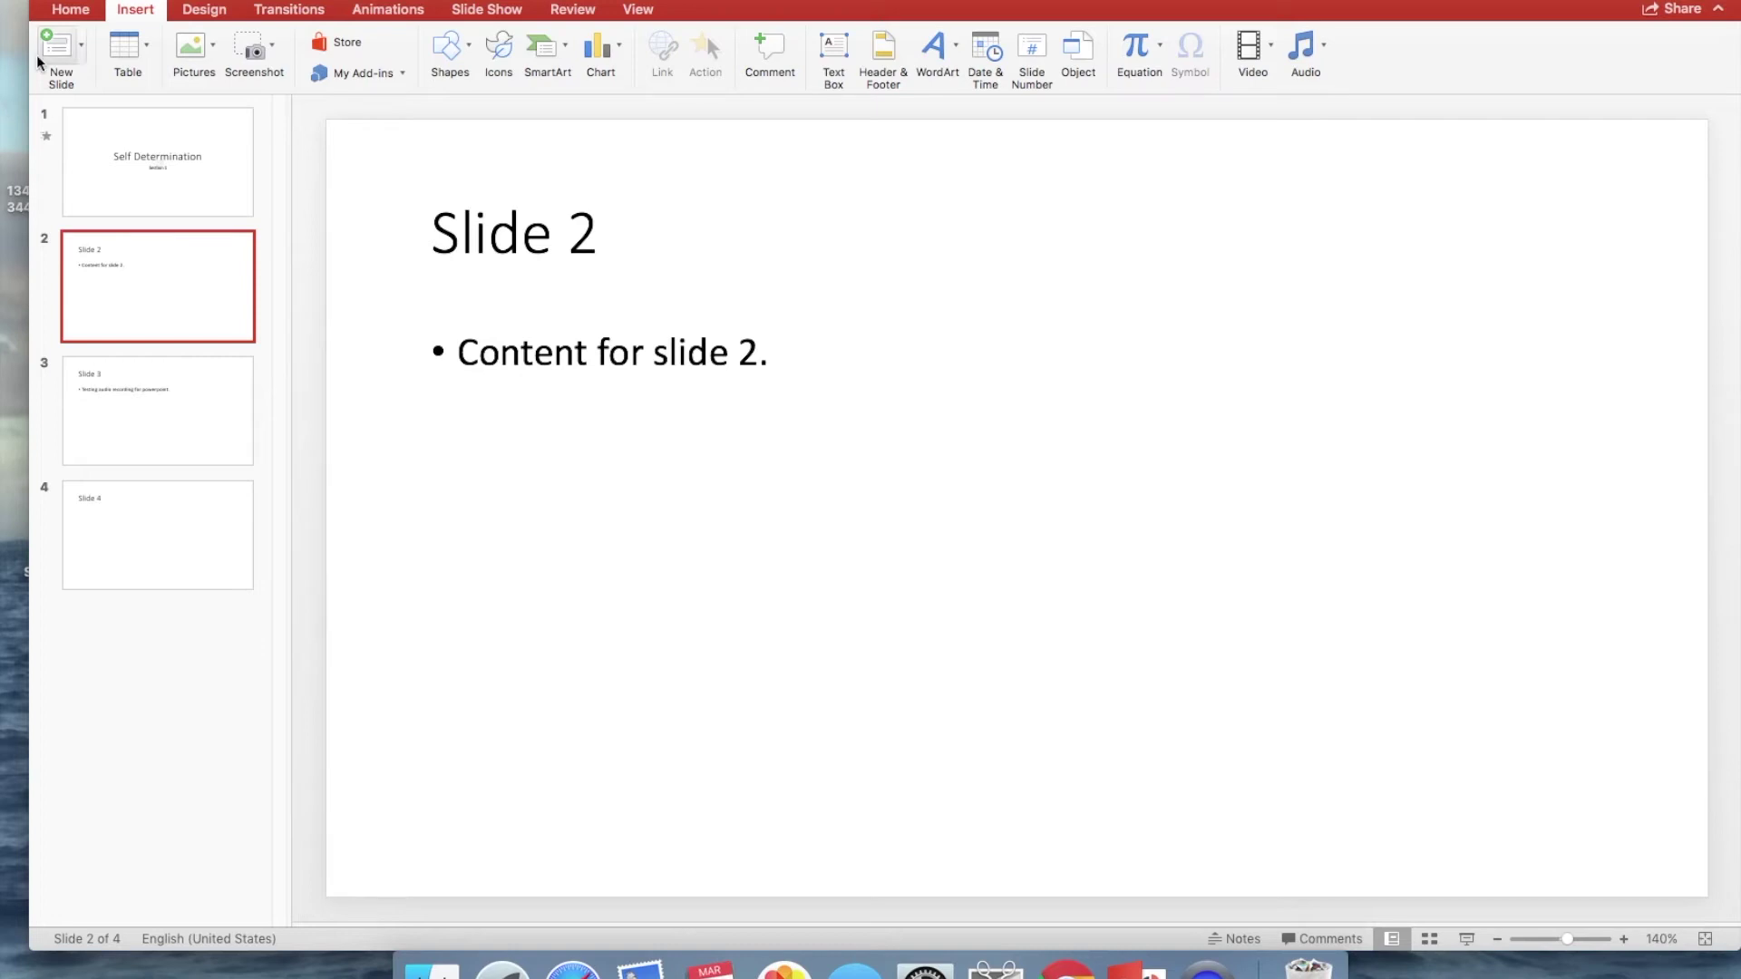
left_click(1312, 51)
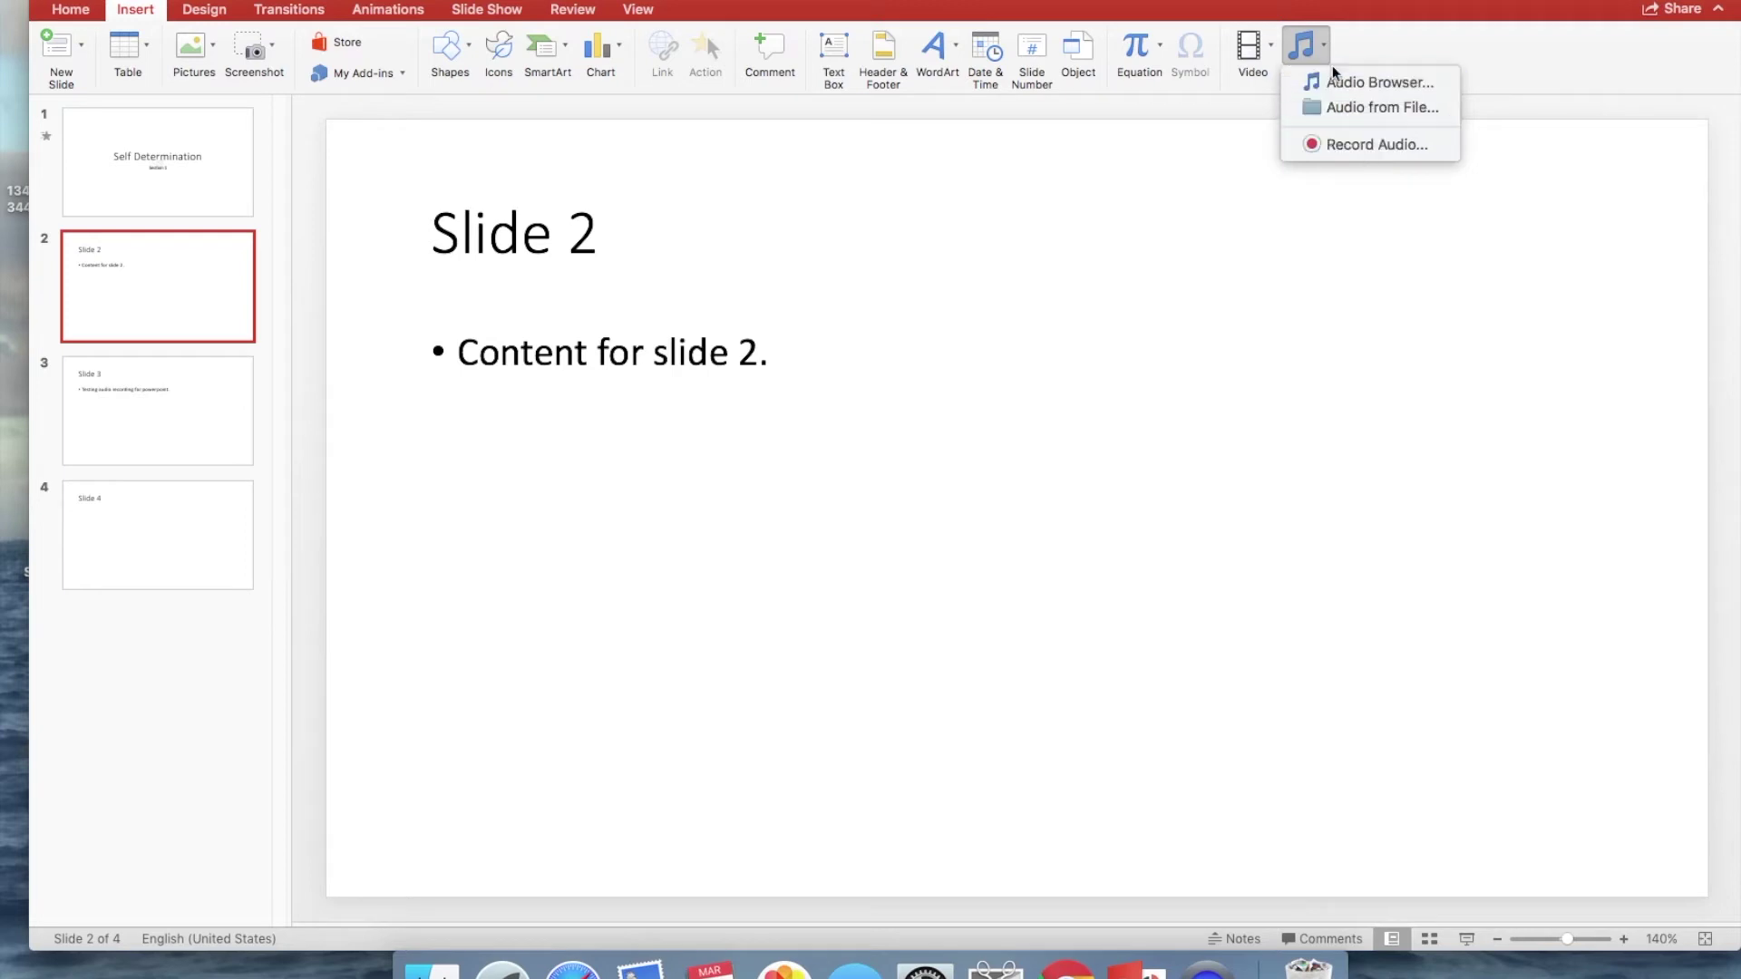
left_click(1341, 145)
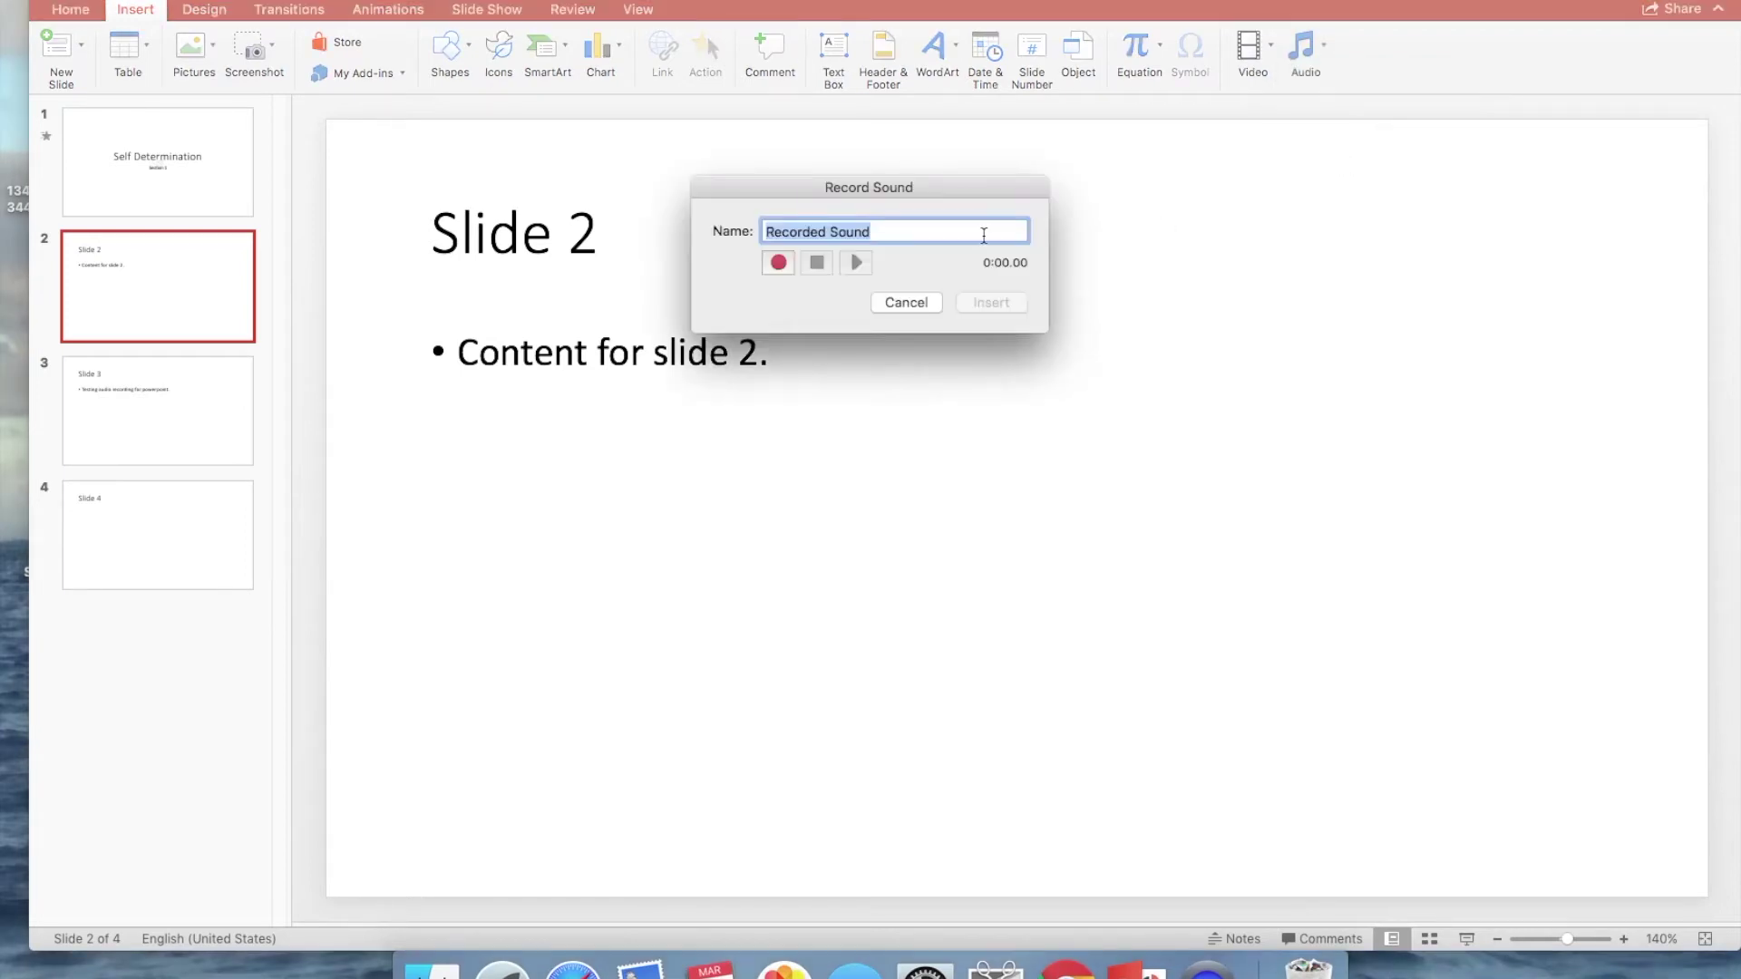
type("Slide ")
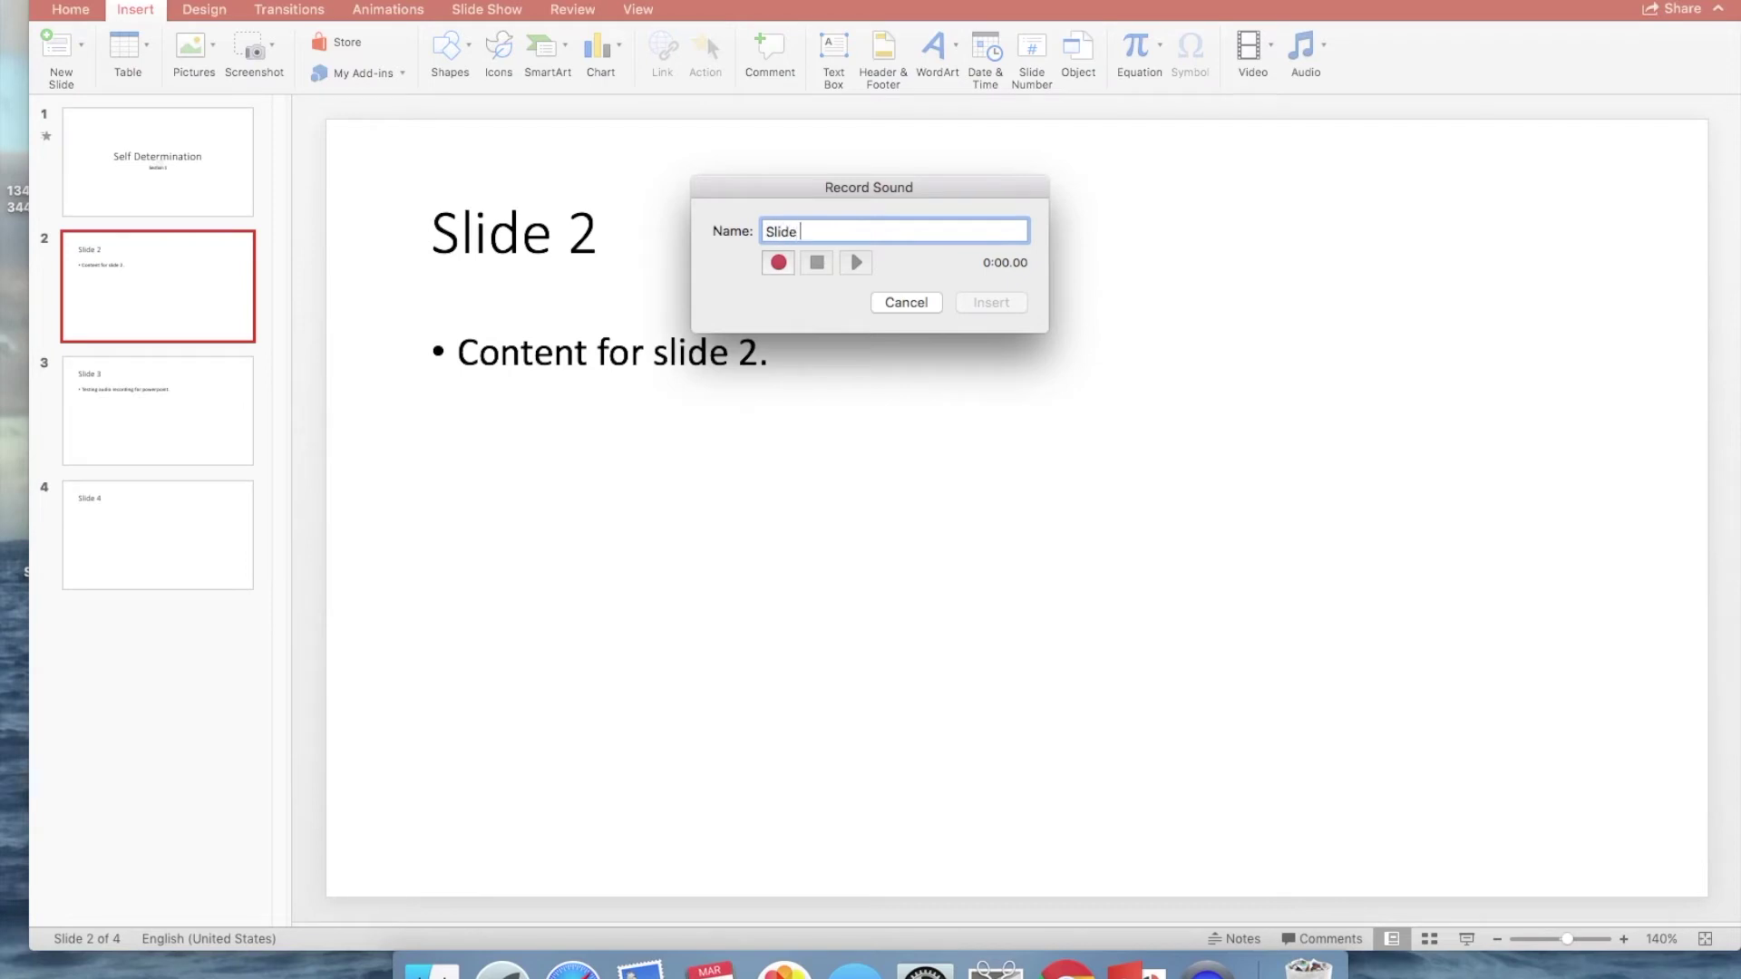
type("2")
left_click(780, 262)
left_click(825, 269)
left_click(971, 302)
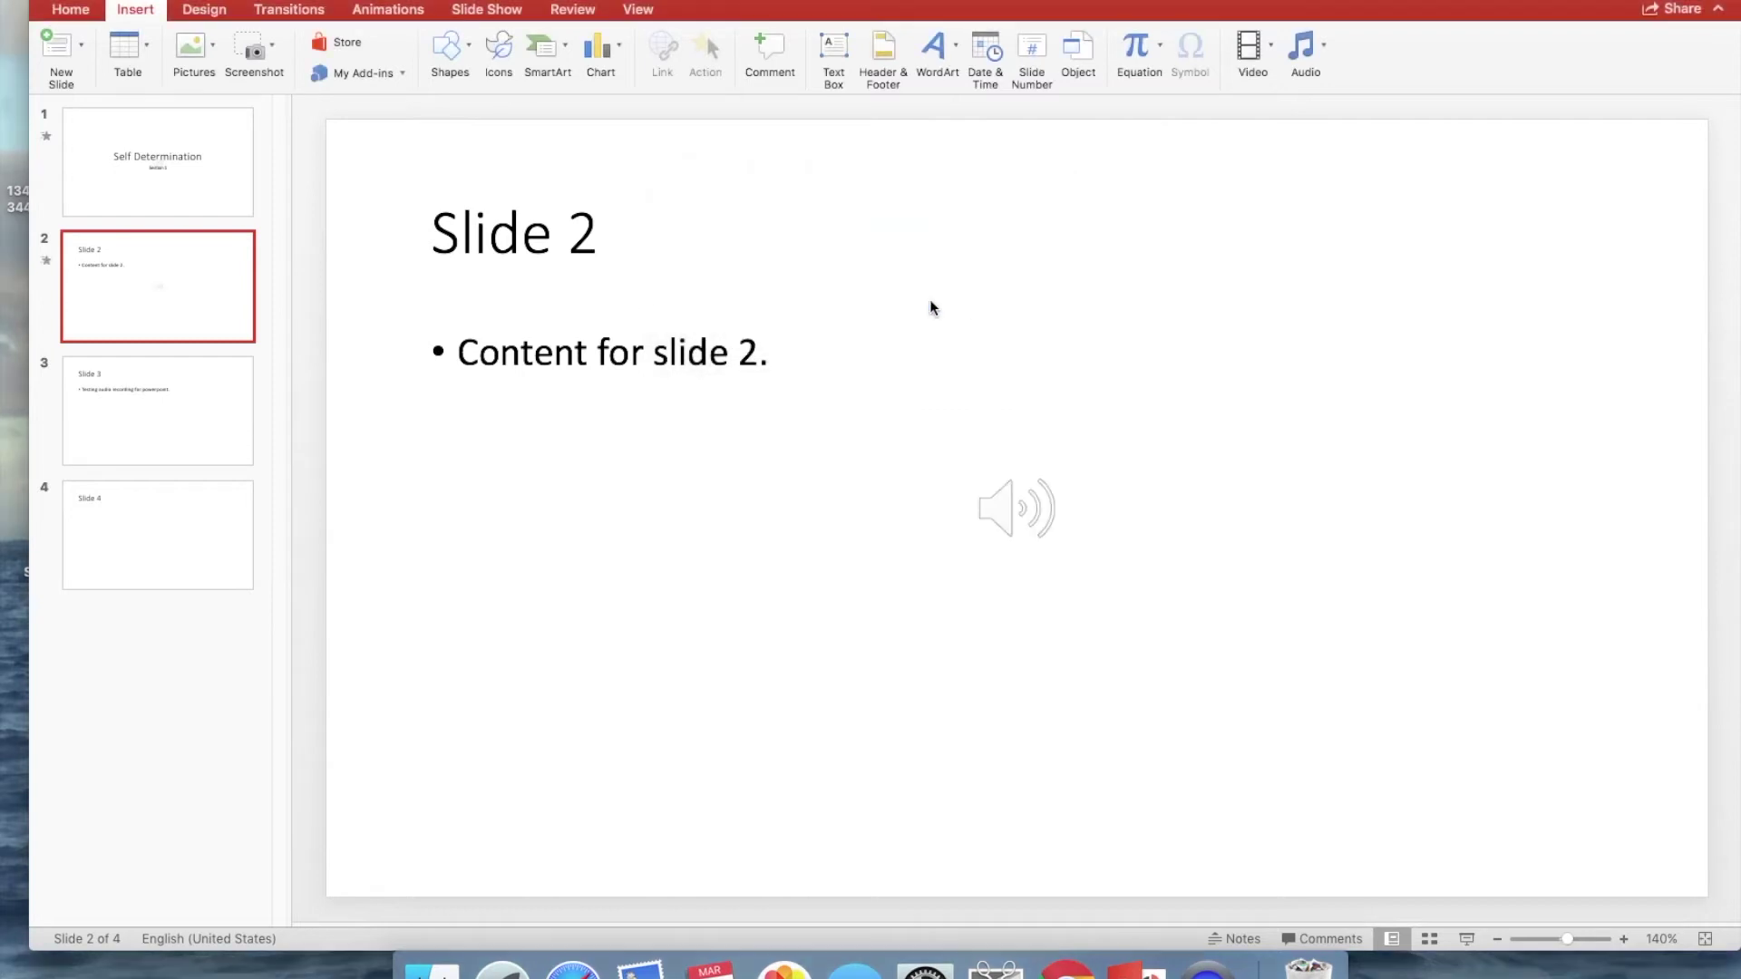
left_click(194, 415)
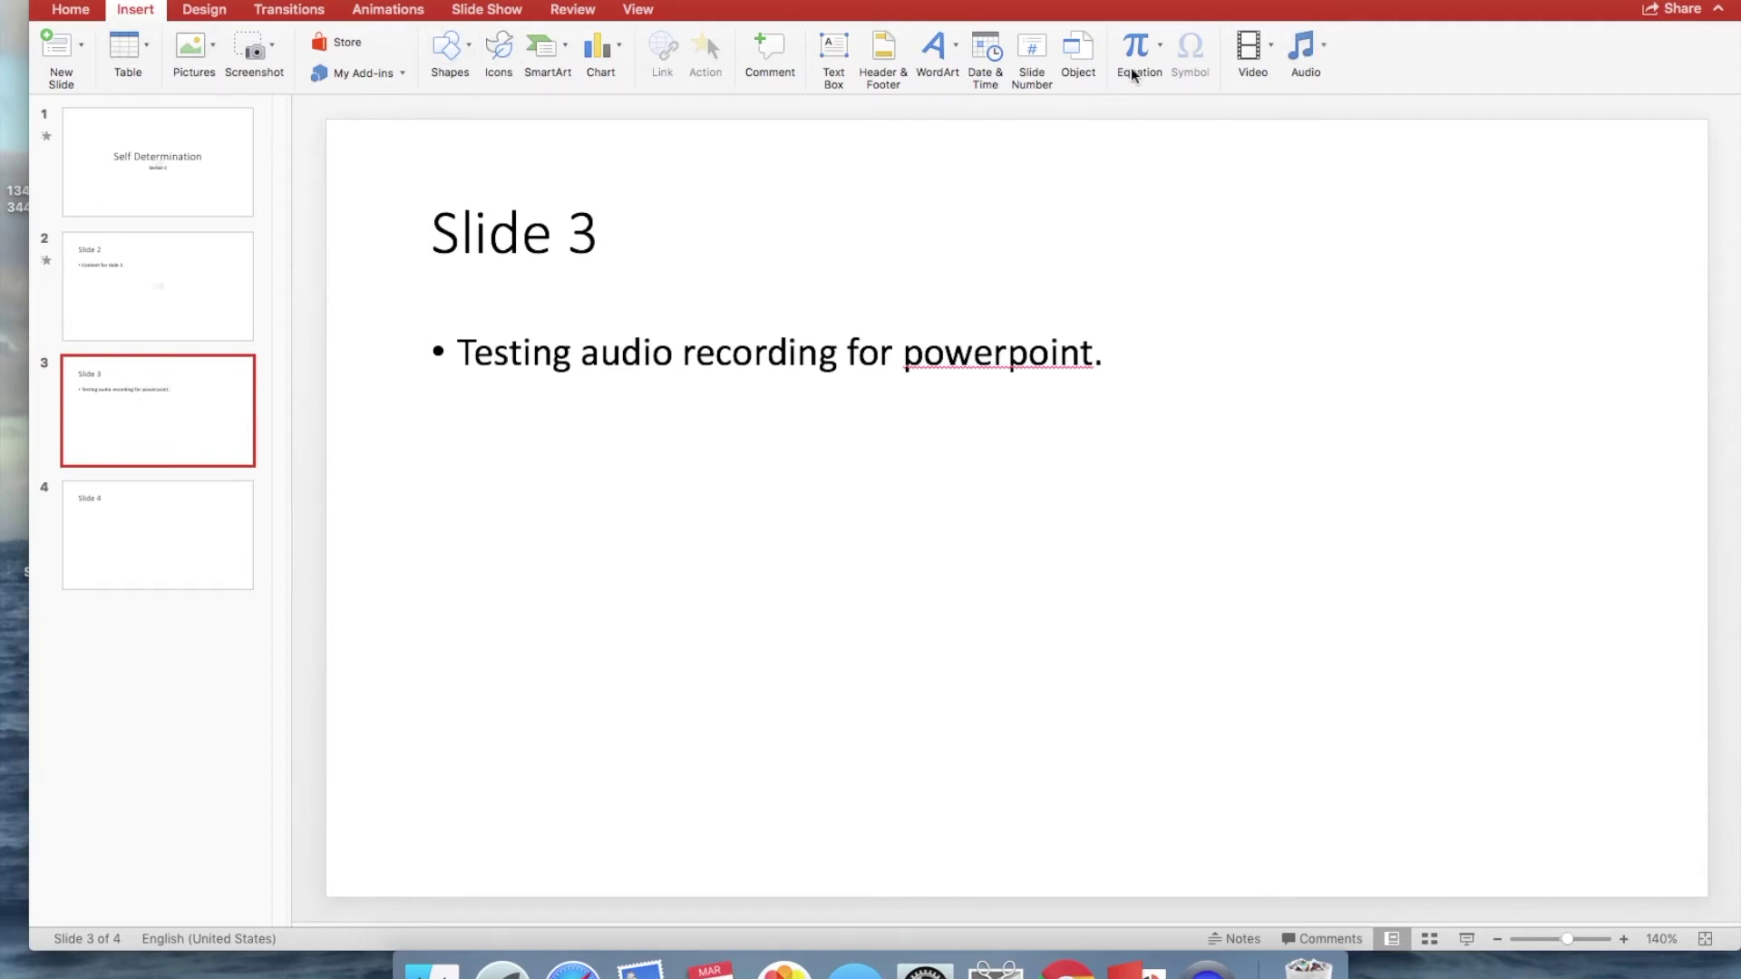
Record a 0:05.15 narration clip named 'Slide 3' and insert it on slide 3
left_click(1306, 46)
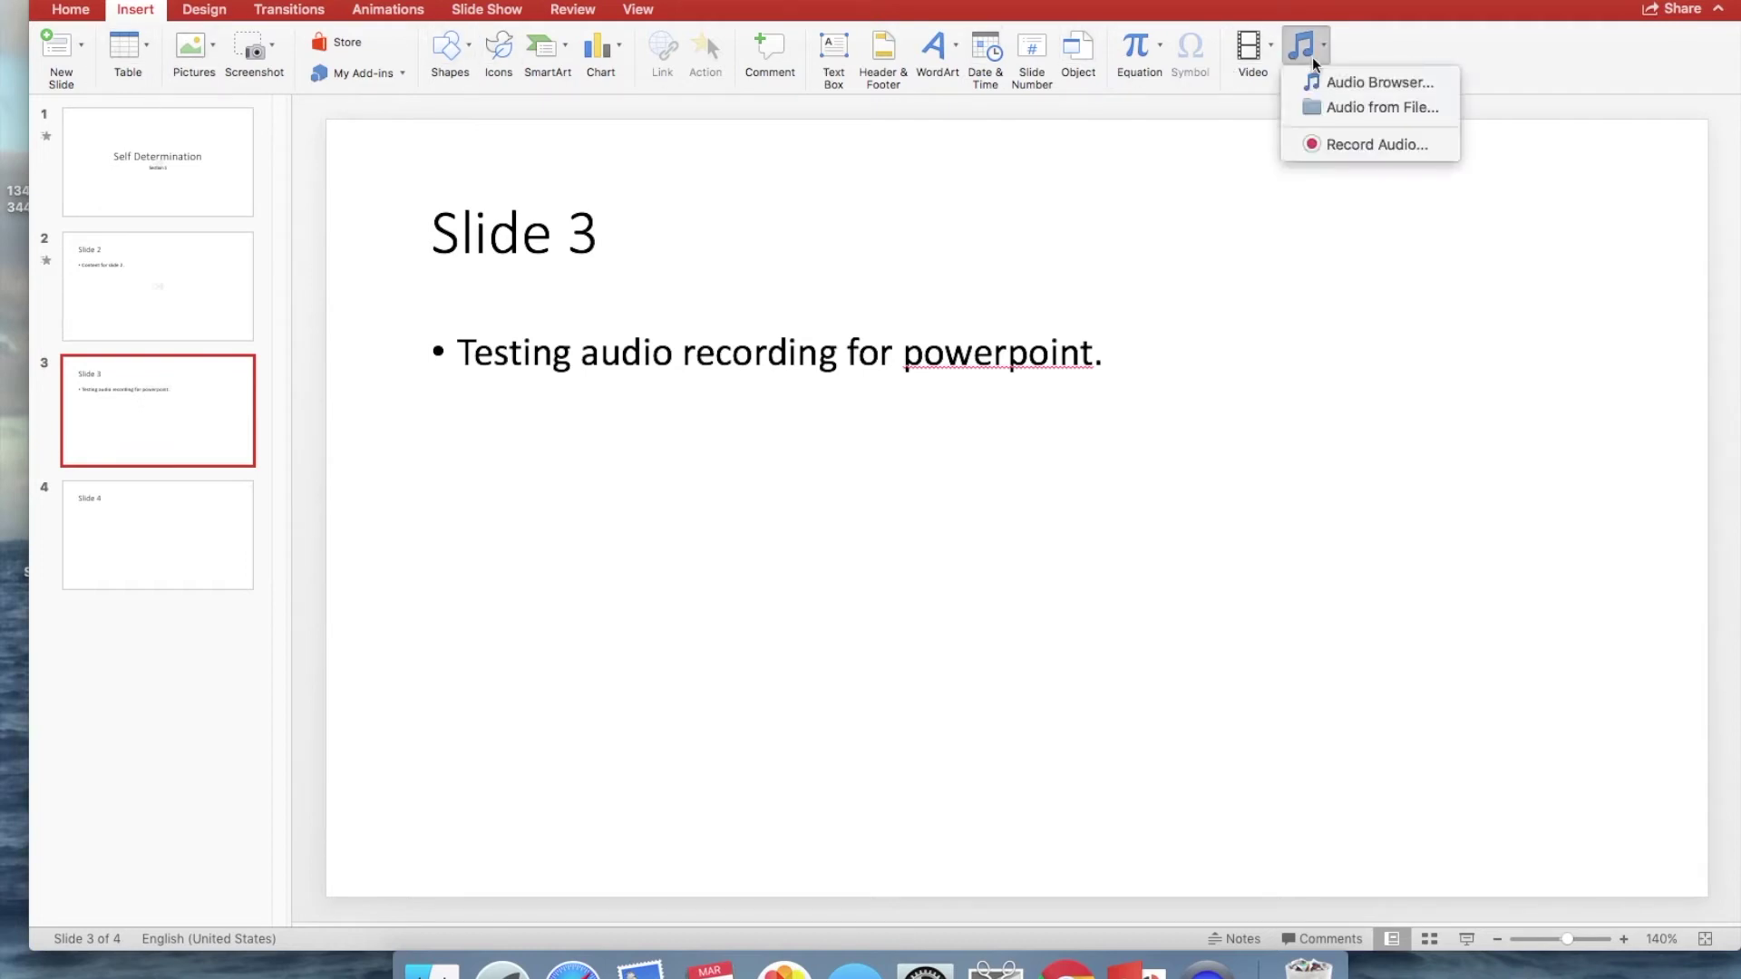
left_click(1349, 145)
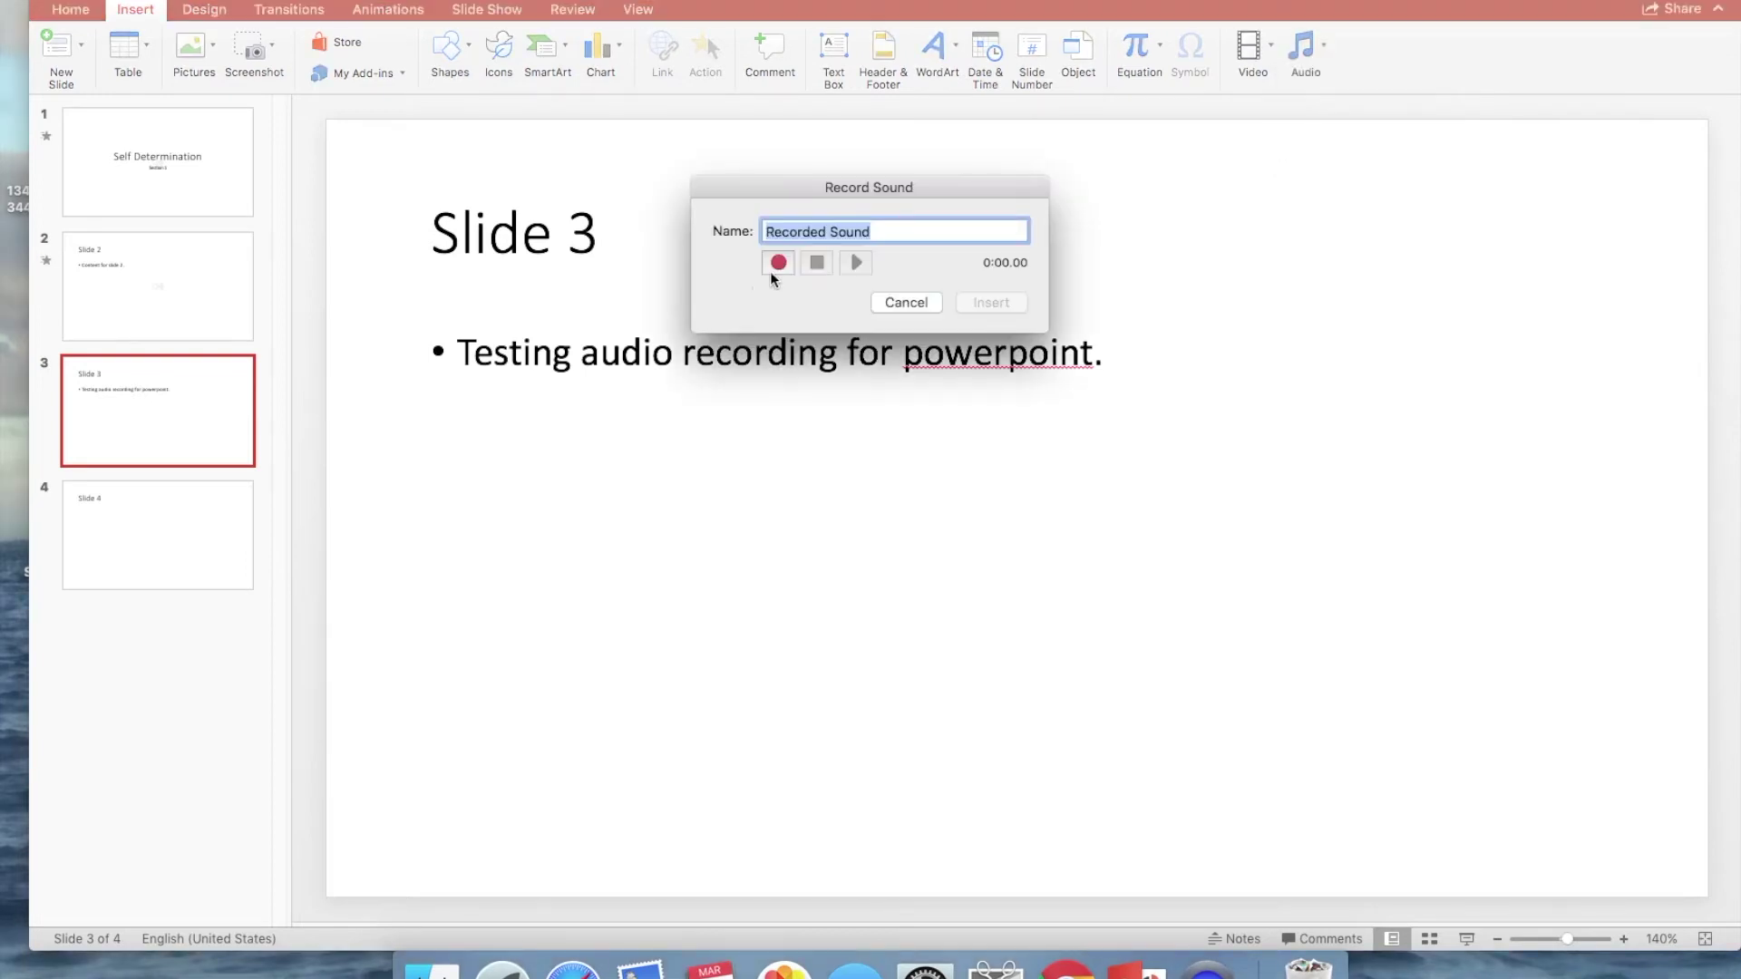
type("Slide 3")
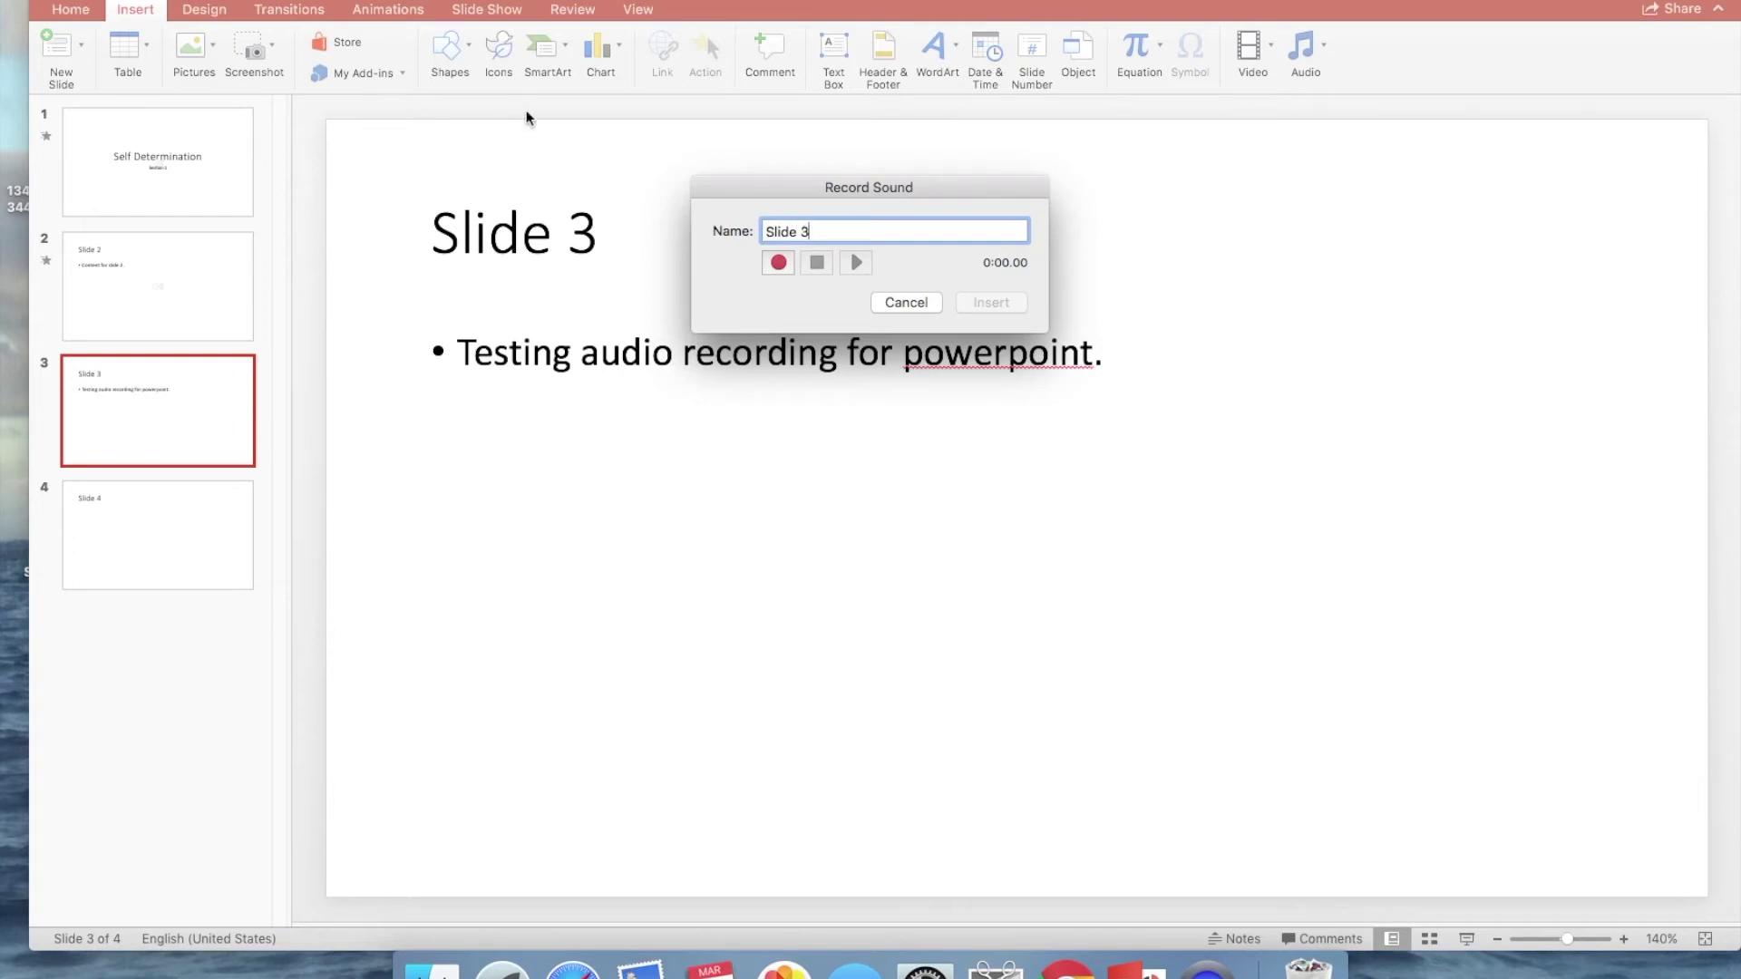
left_click(769, 271)
left_click(827, 267)
left_click(983, 302)
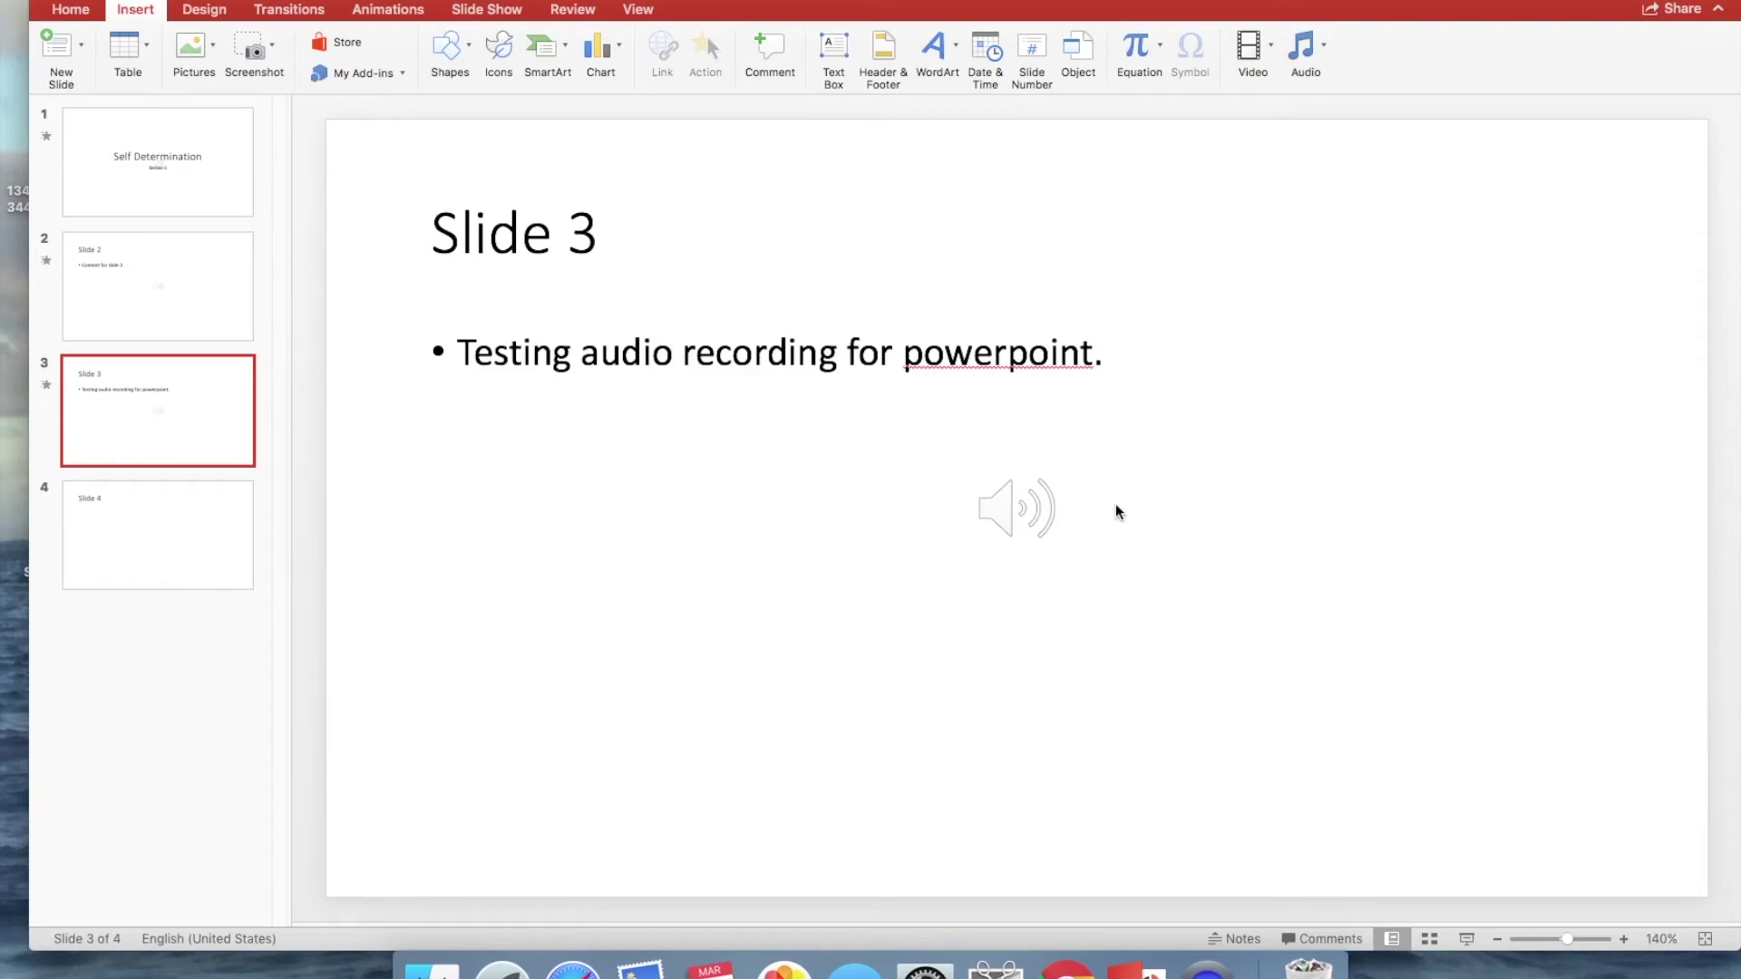
Record a narration clip named 'Slide 4' and insert it on slide 4
left_click(173, 540)
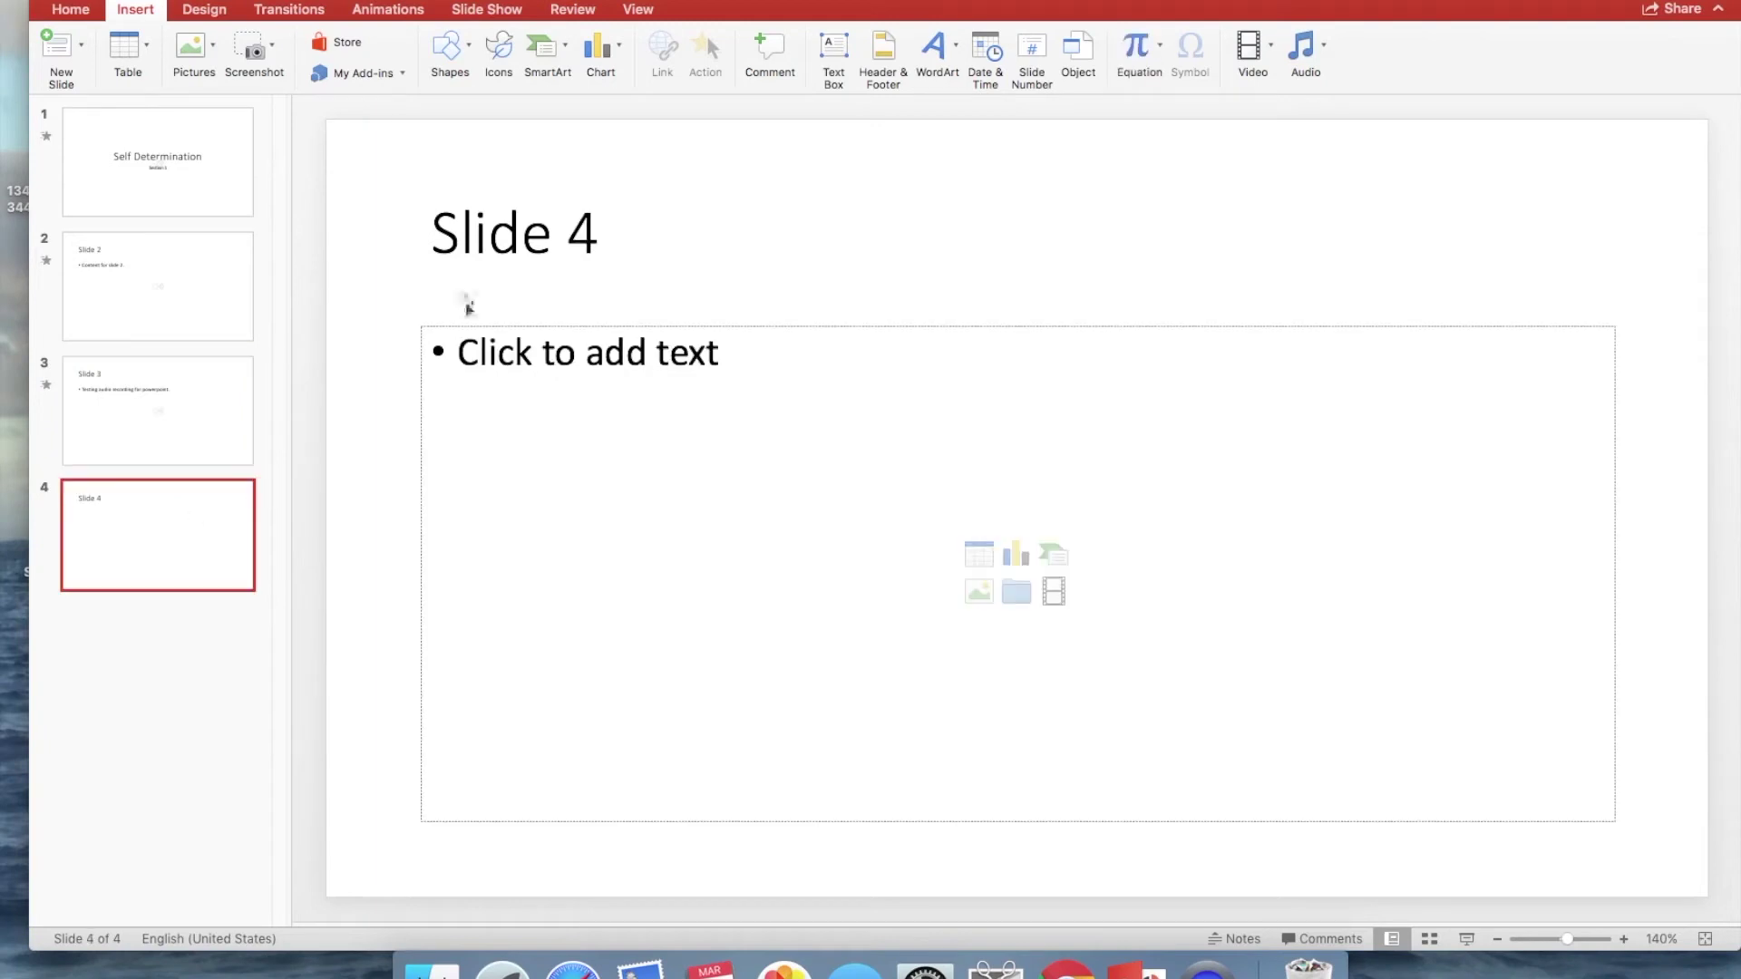
left_click(1304, 50)
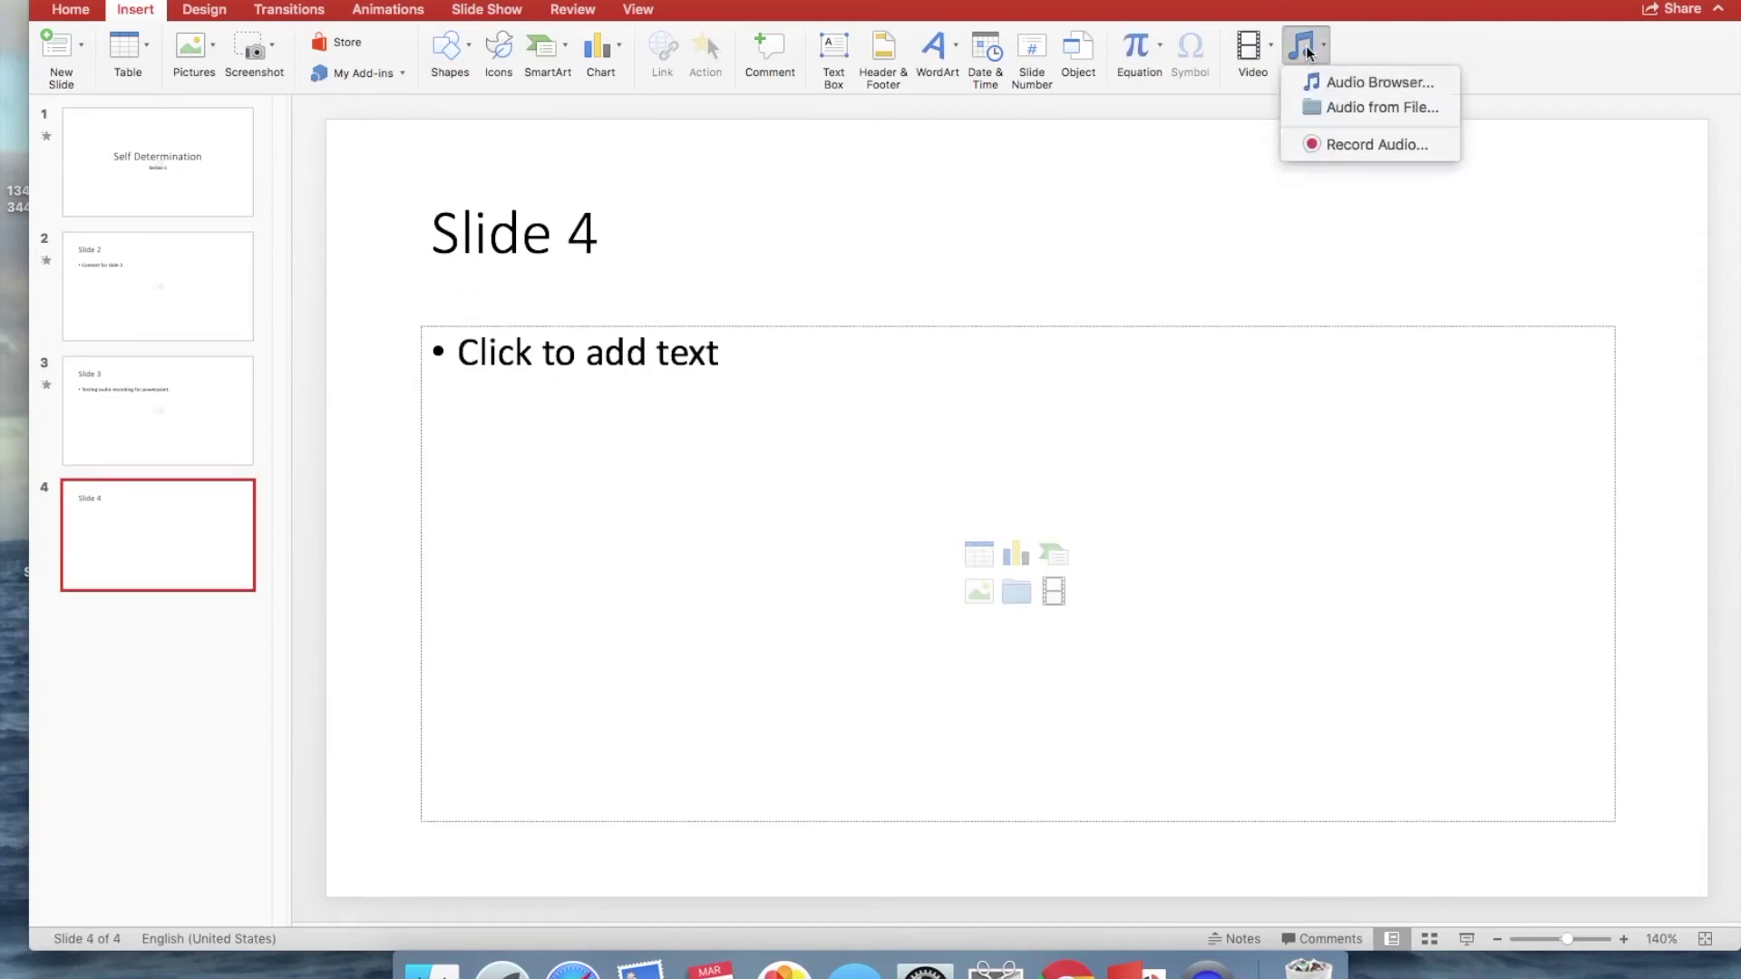
left_click(1335, 153)
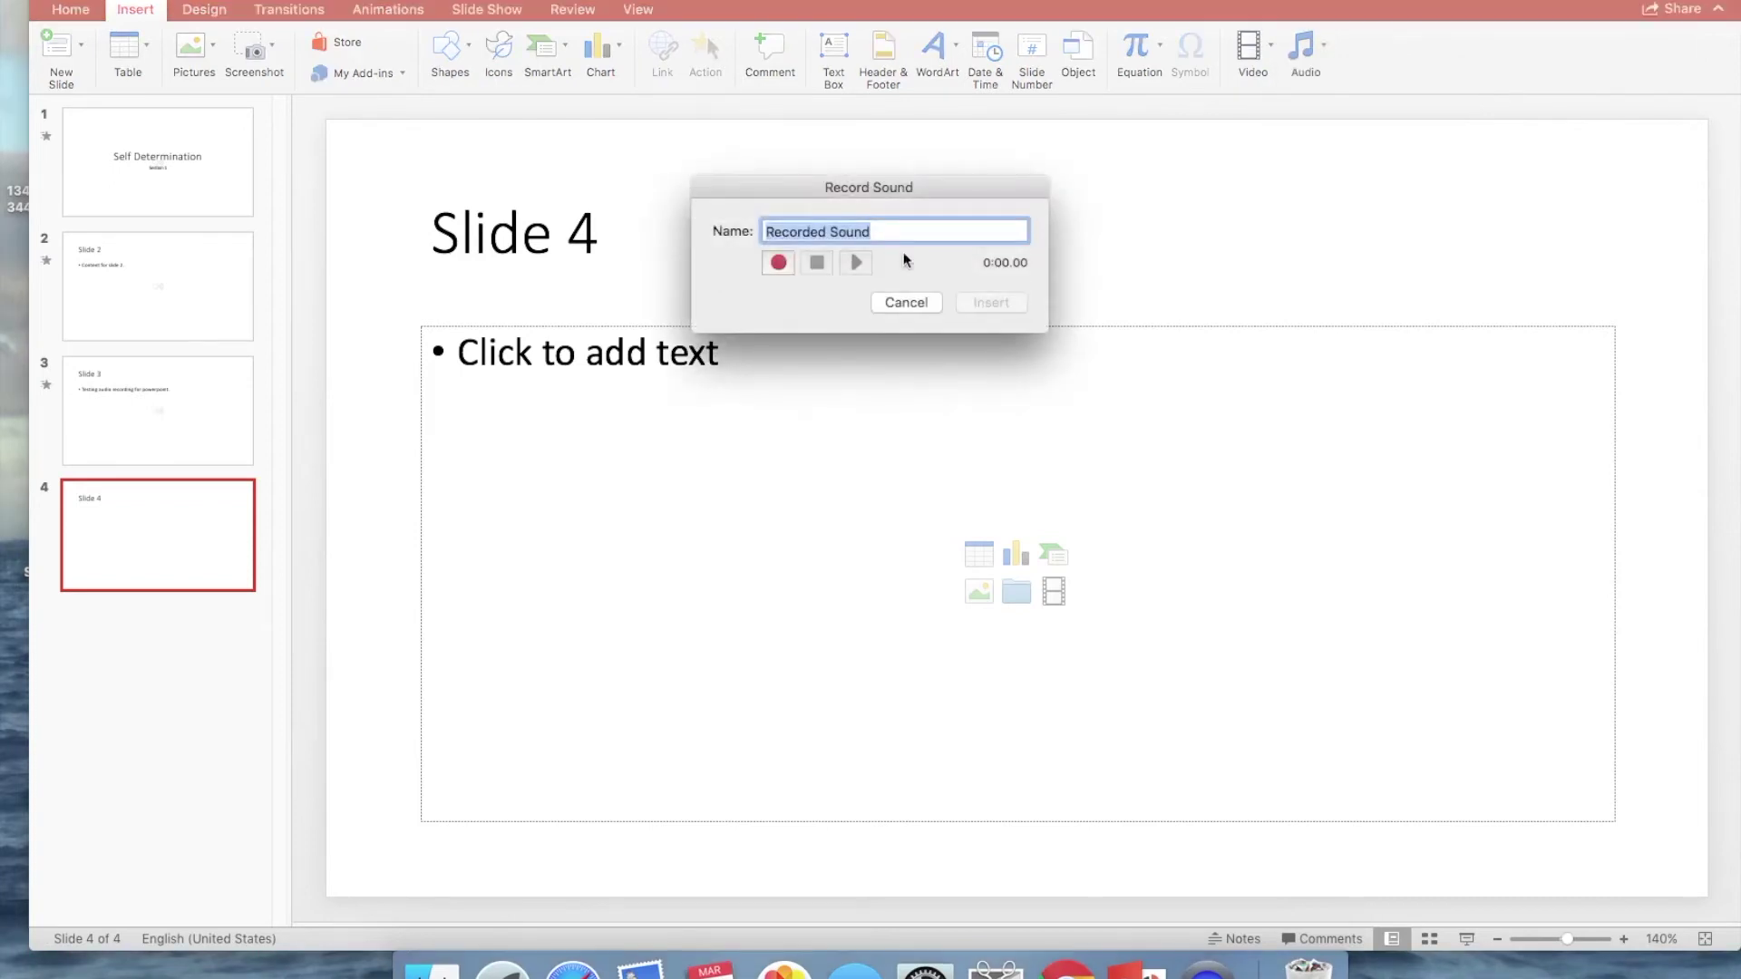
type("Slide 5")
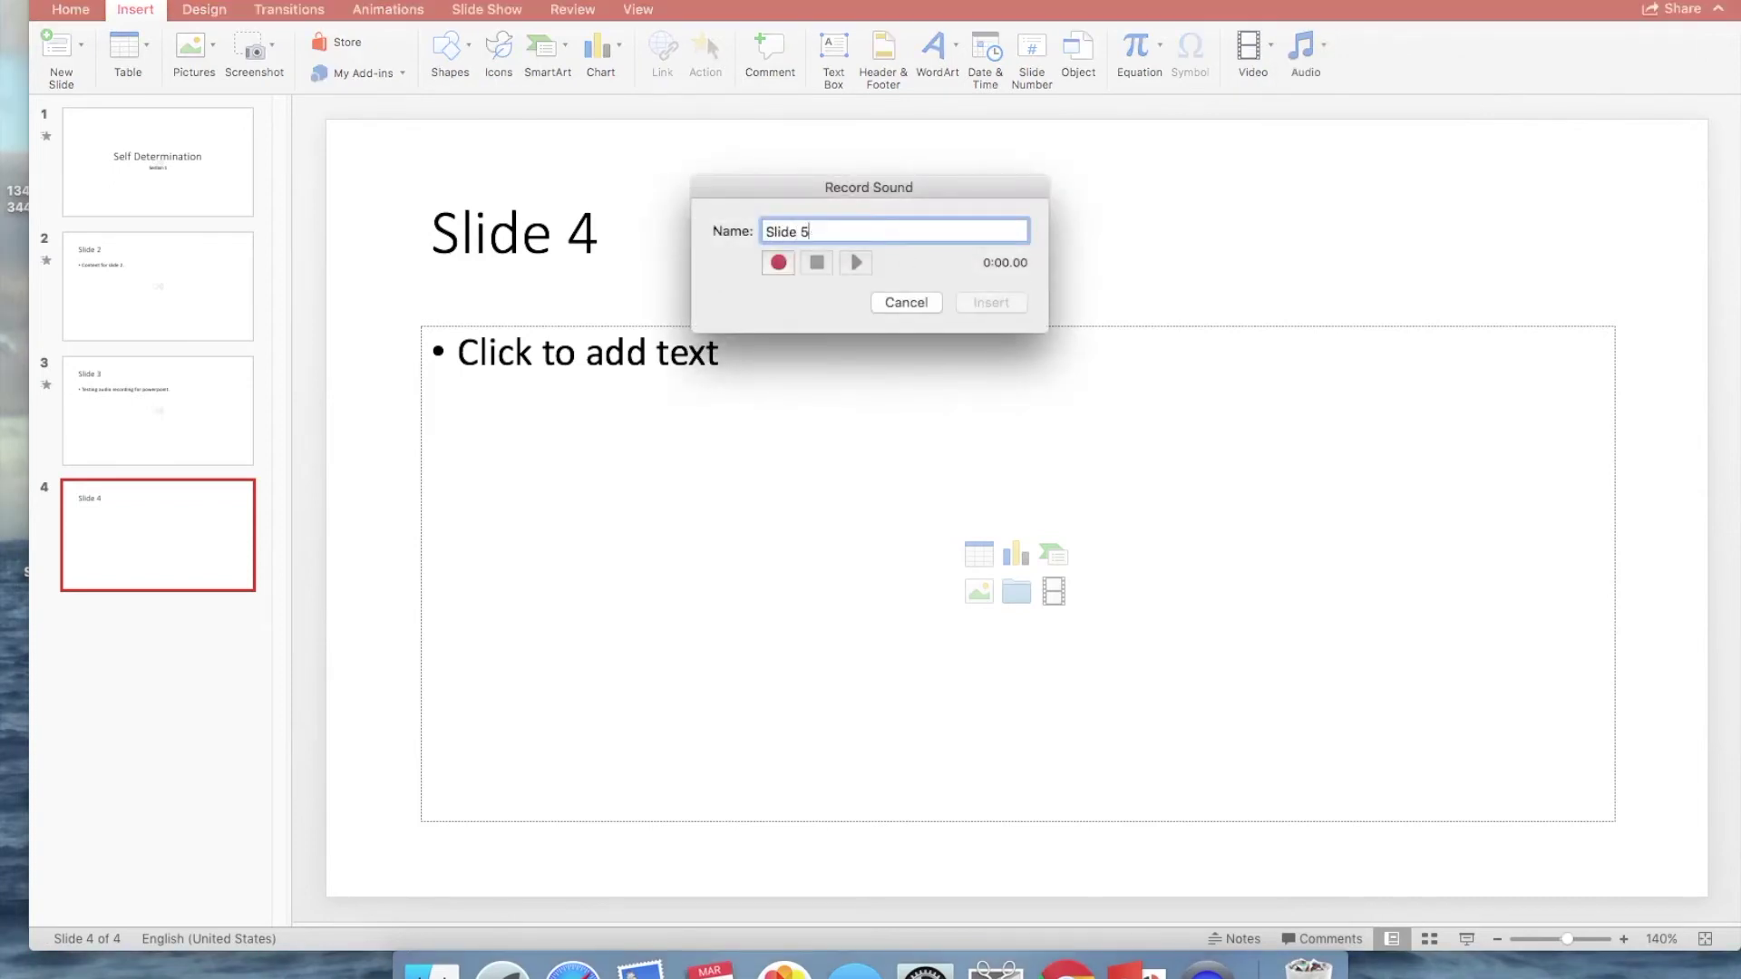
key("BackSpace")
type("4")
left_click(778, 262)
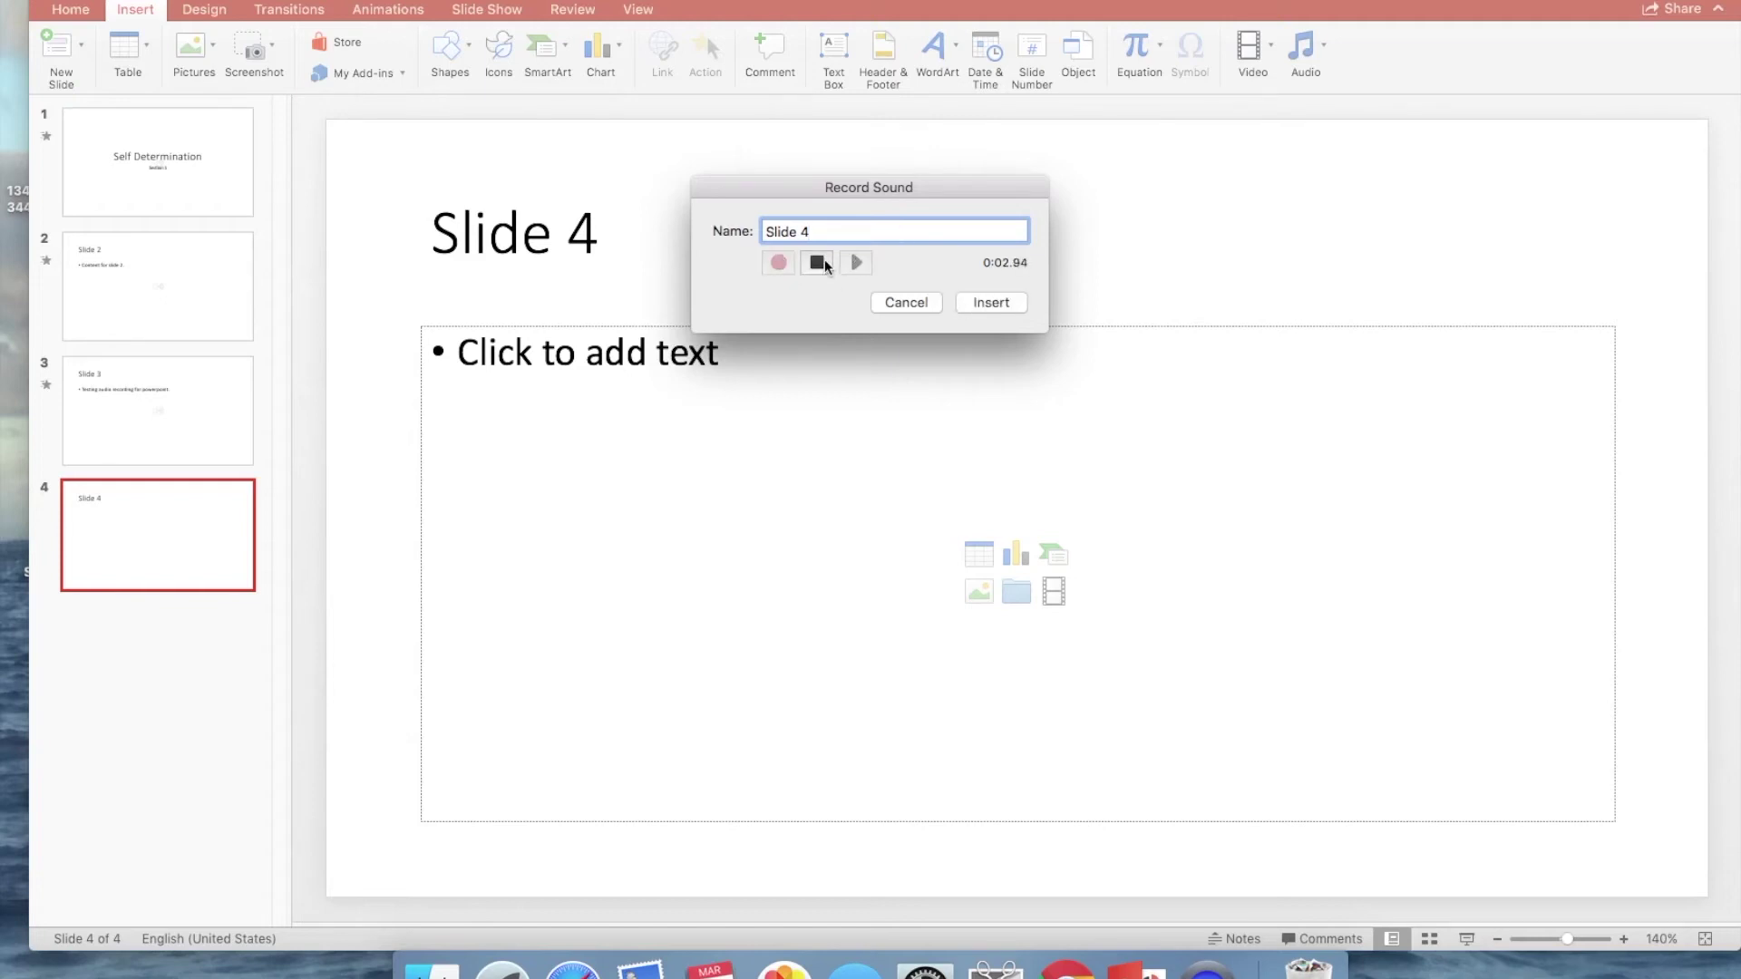
left_click(823, 264)
left_click(979, 303)
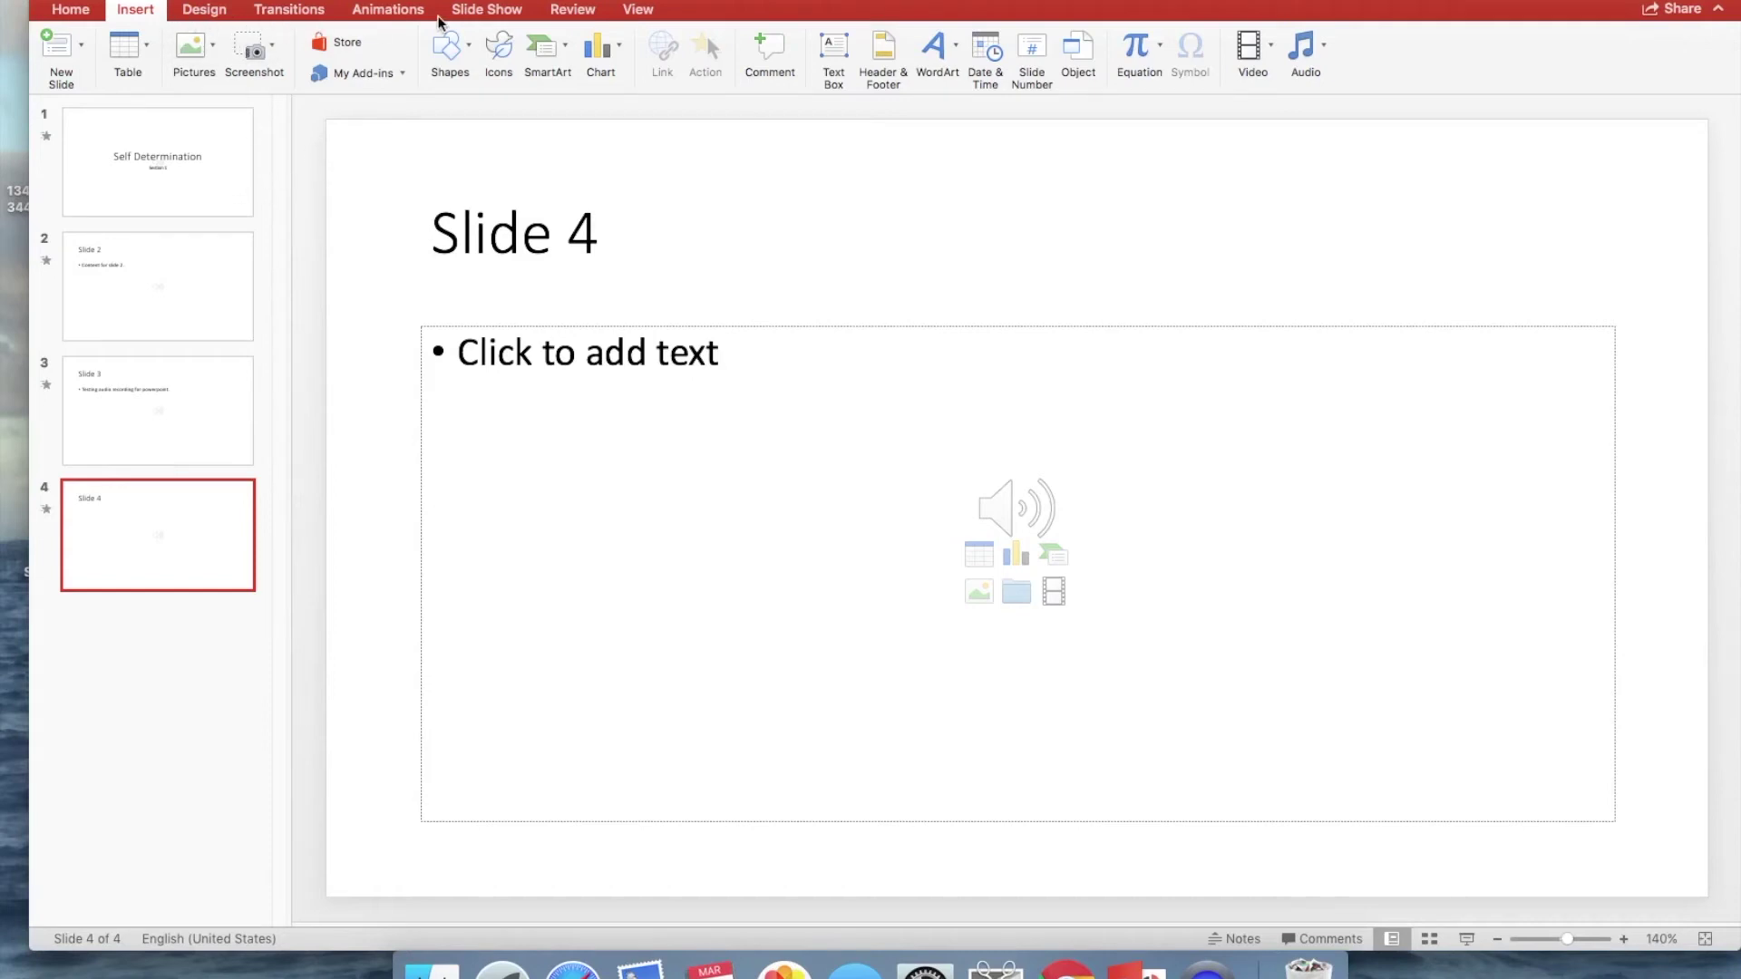
left_click(490, 11)
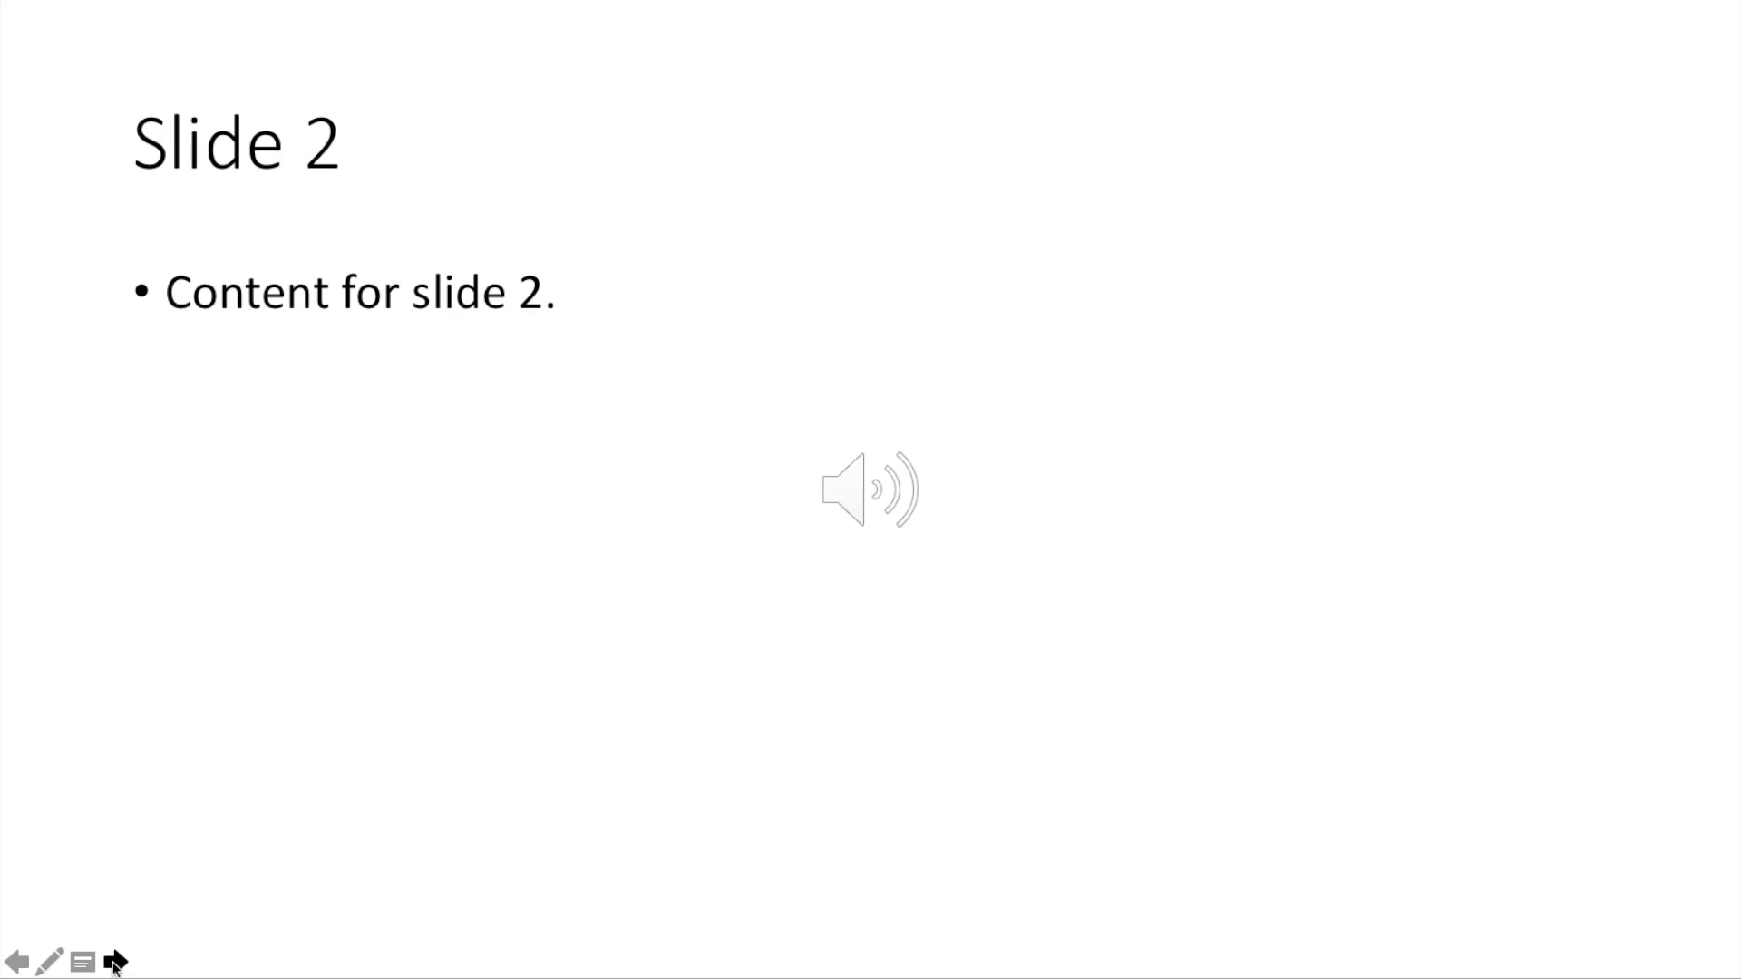
Advance the slideshow preview to the next slide
left_click(115, 962)
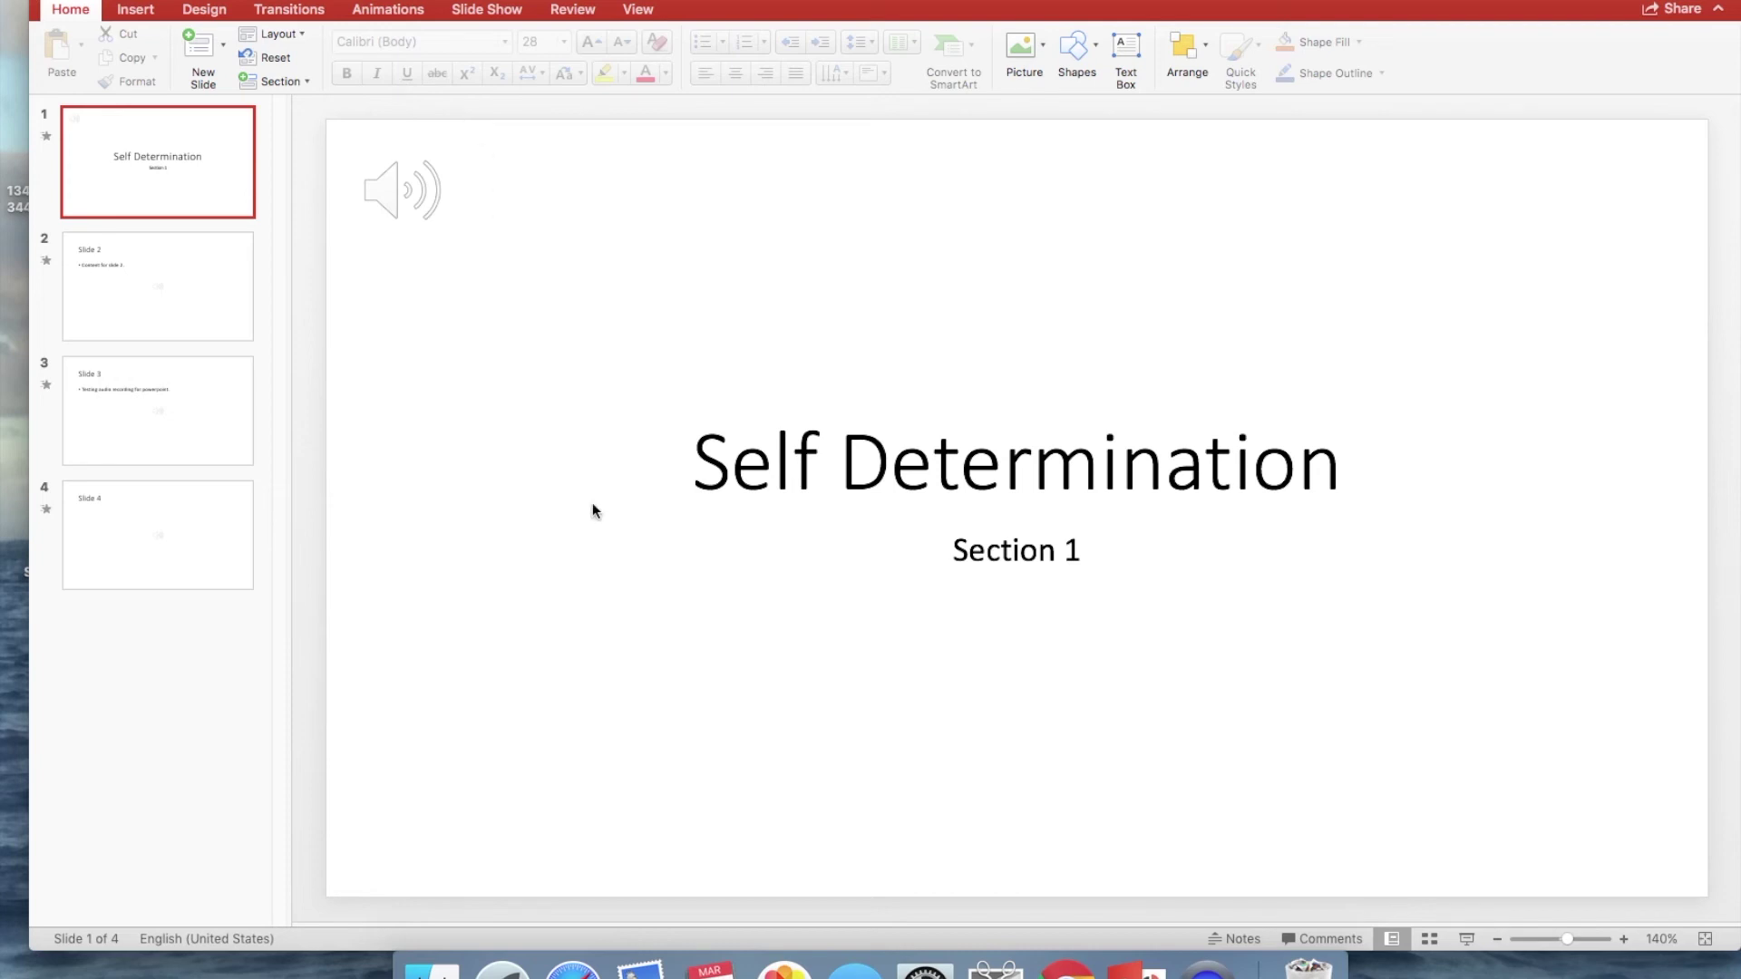
Nudge the title slide's audio icon slightly and bring up its playback settings
left_click_drag(416, 183, 454, 248)
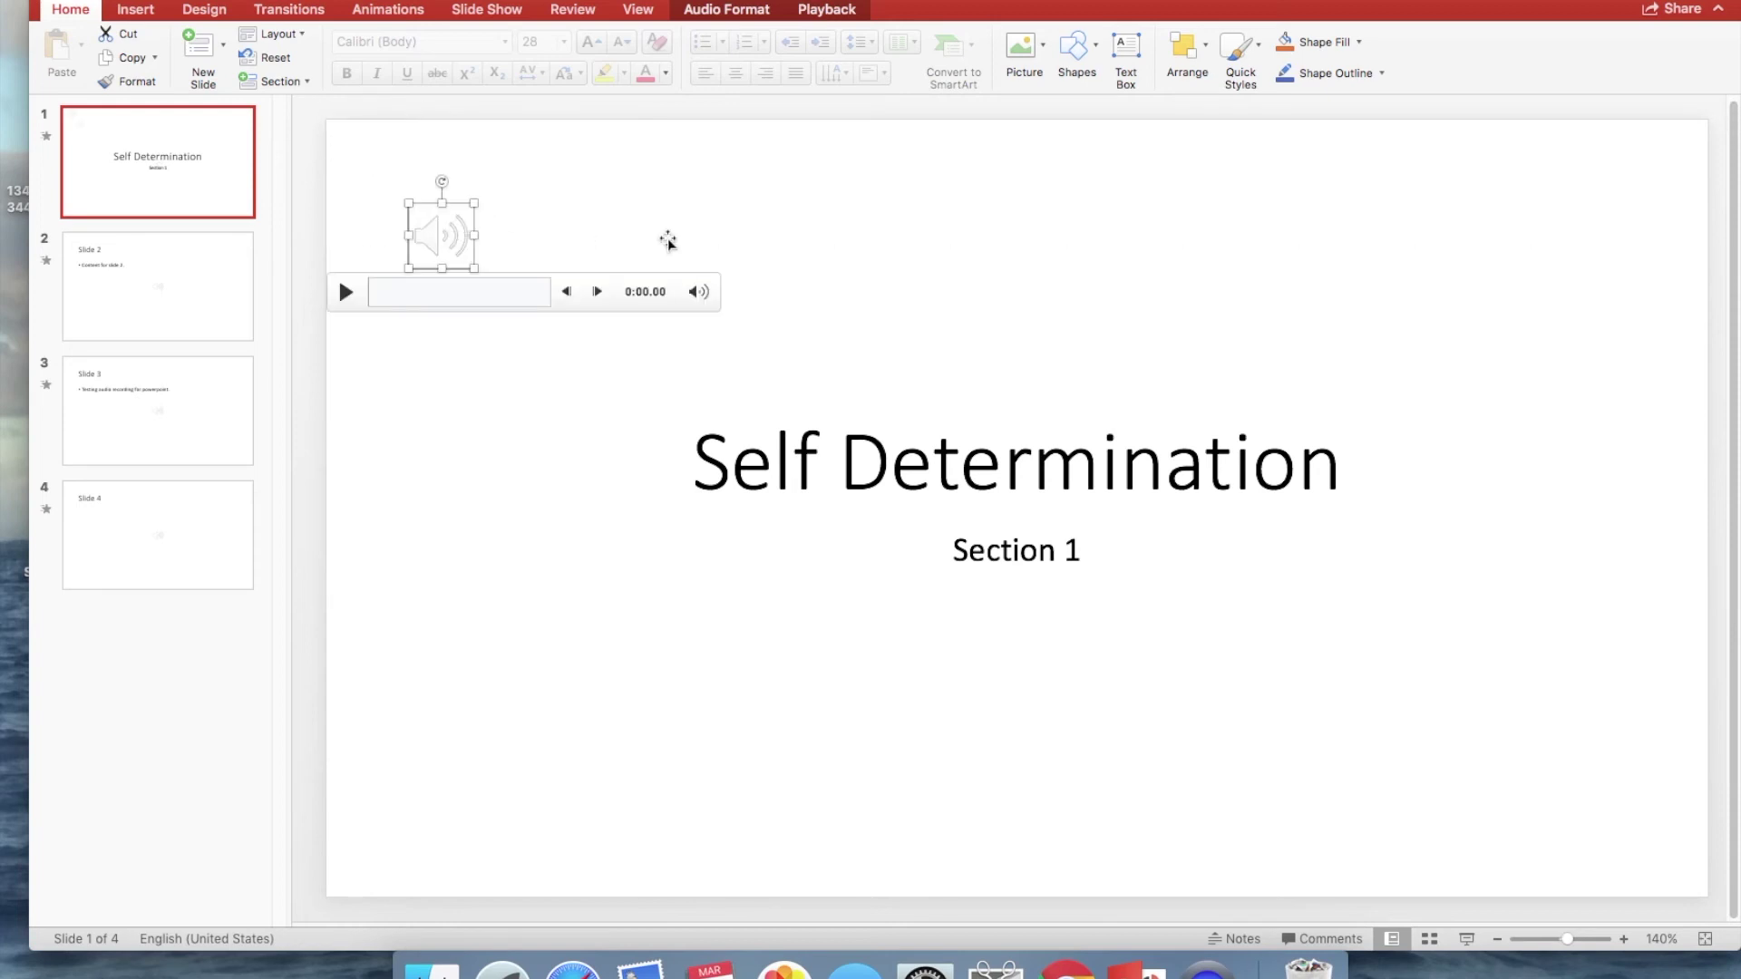
left_click(828, 11)
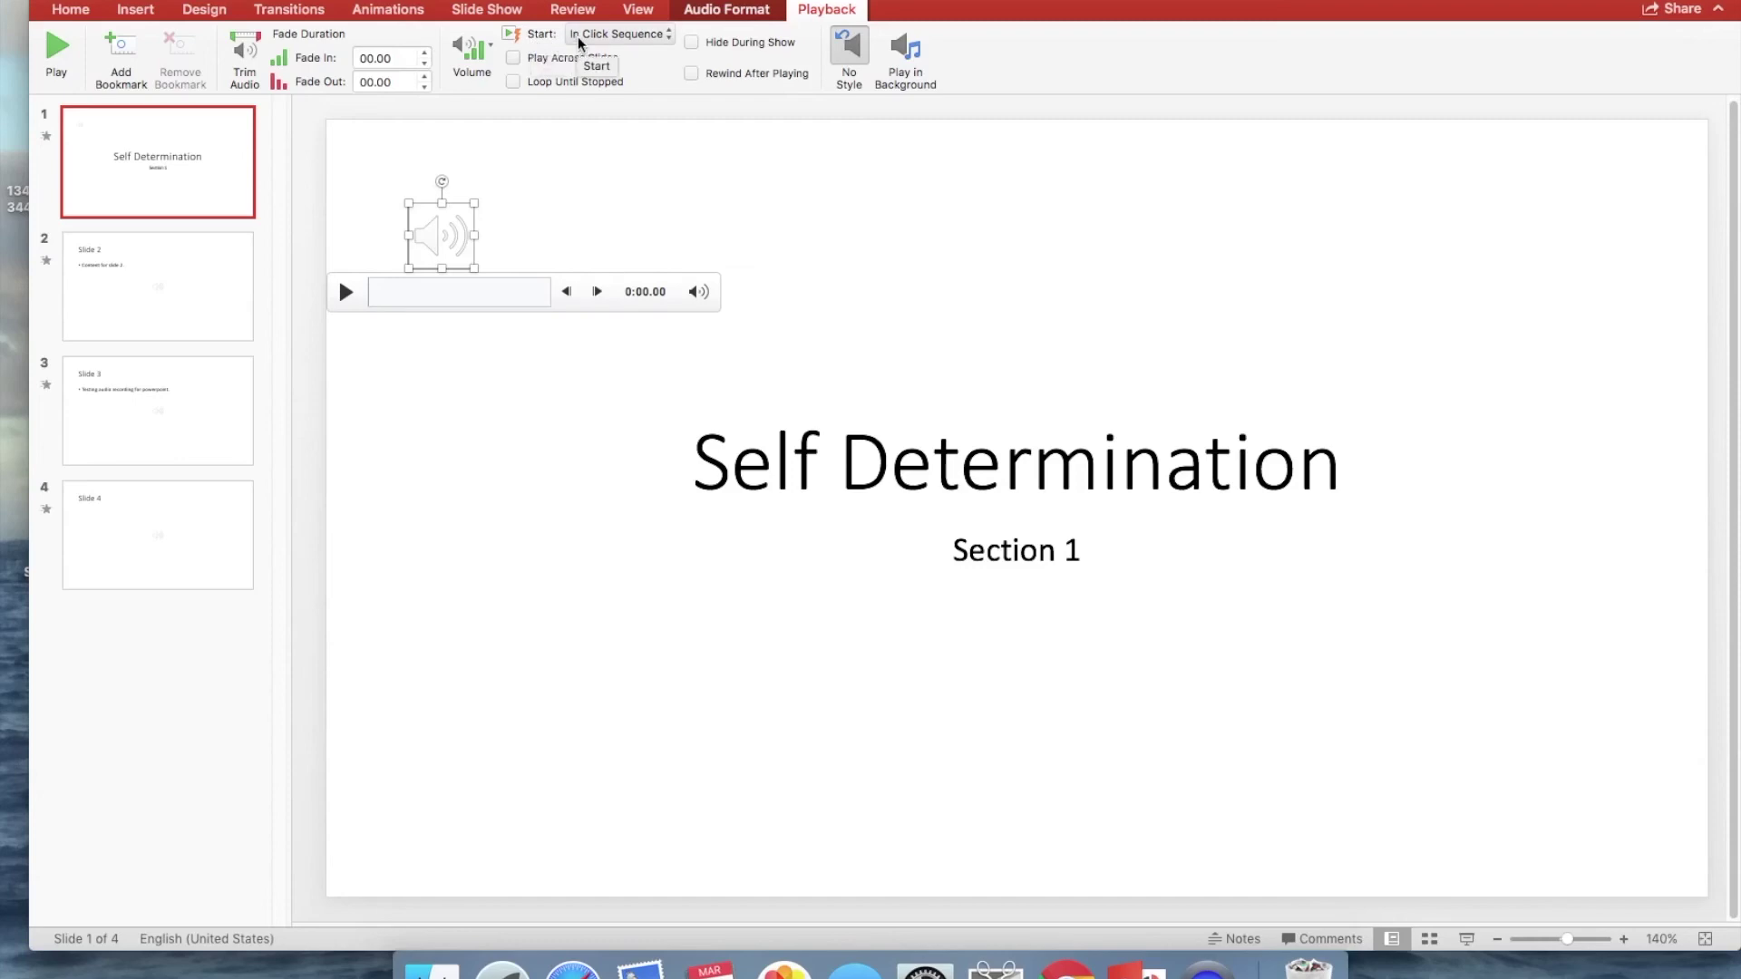
Set the title slide's narration clip to start Automatically instead of in click sequence
left_click(642, 38)
left_click(651, 53)
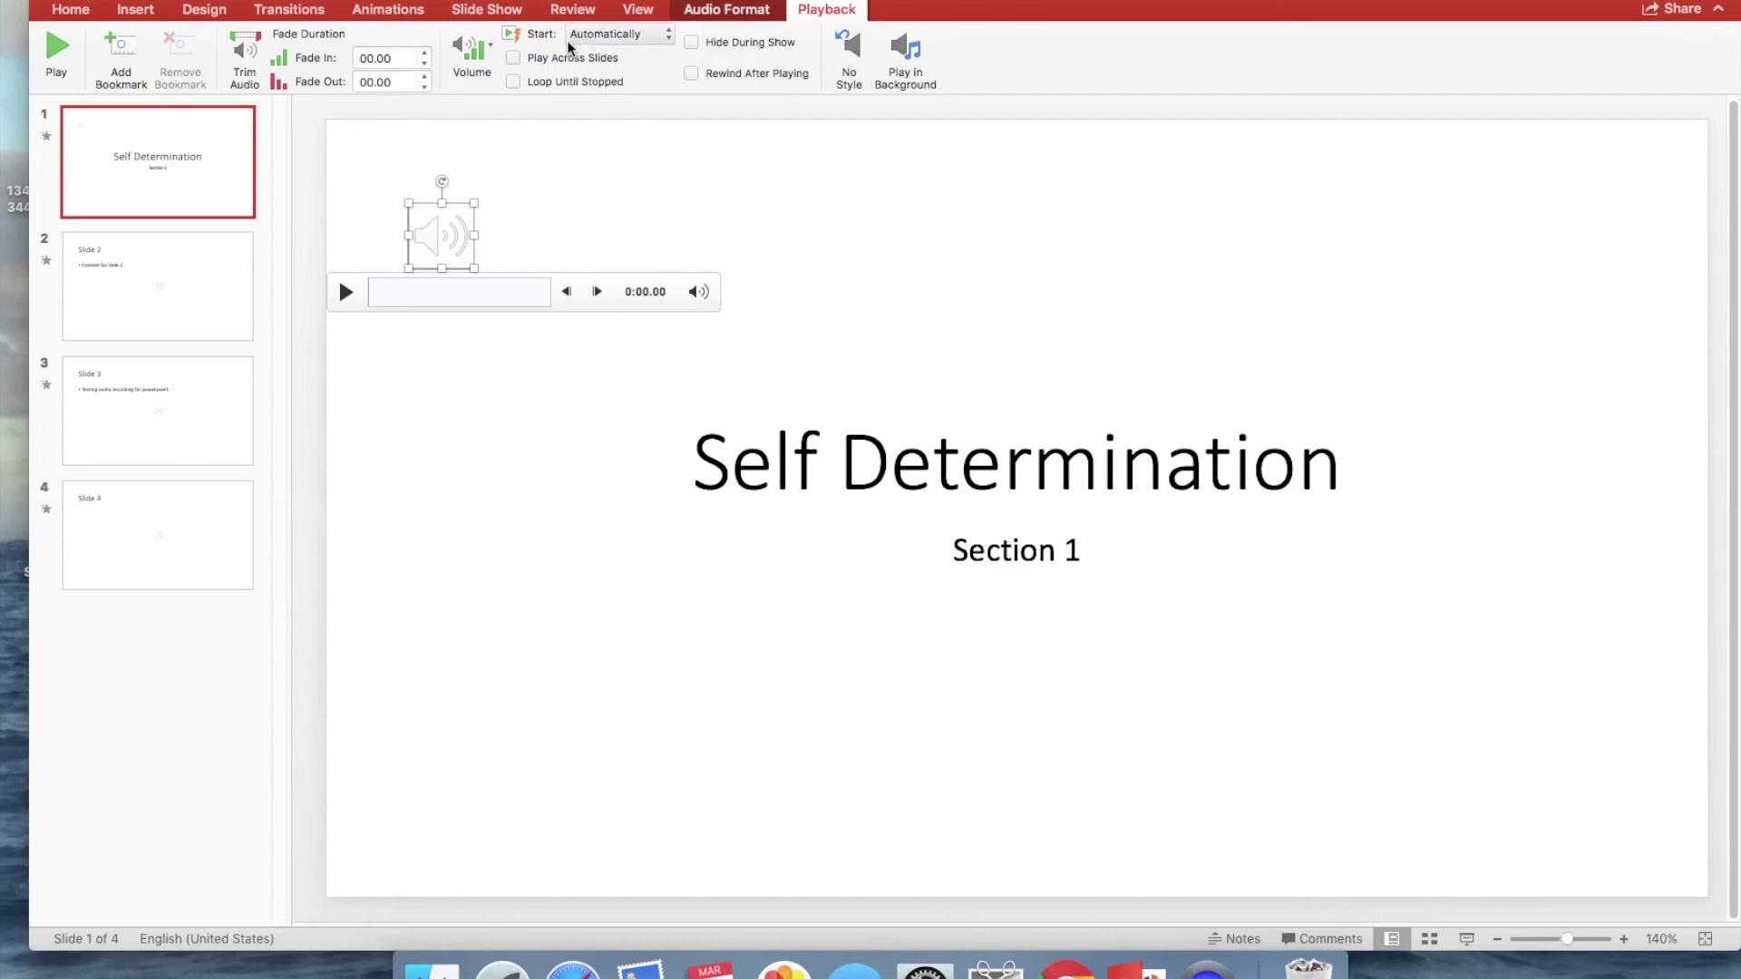
Set slide 2's audio clip to start Automatically
left_click(225, 288)
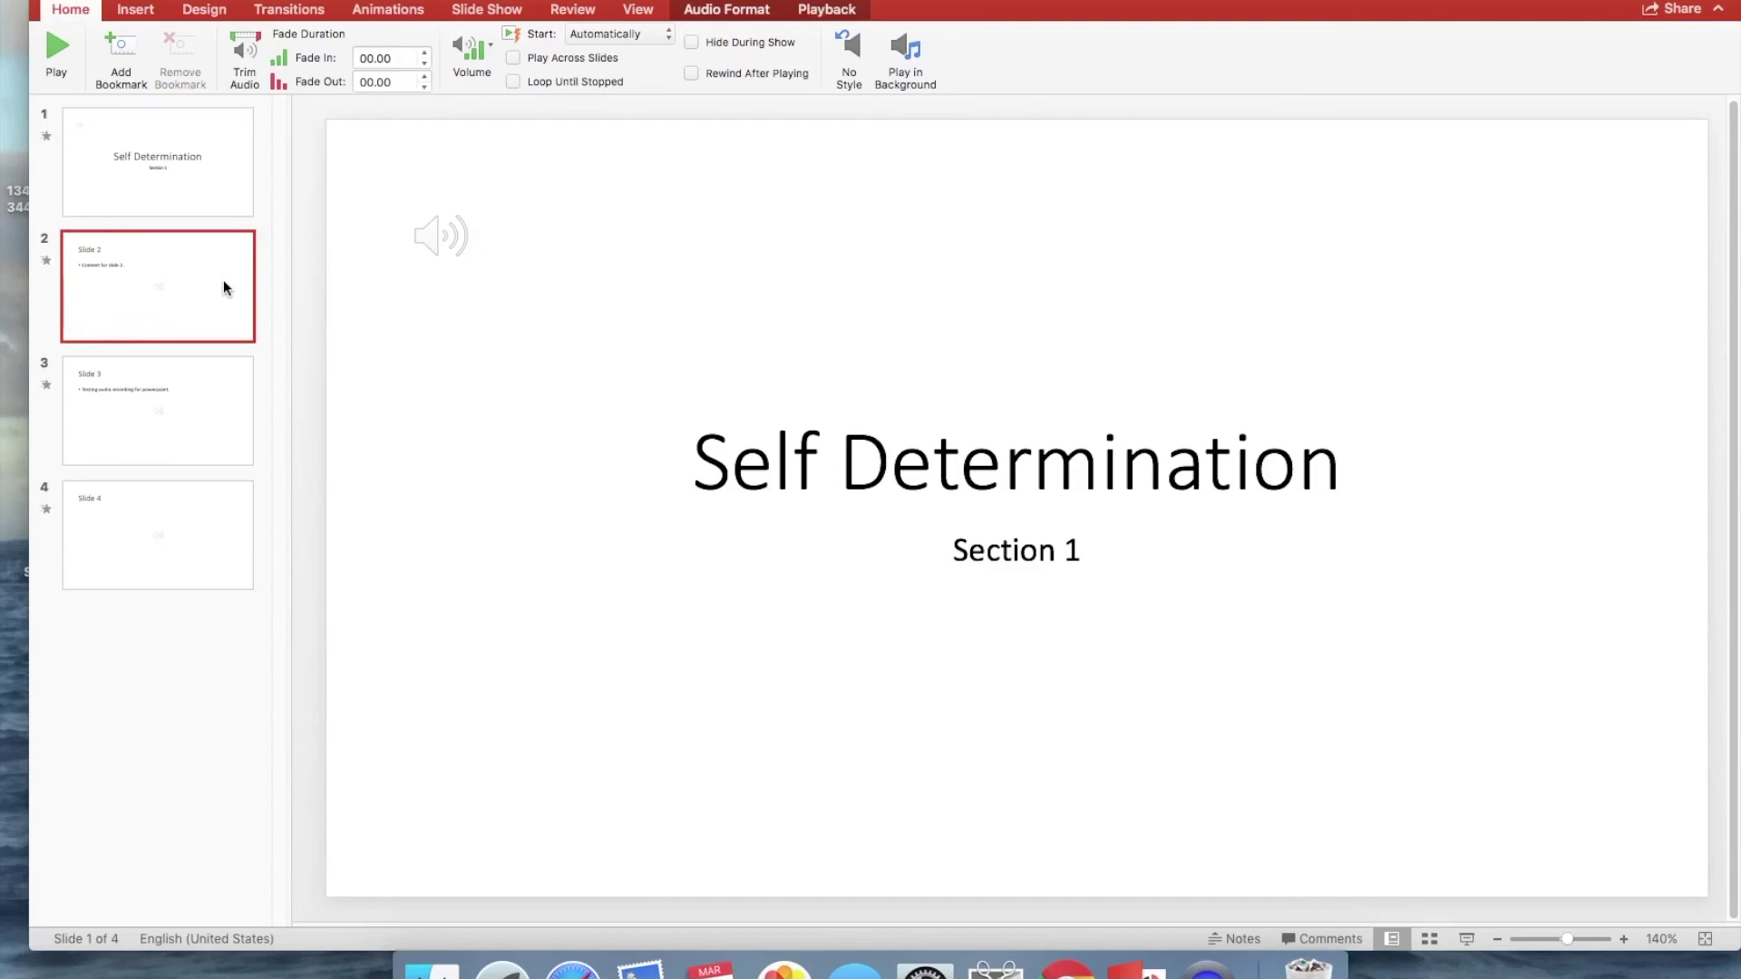
left_click(1026, 517)
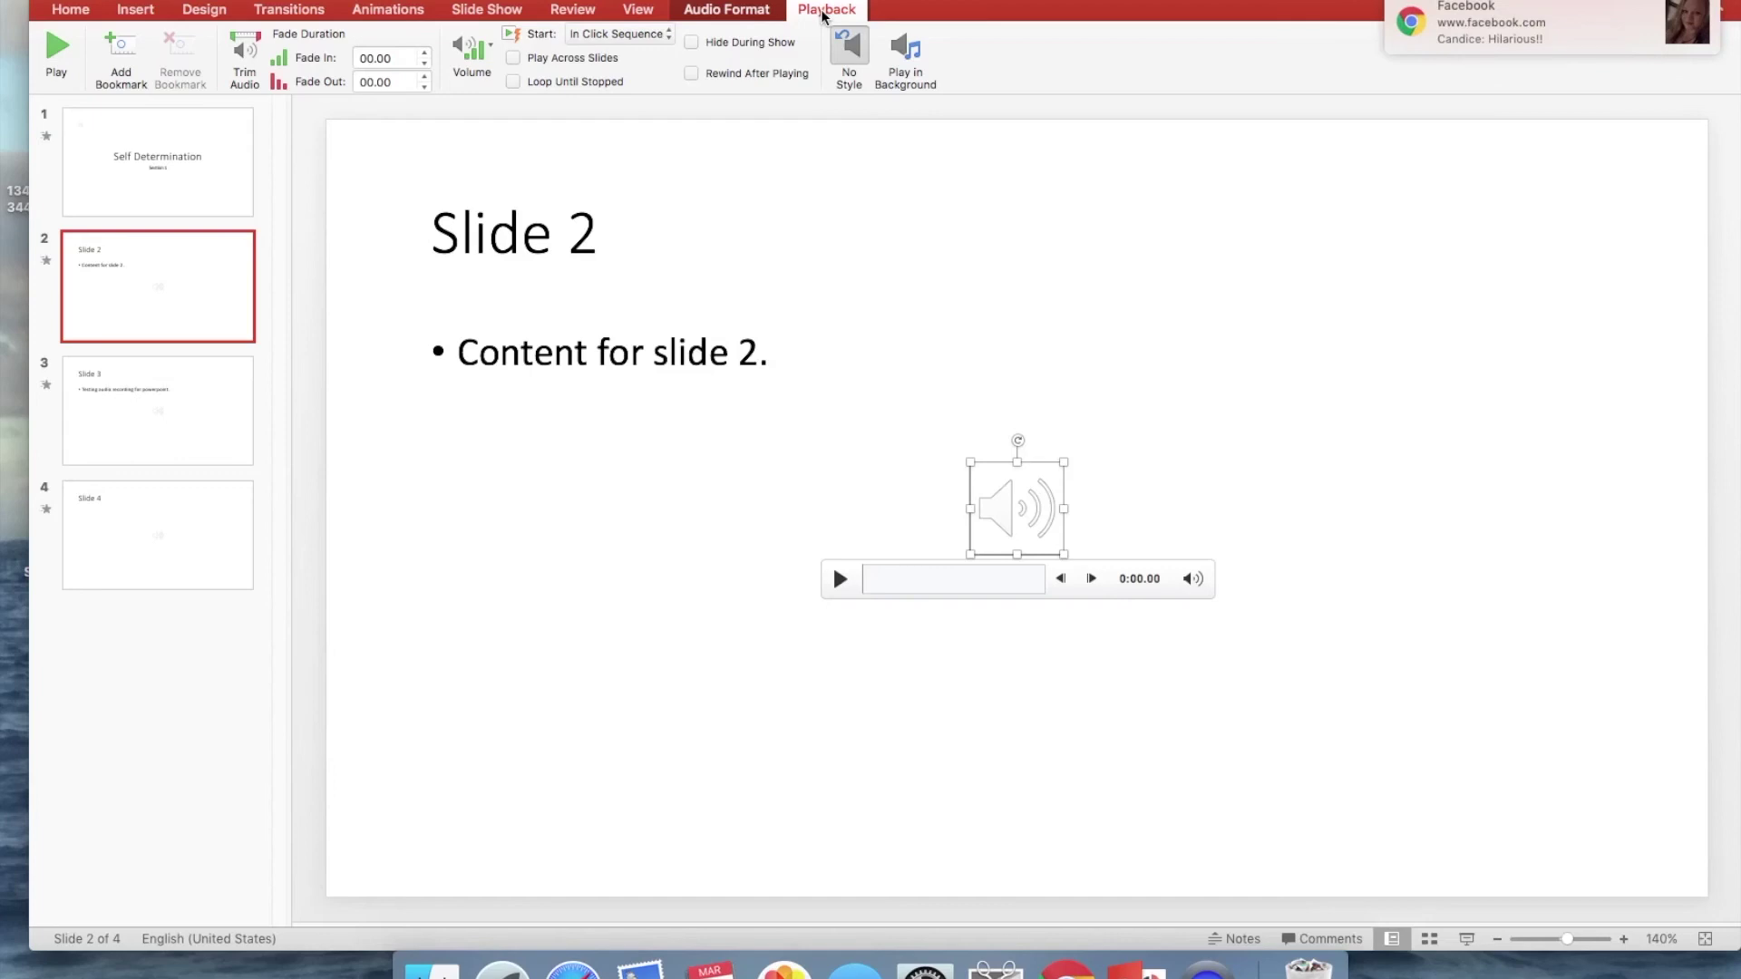
left_click(594, 37)
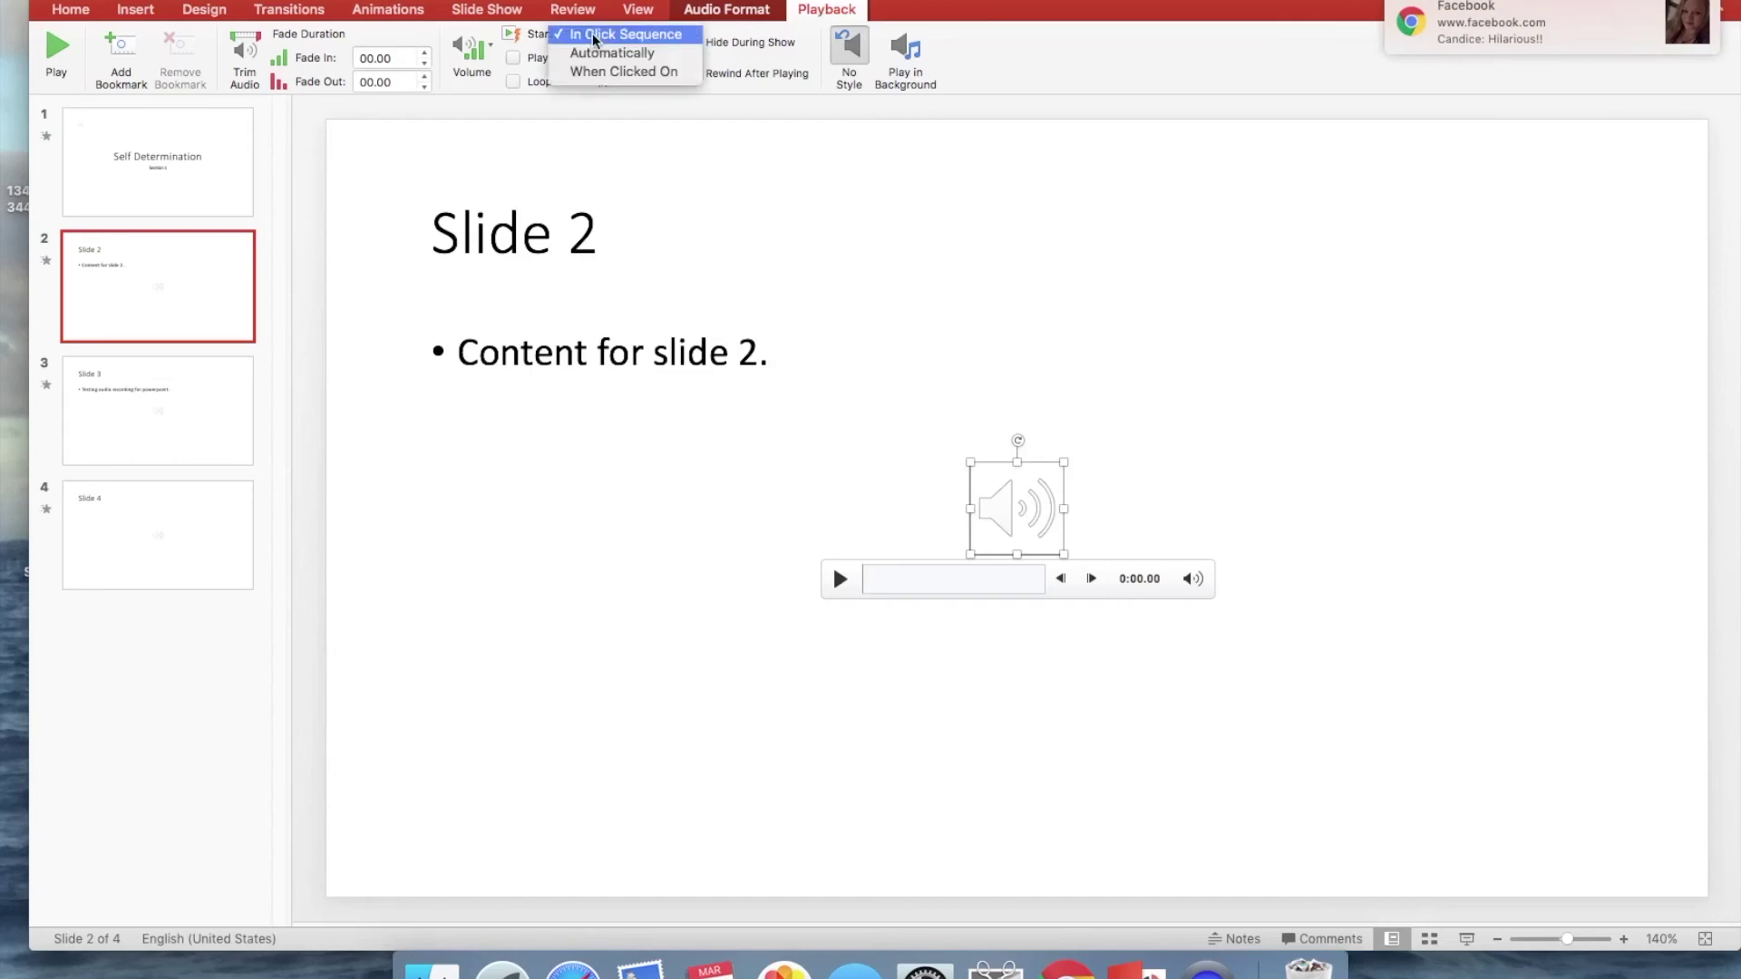
left_click(595, 36)
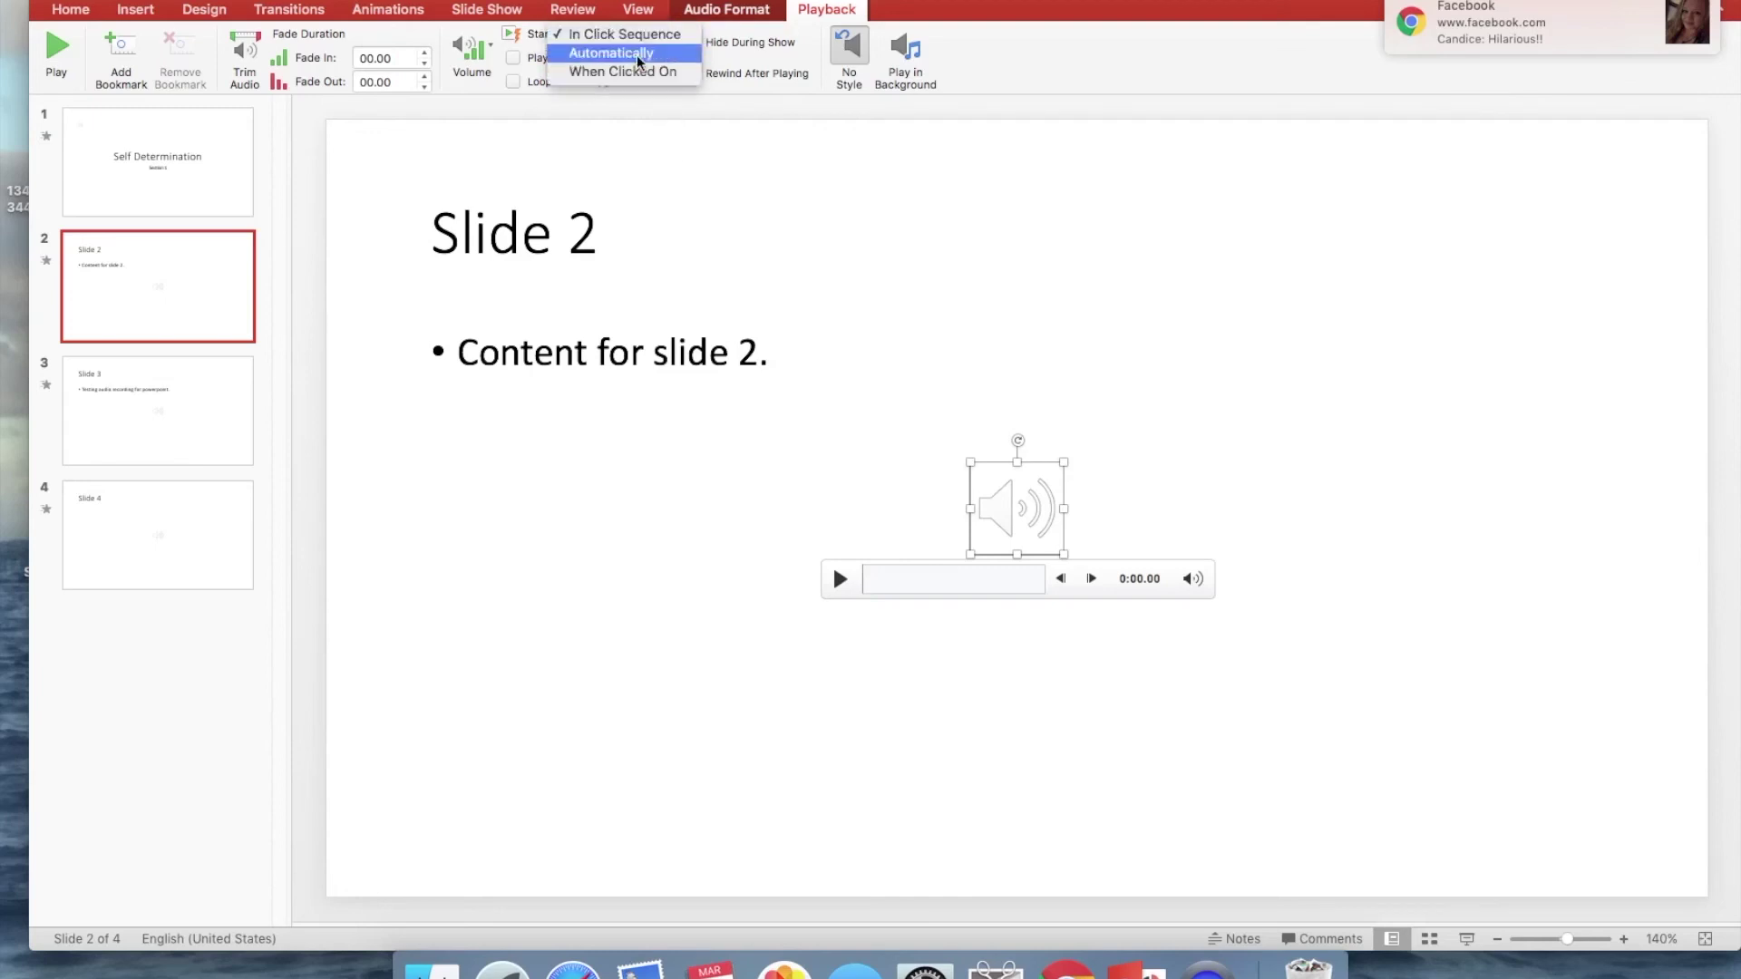
left_click(637, 55)
Set the audio clips on slides 3 and 4 to start Automatically
left_click(232, 439)
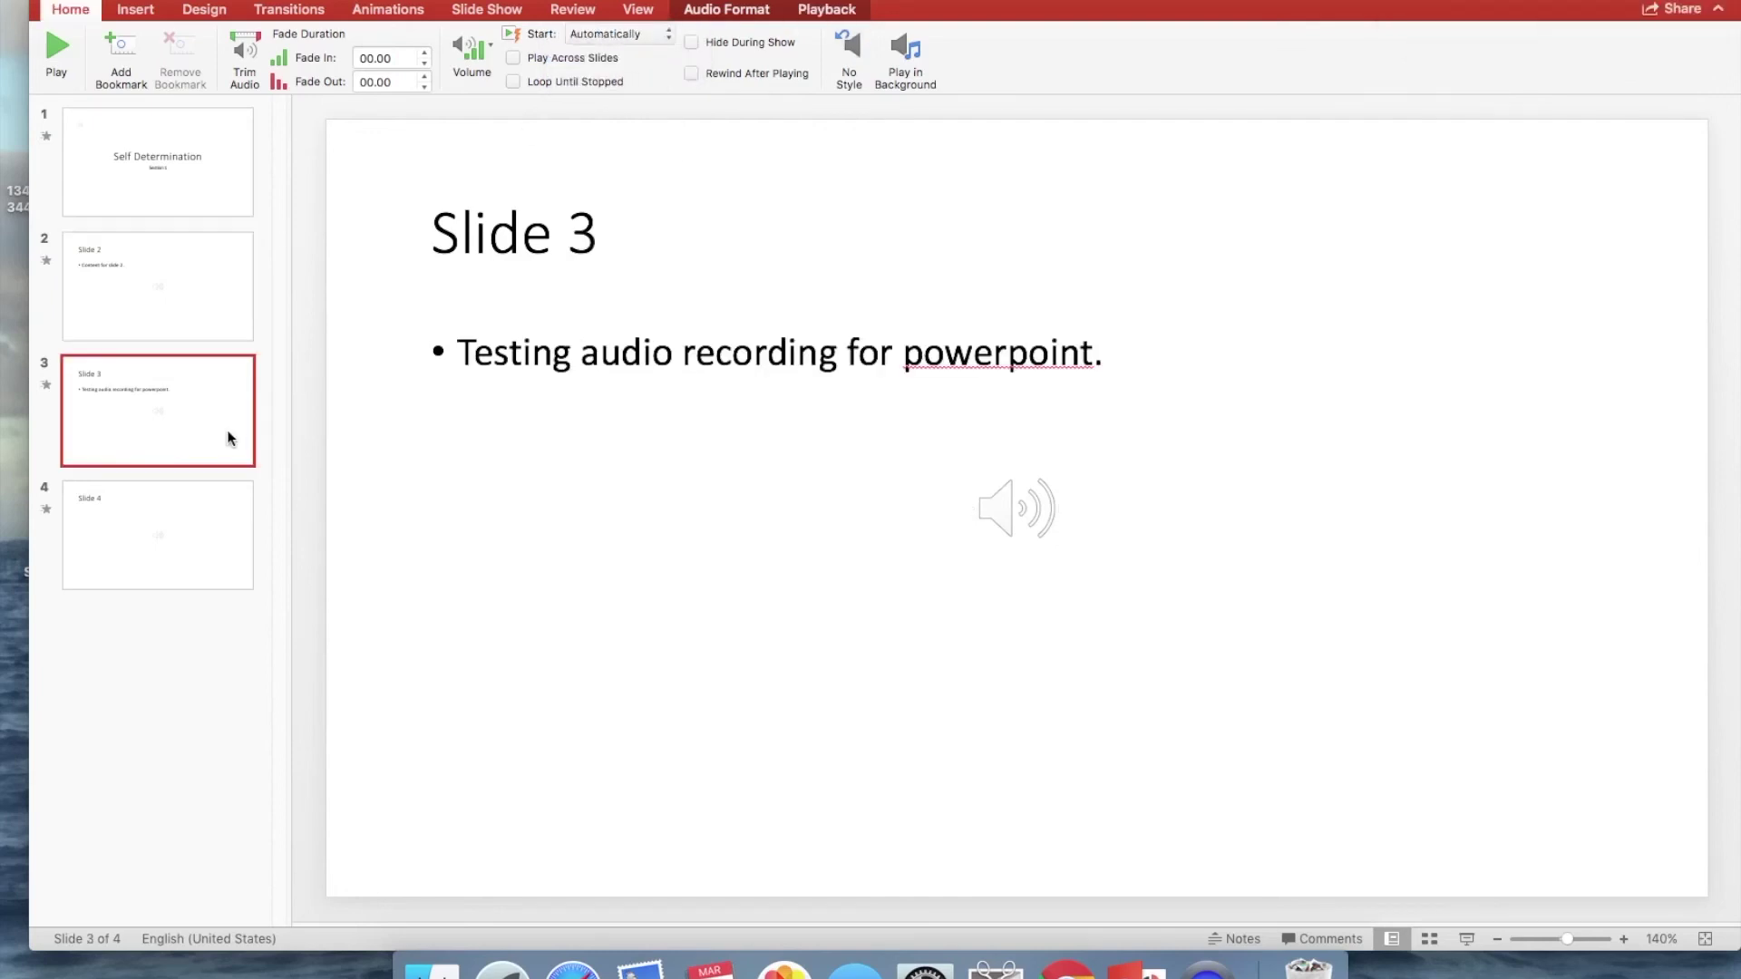
left_click(1014, 519)
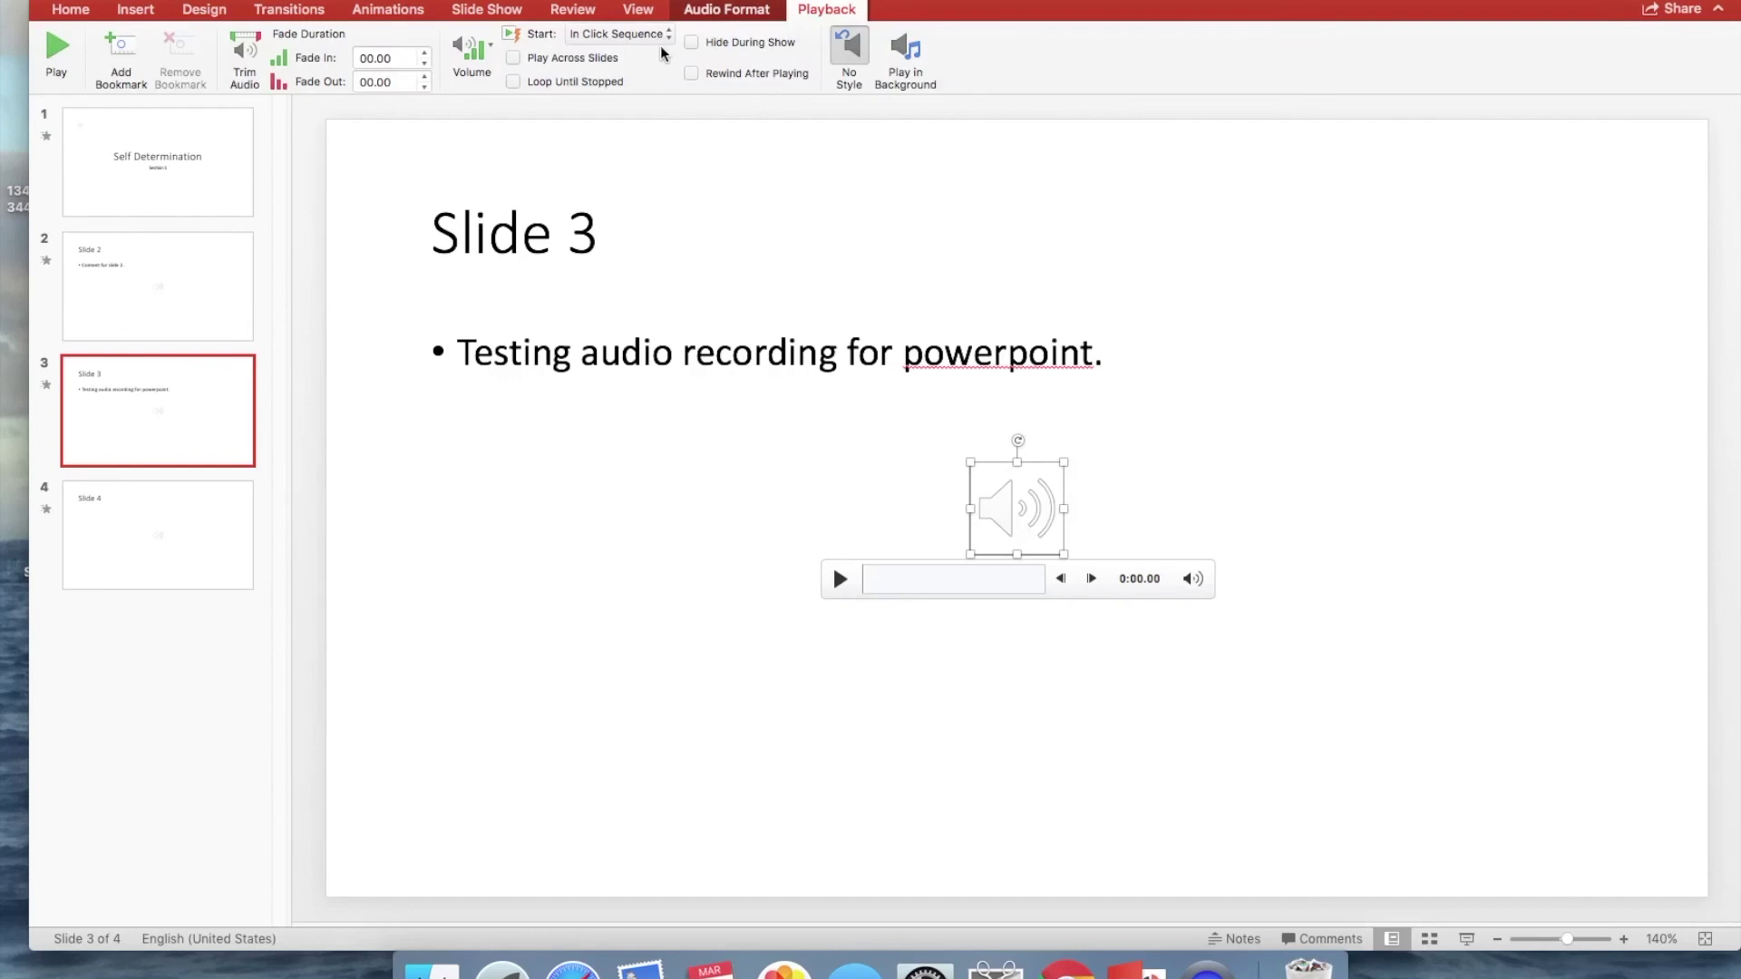
left_click(626, 34)
left_click(661, 58)
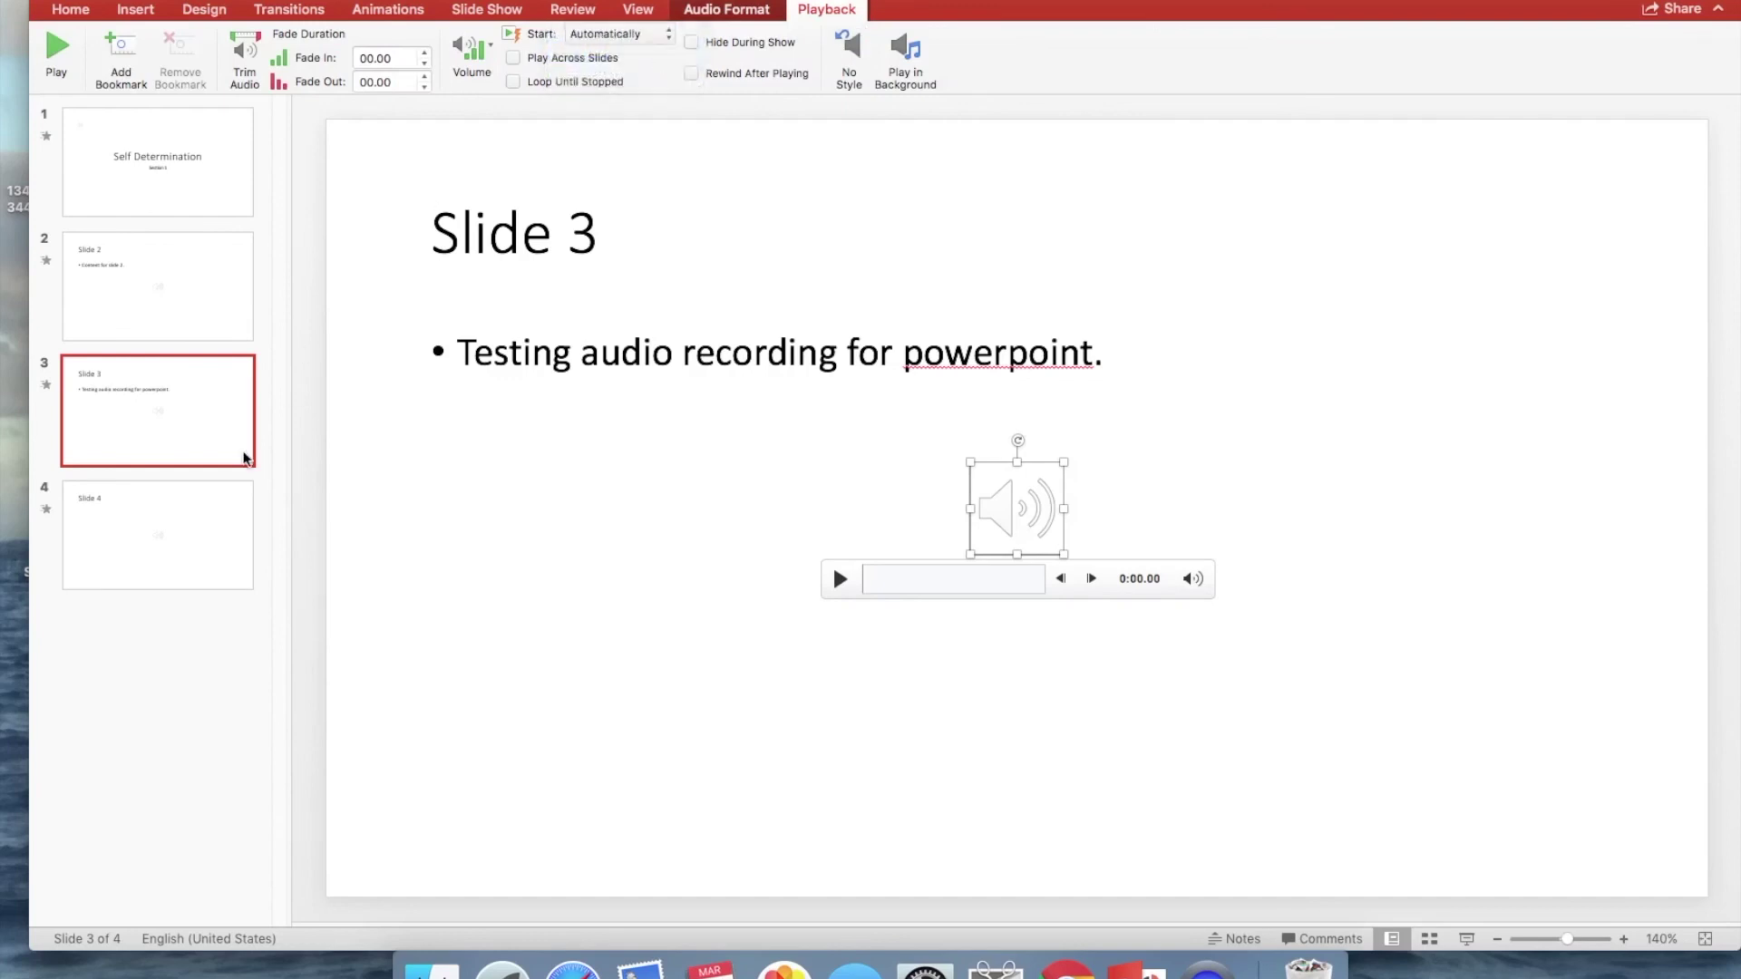
left_click(202, 524)
left_click(1026, 501)
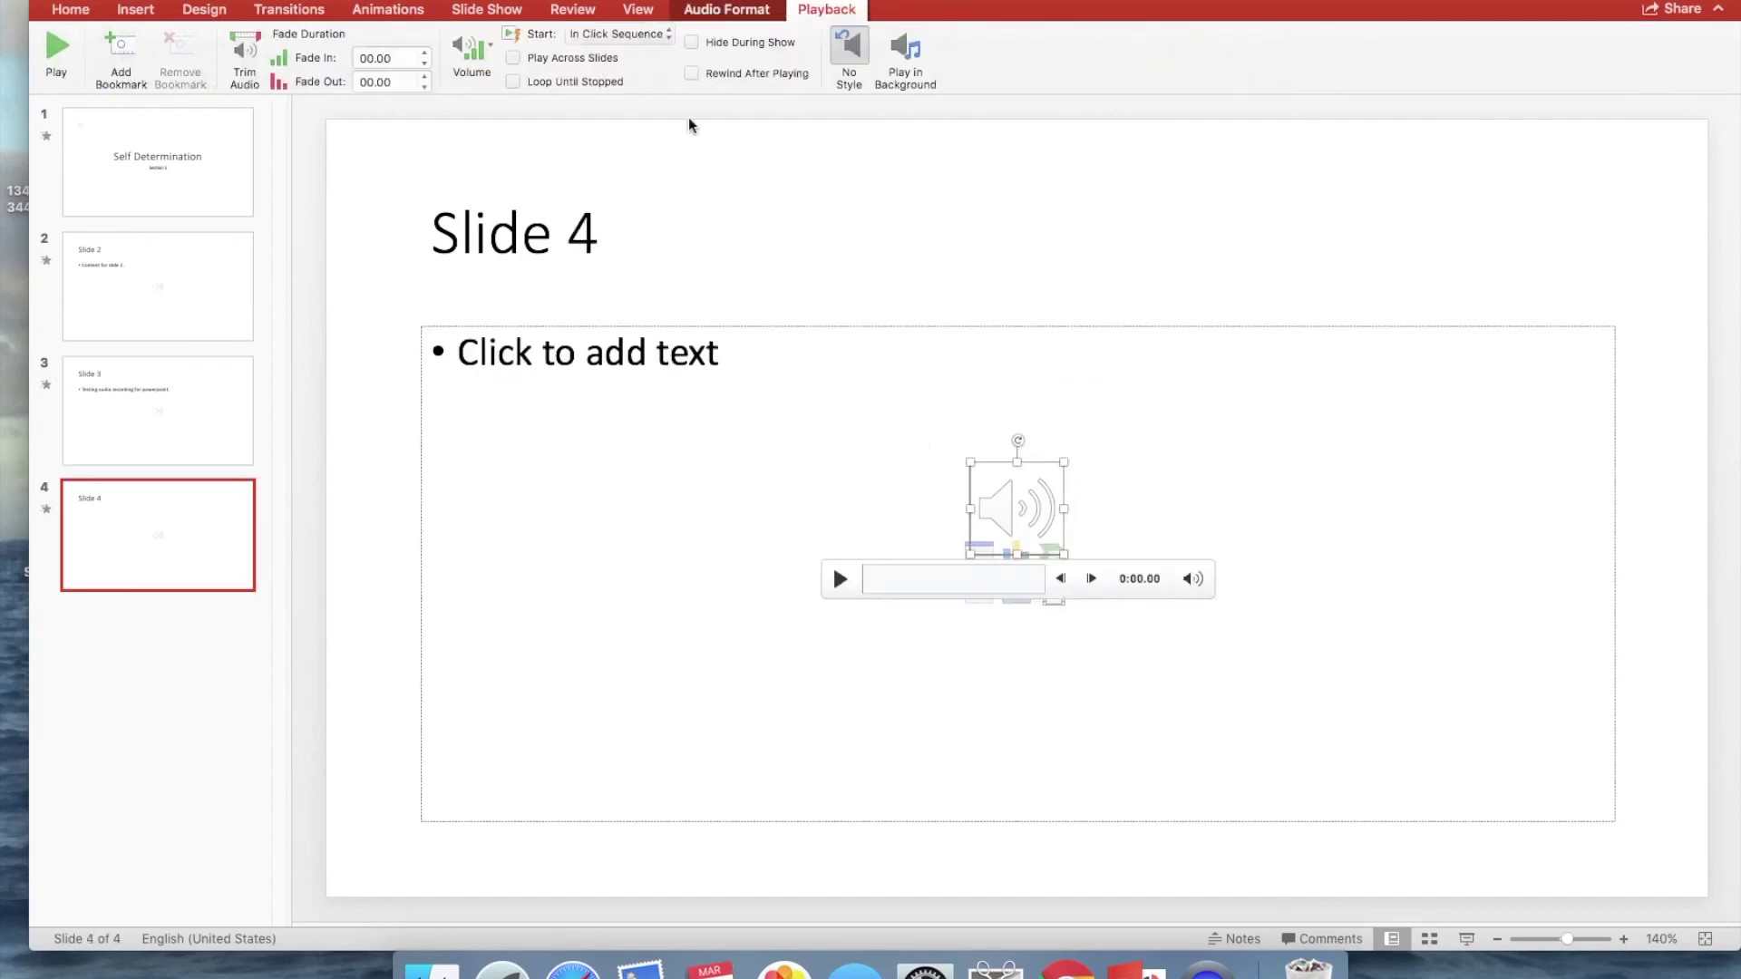
left_click(626, 33)
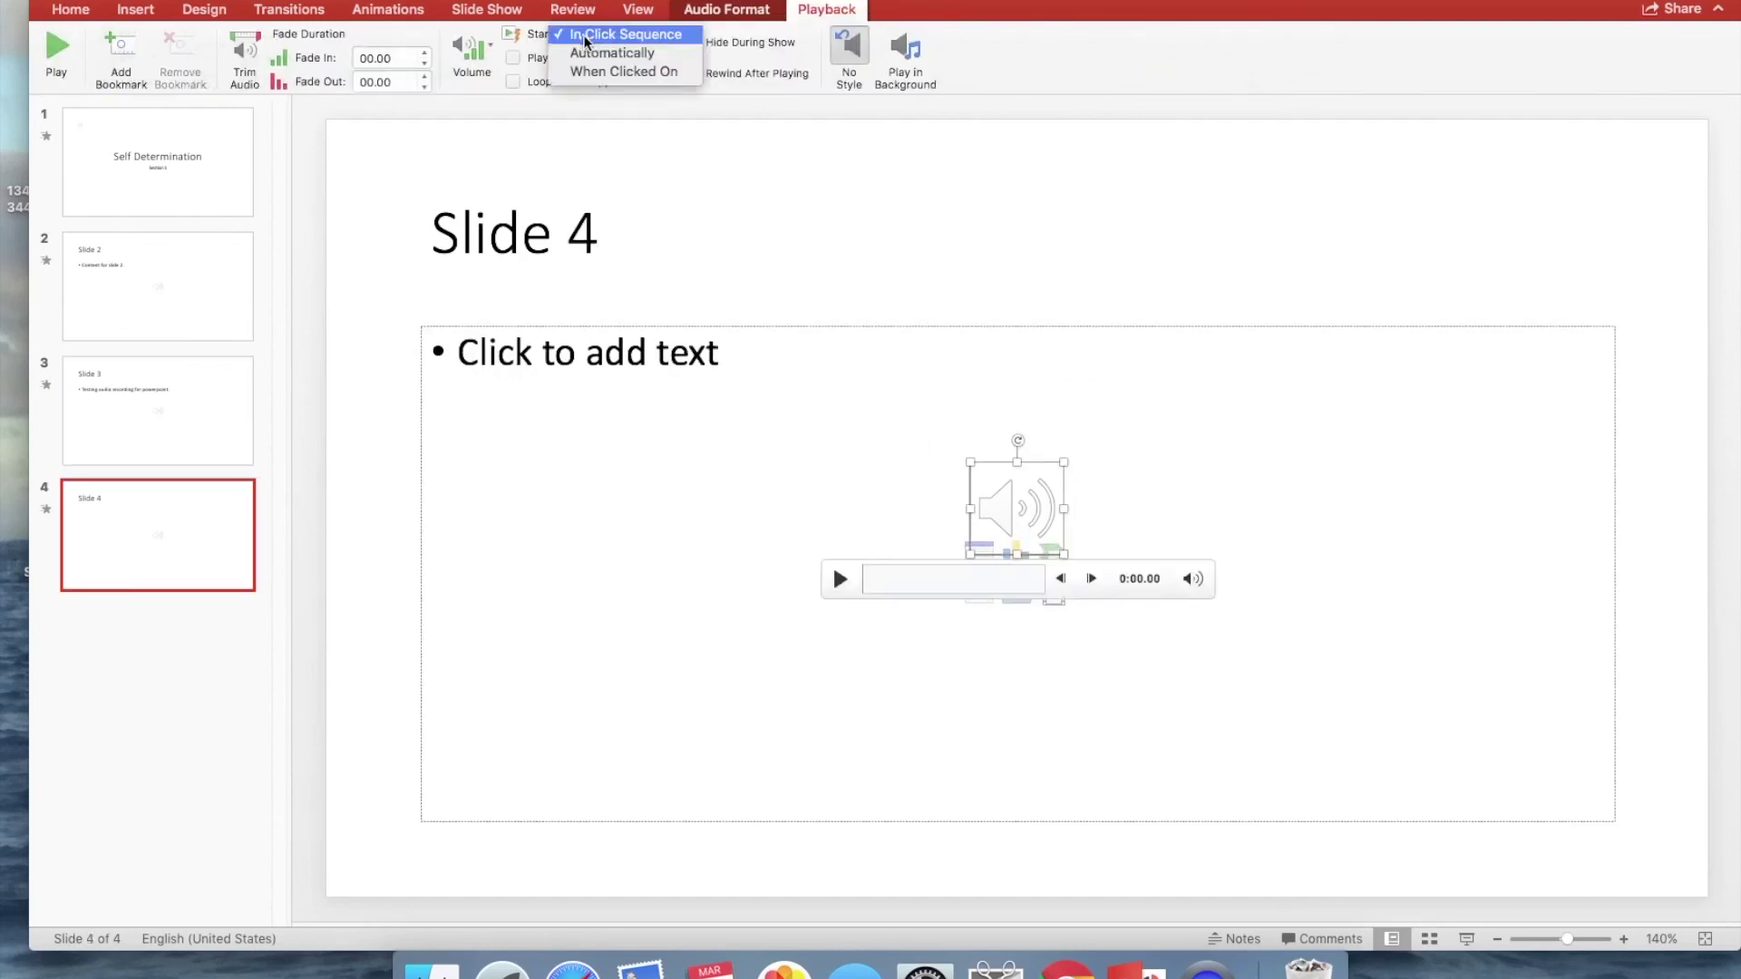
left_click(675, 54)
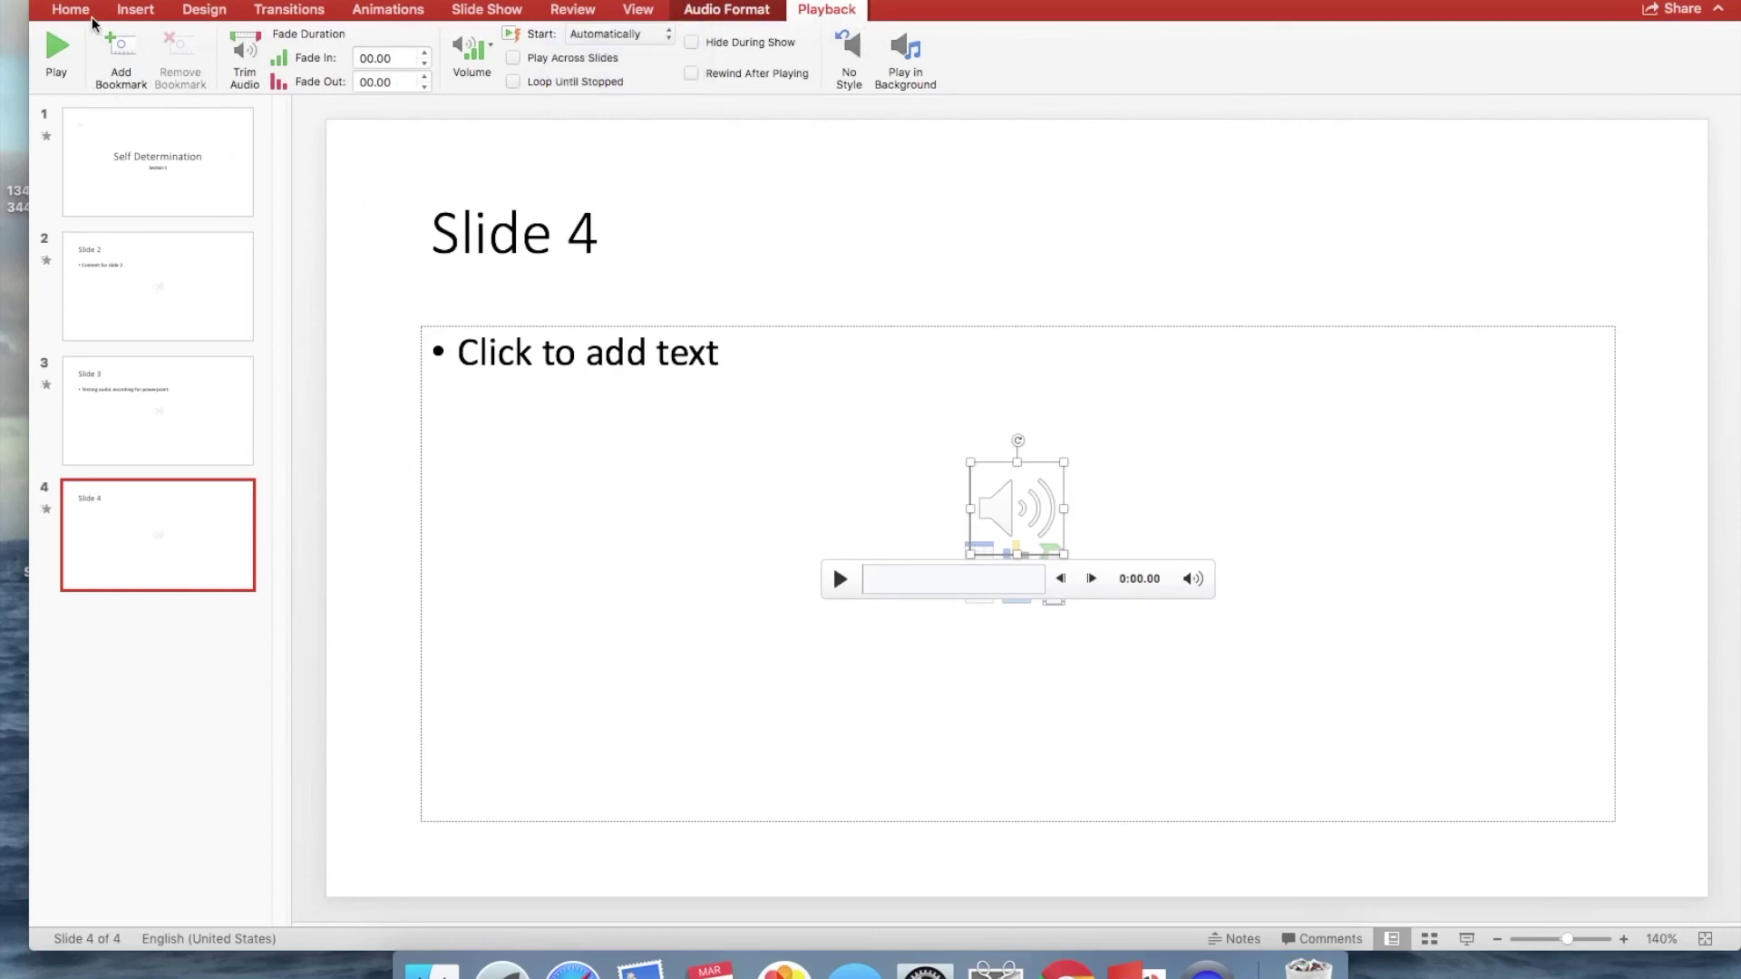
left_click(495, 11)
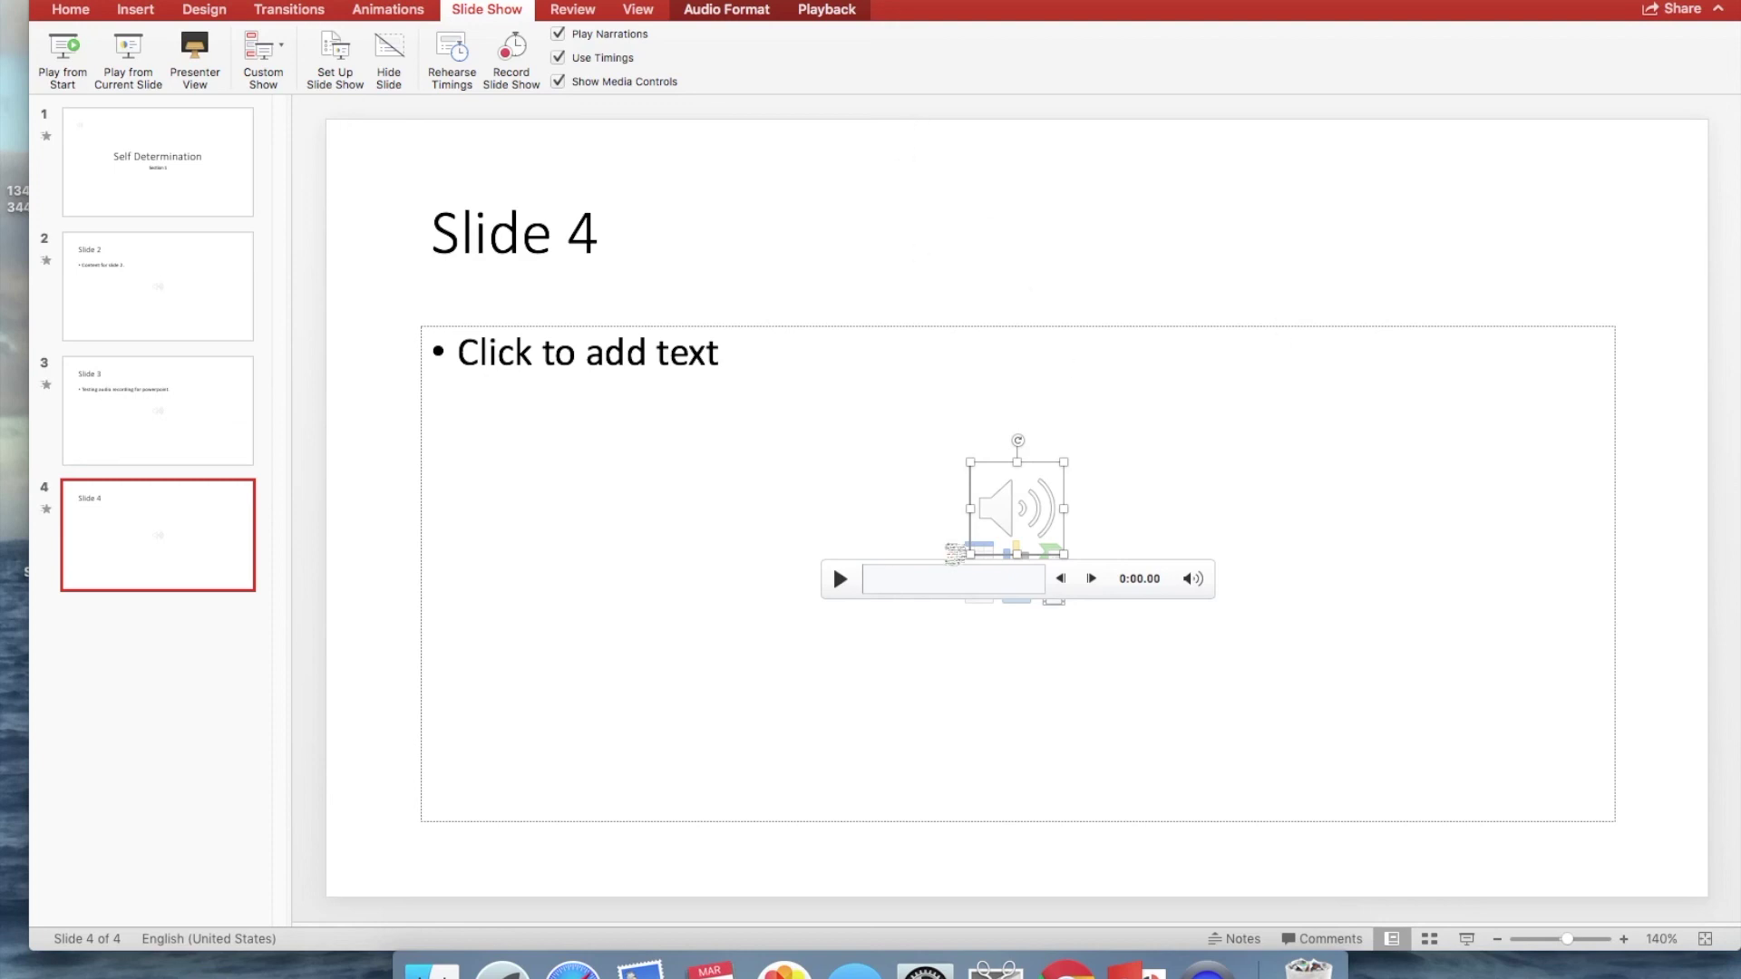
Deselect the audio clip and return to editing the 'Self Determination' title slide on the Home tab
left_click(884, 199)
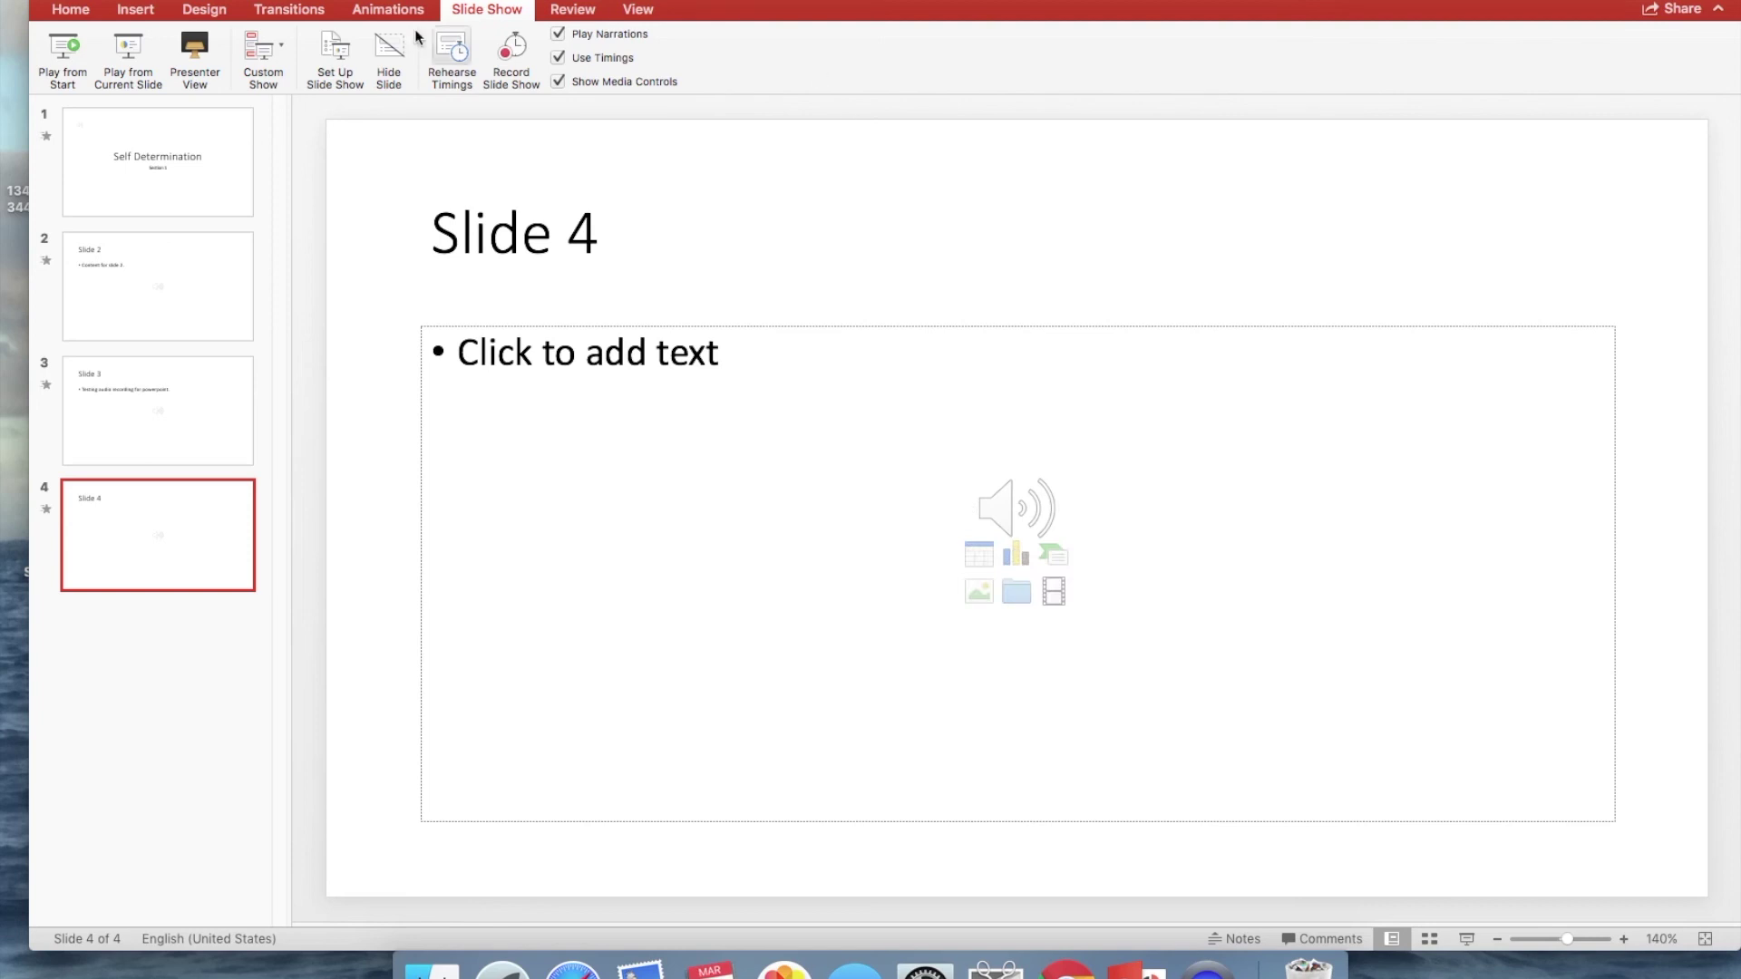
left_click(65, 10)
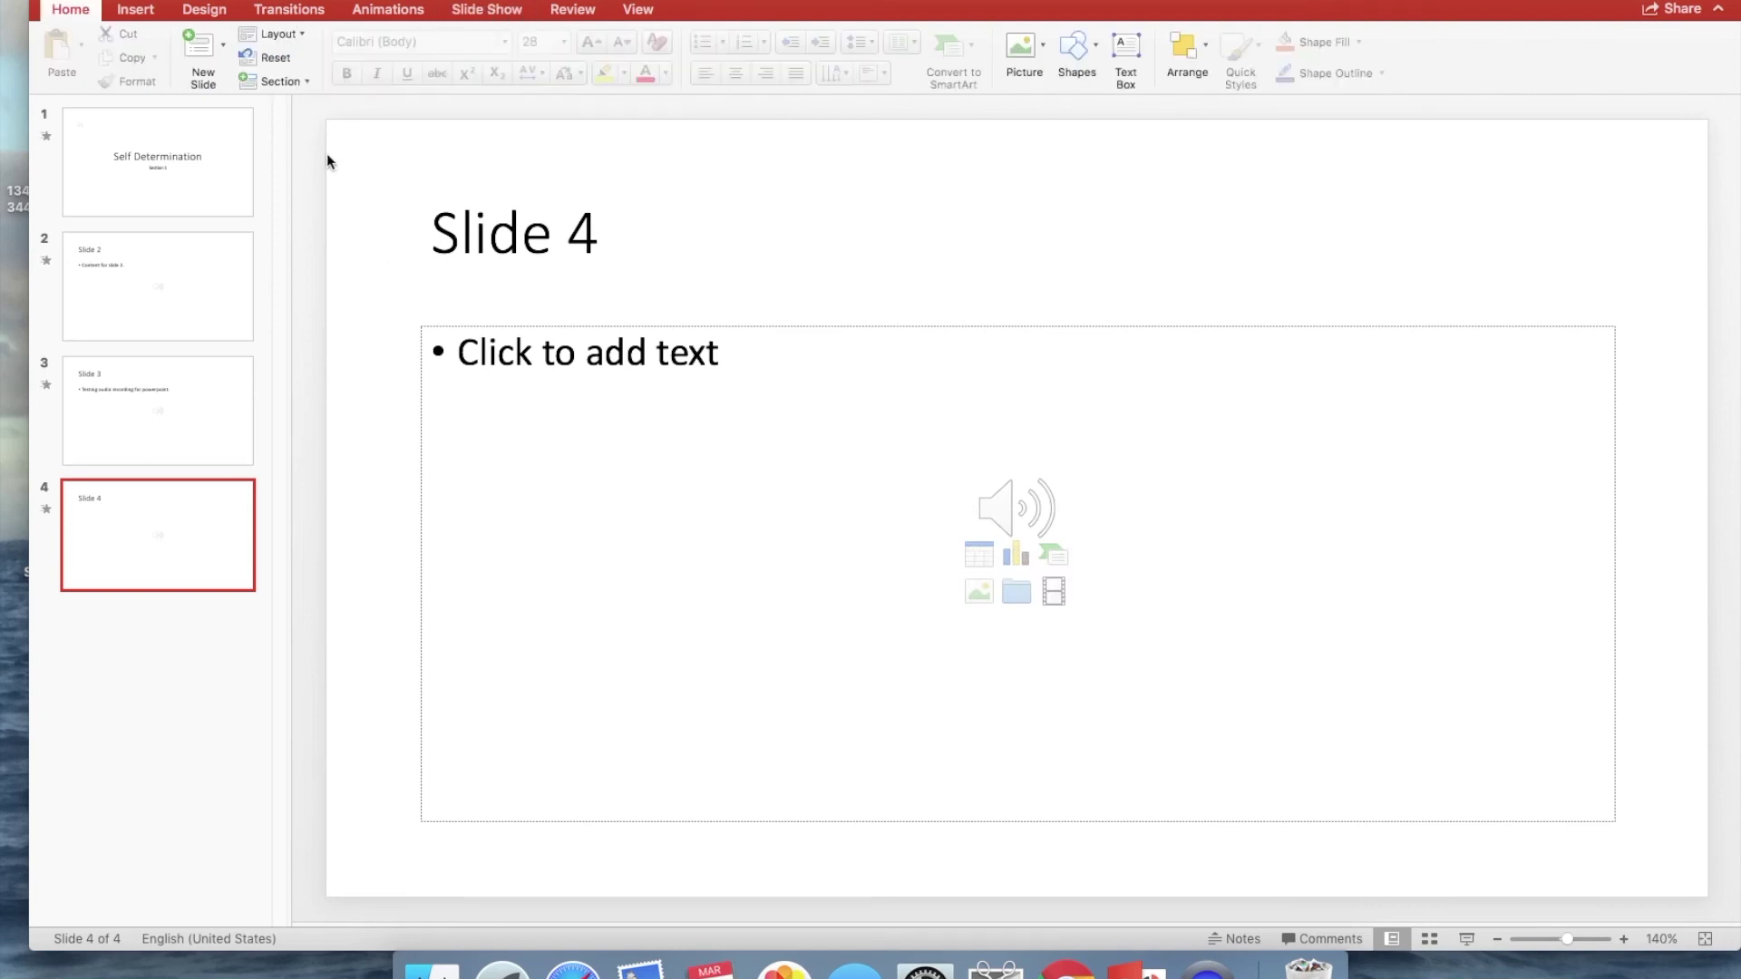
left_click(178, 173)
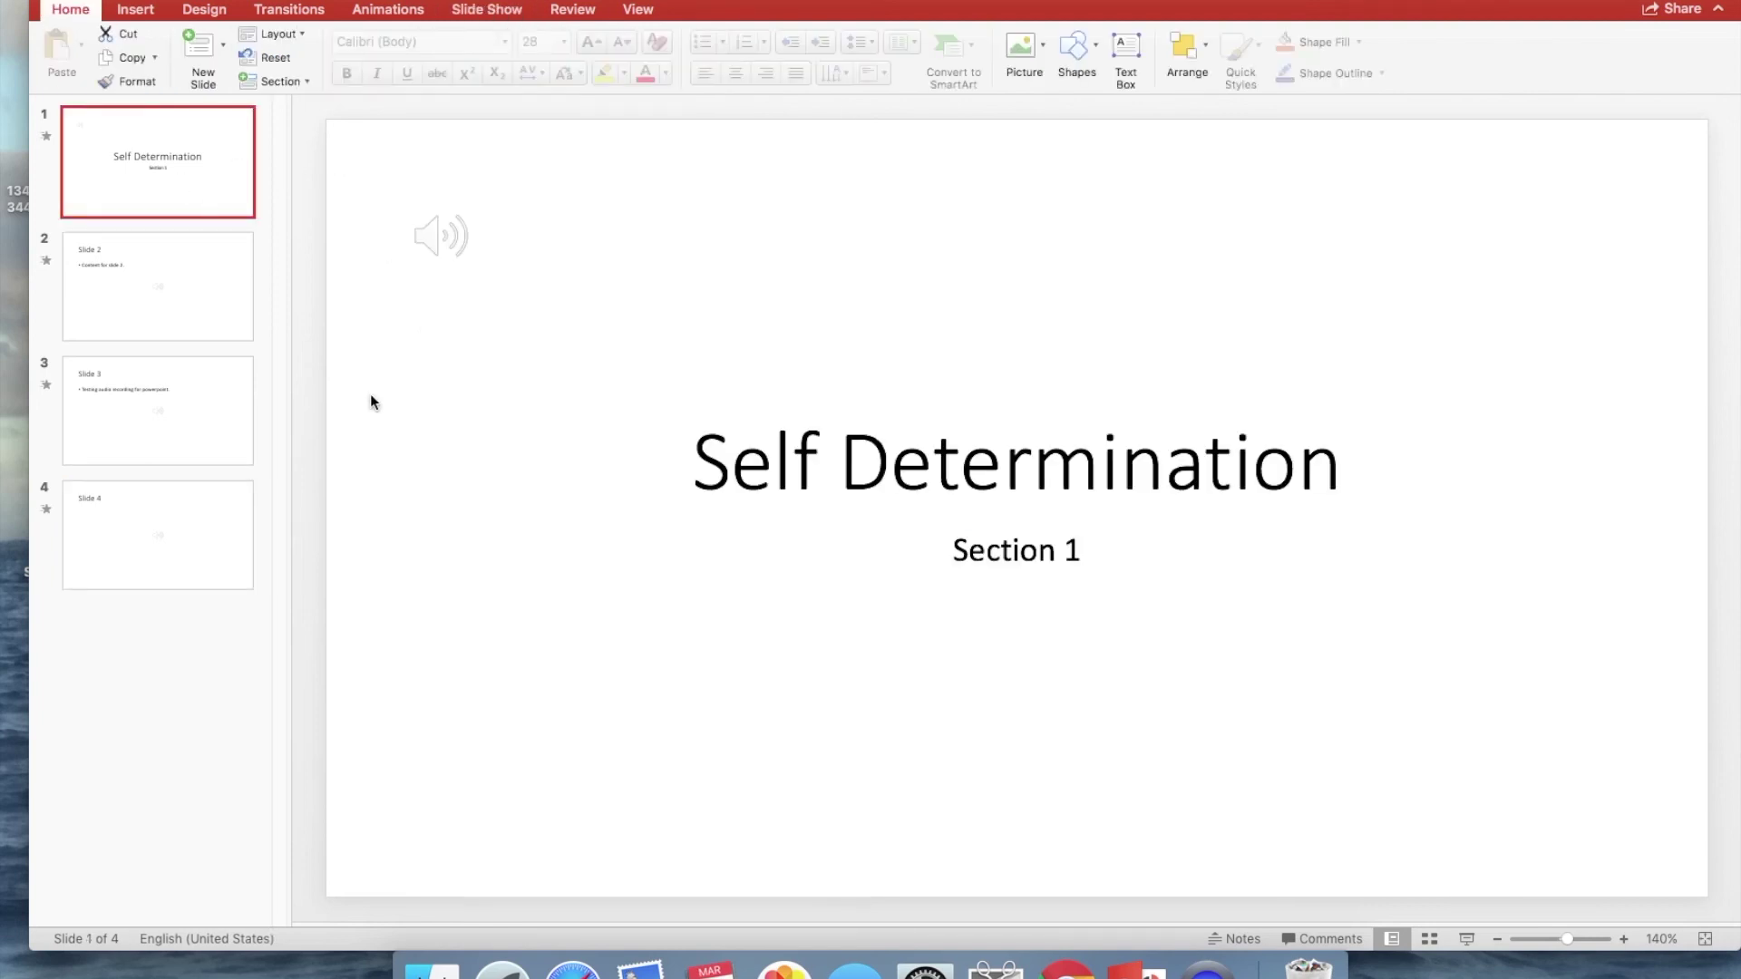